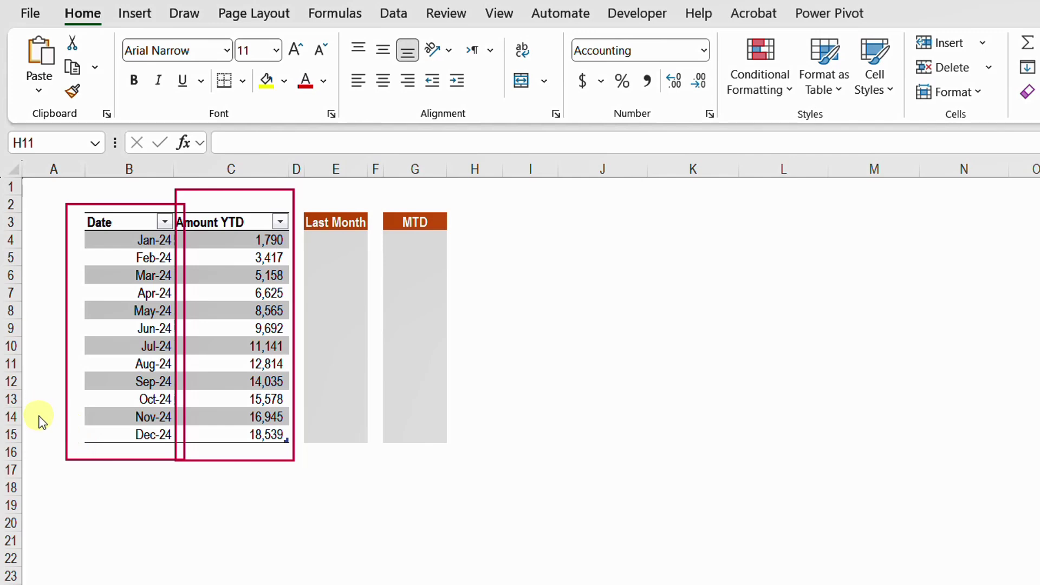
{"action": "mouse_move", "coordinate": [39, 417]}
{"action": "left_mouse_down"}
{"action": "mouse_move", "coordinate": [163, 455]}
{"action": "mouse_move", "coordinate": [303, 456]}
{"action": "left_mouse_up"}
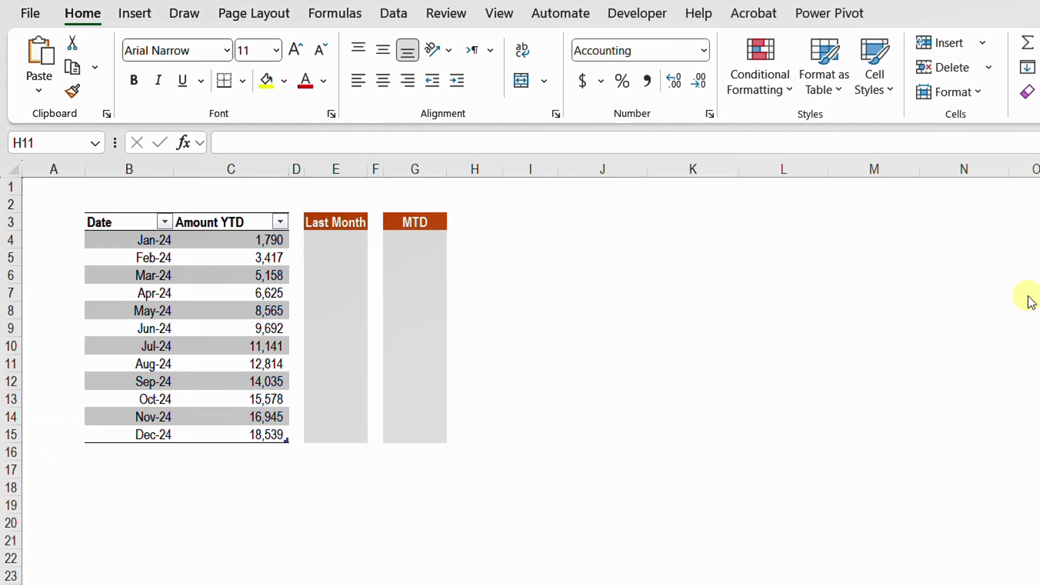
- Enter 0 as the January value of the Last Month column in cell E4
{"action": "left_click", "coordinate": [349, 240]}
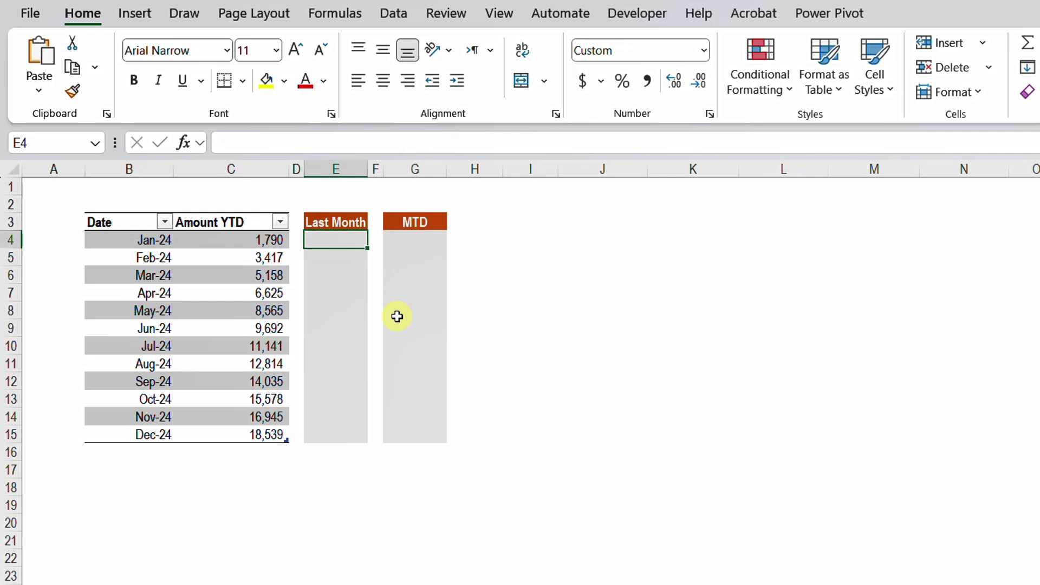
{"action": "type", "text": "0"}
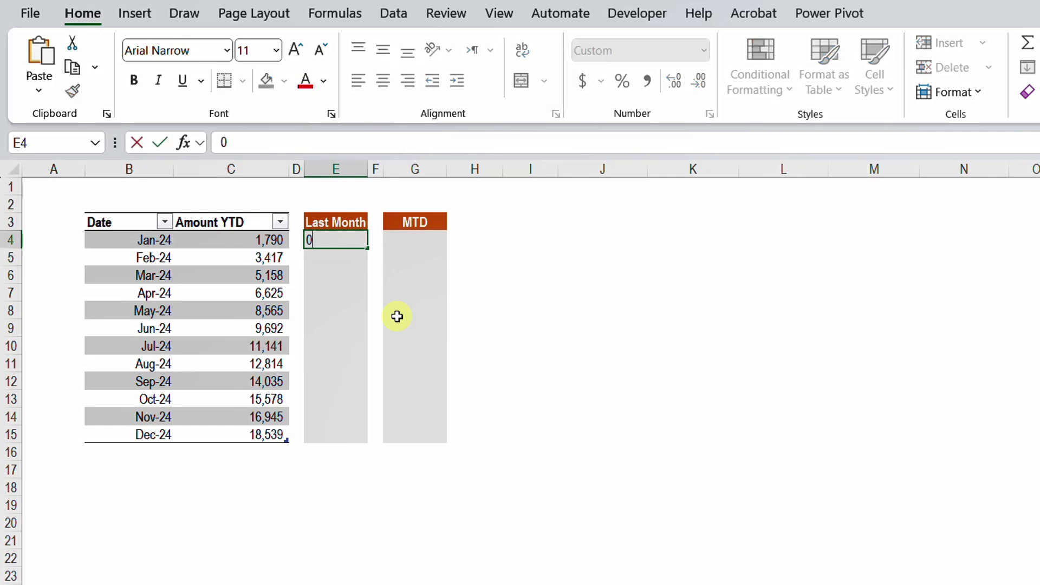
{"action": "key", "text": "Return"}
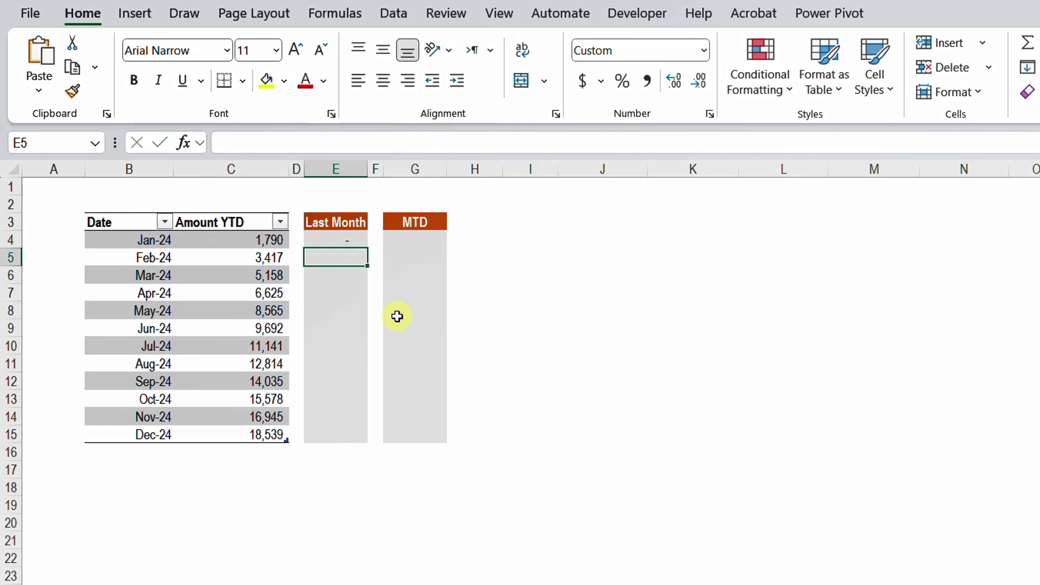
- Enter a formula in E5 that references the previous month's Amount YTD, =C4
{"action": "type", "text": "="}
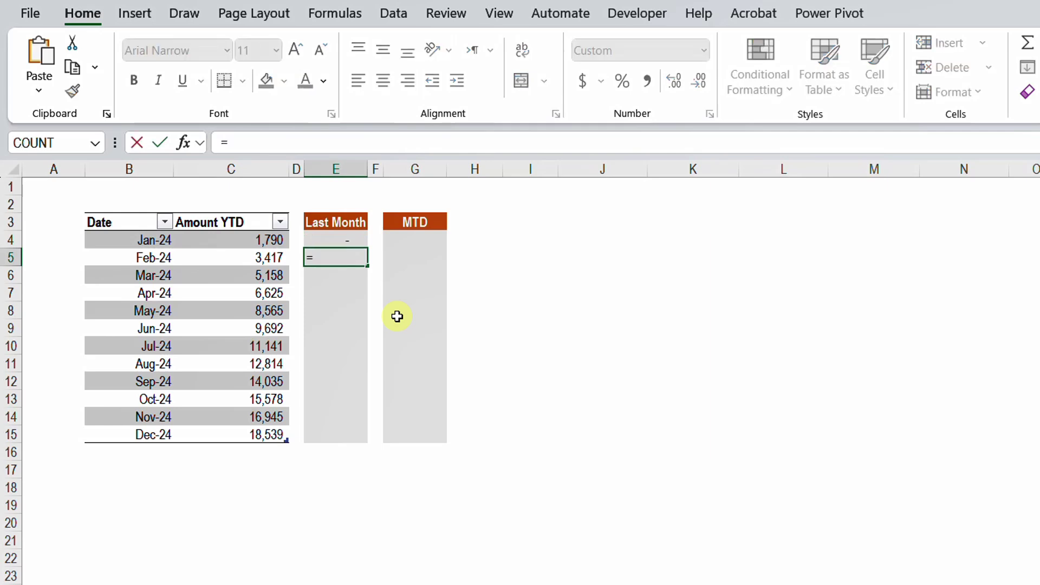
{"action": "key", "text": "Left"}
{"action": "key", "text": "Left"}
{"action": "key", "text": "Up"}
{"action": "key", "text": "Return"}
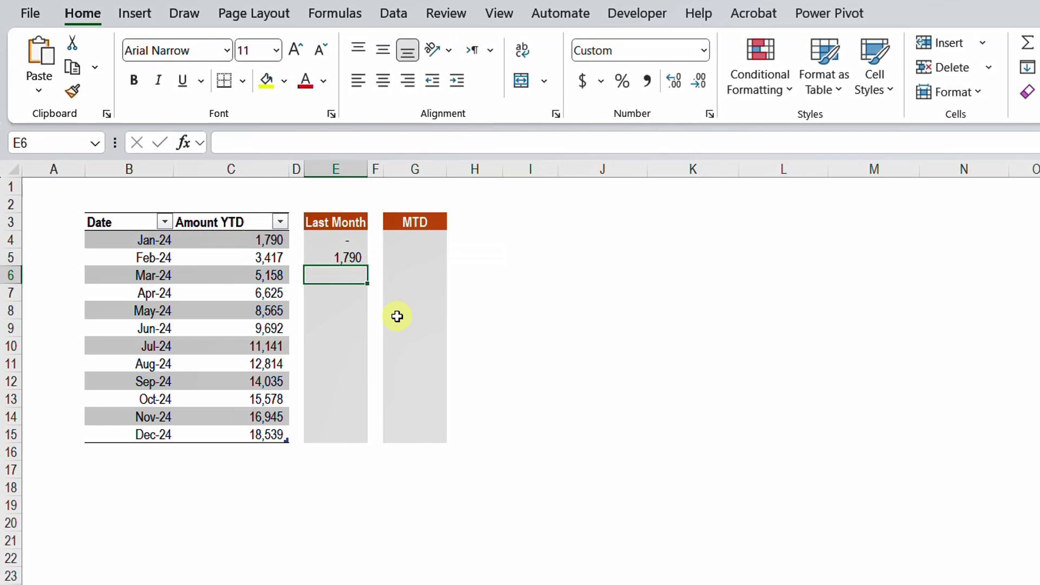
- Copy the Last Month formula from E5 down the column through December in E15
{"action": "key", "text": "ctrl+d"}
{"action": "left_click", "coordinate": [10, 275]}
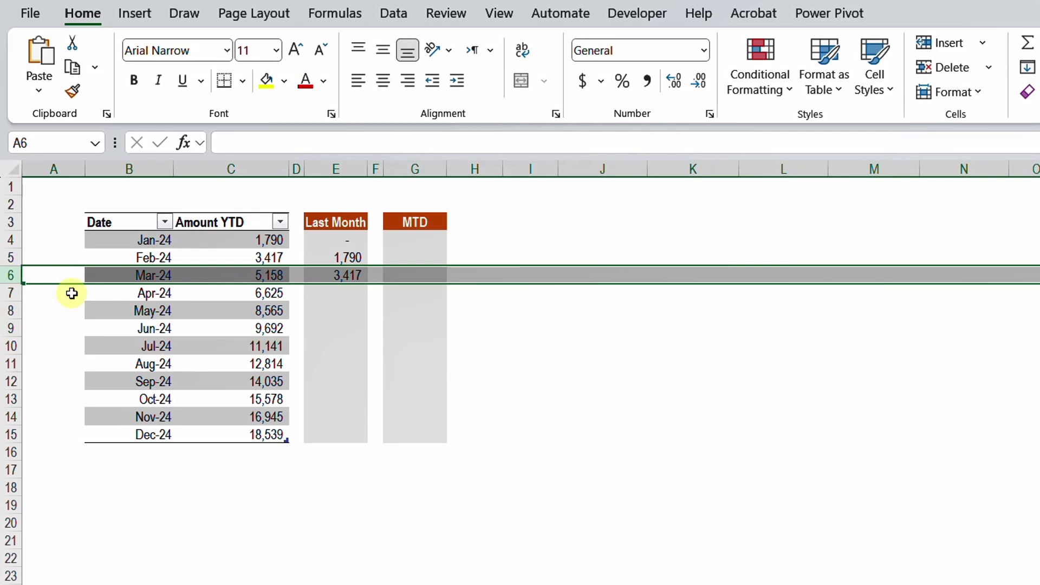
{"action": "left_click", "coordinate": [269, 275]}
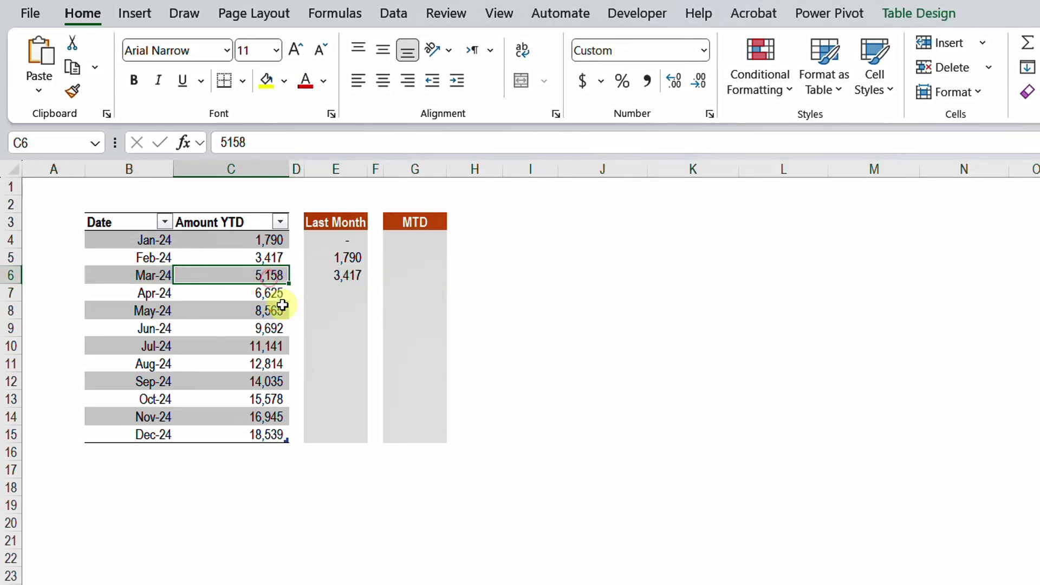
{"action": "left_click", "coordinate": [344, 278]}
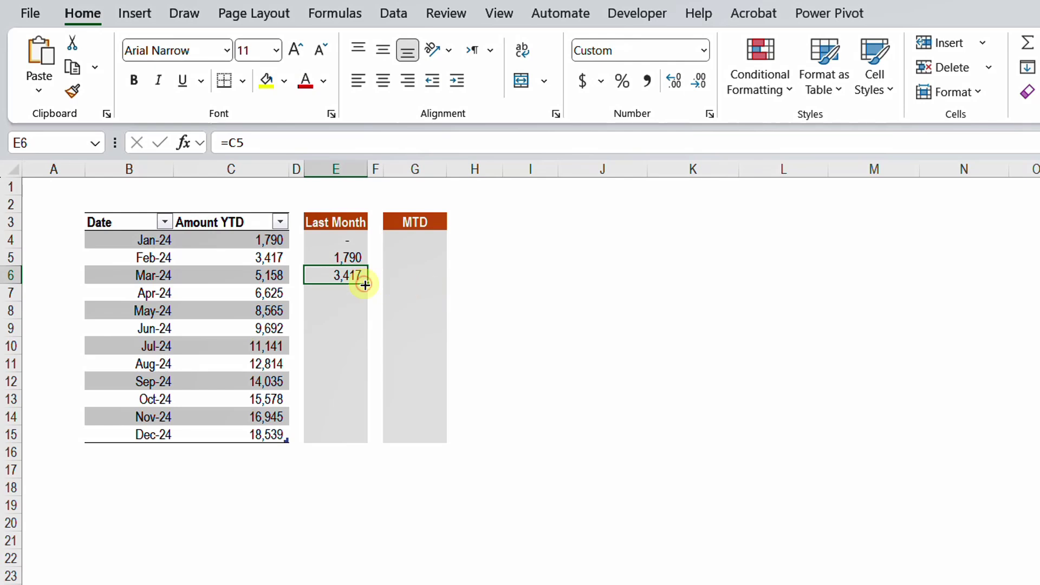
{"action": "left_click_drag", "start_coordinate": [364, 287], "coordinate": [363, 433]}
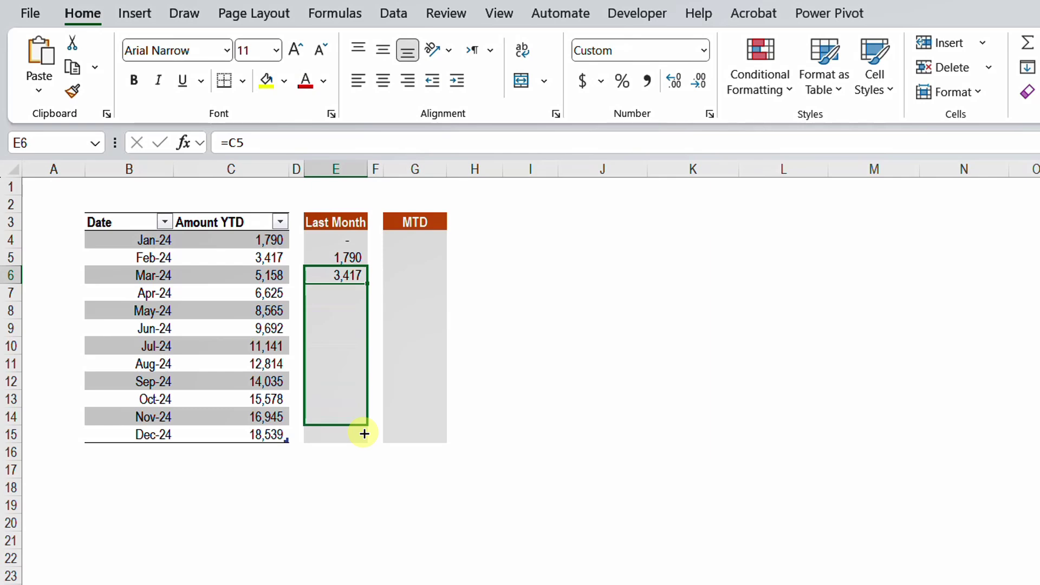
{"action": "left_click_drag", "start_coordinate": [364, 433], "coordinate": [363, 434]}
- Enter the January MTD formula in G4 as =Data_YTD[@[Amount YTD]]-E4
{"action": "key", "text": "Right"}
{"action": "key", "text": "Right"}
{"action": "key", "text": "Up"}
{"action": "key", "text": "Up"}
{"action": "type", "text": "="}
{"action": "key", "text": "Left"}
{"action": "key", "text": "Left"}
{"action": "key", "text": "Left"}
{"action": "key", "text": "Left"}
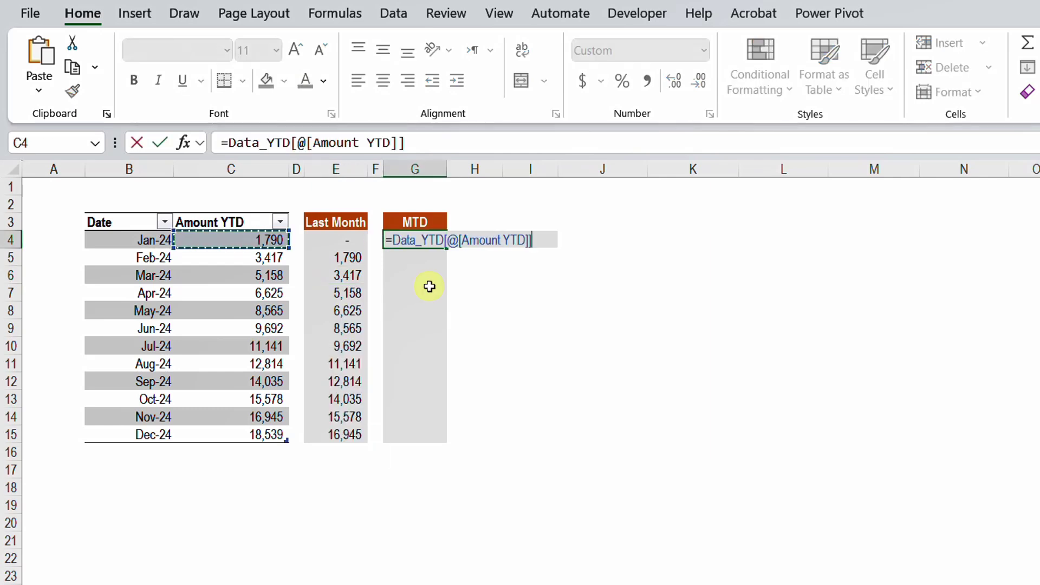
{"action": "type", "text": "-"}
{"action": "key", "text": "Left"}
{"action": "key", "text": "Left"}
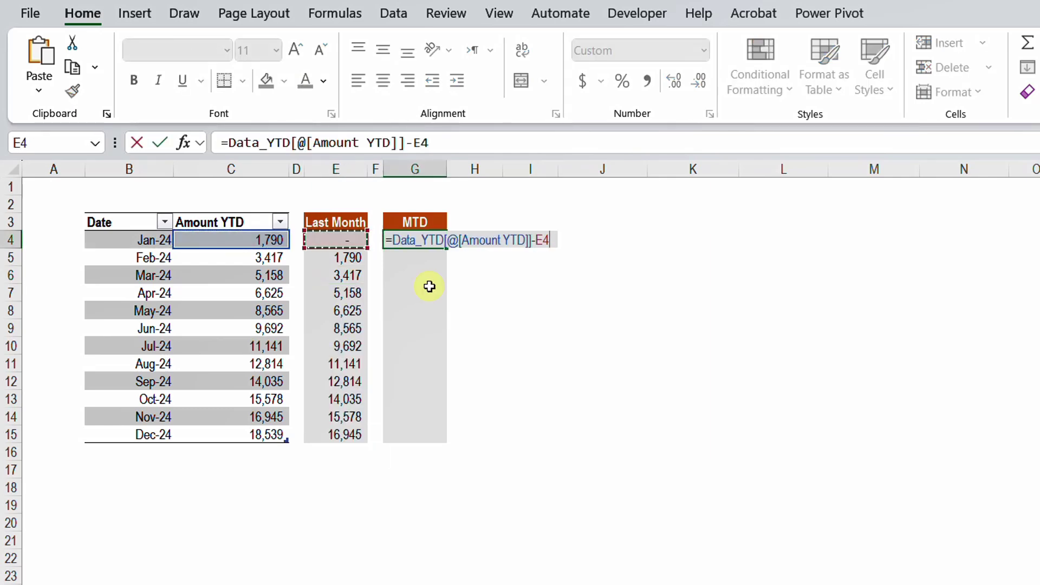
{"action": "key", "text": "Return"}
- Enter =Data_YTD[@[Amount YTD]]-E5 in G5 and fill the formula down through December in G15
{"action": "type", "text": "="}
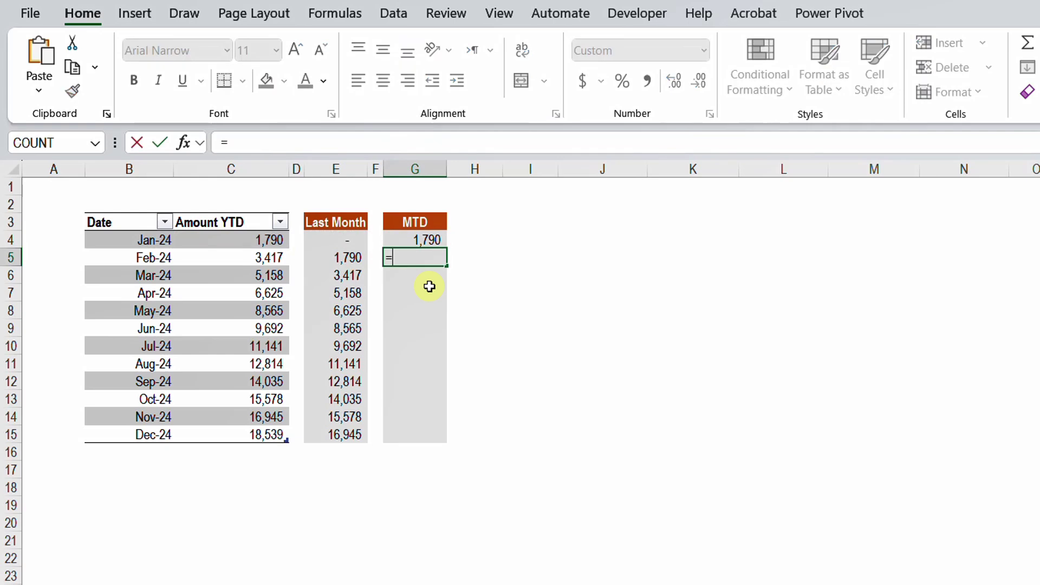
{"action": "key", "text": "Left"}
{"action": "key", "text": "Left"}
{"action": "key", "text": "Left"}
{"action": "key", "text": "Left"}
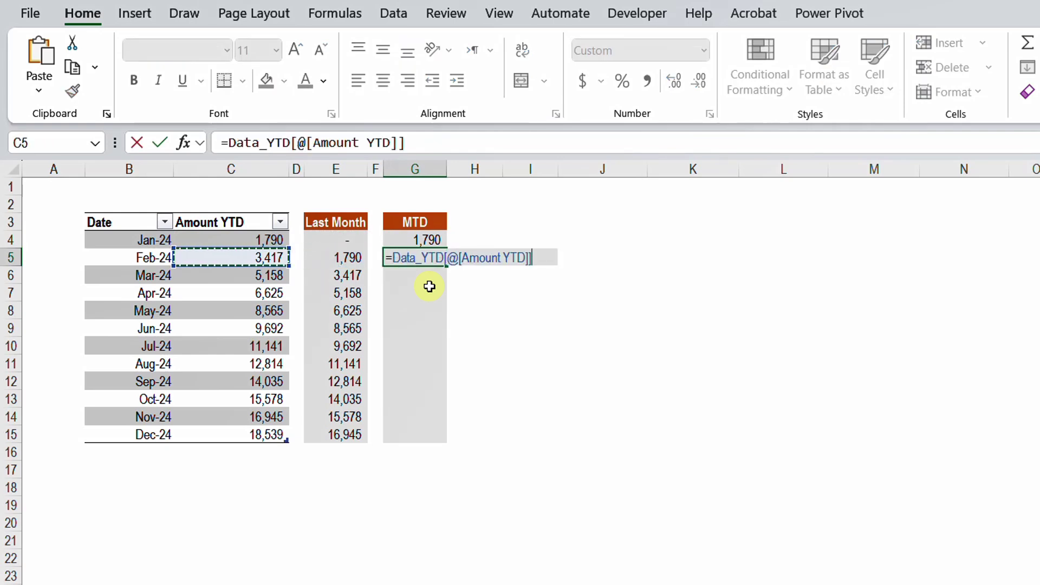
{"action": "type", "text": "-"}
{"action": "key", "text": "Left"}
{"action": "key", "text": "Left"}
{"action": "key", "text": "Return"}
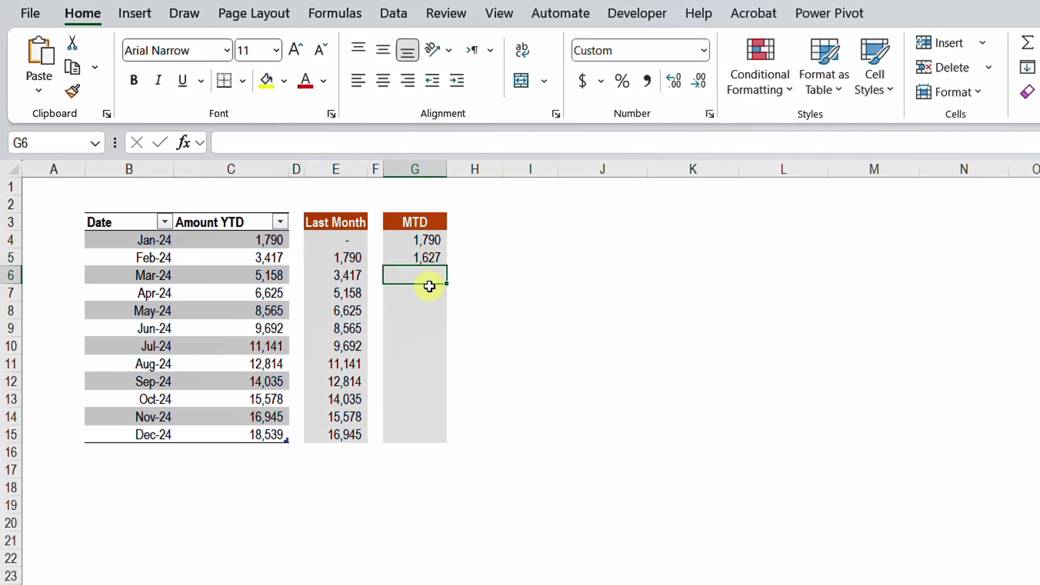
{"action": "left_click", "coordinate": [425, 260]}
{"action": "left_click_drag", "start_coordinate": [446, 265], "coordinate": [455, 444]}
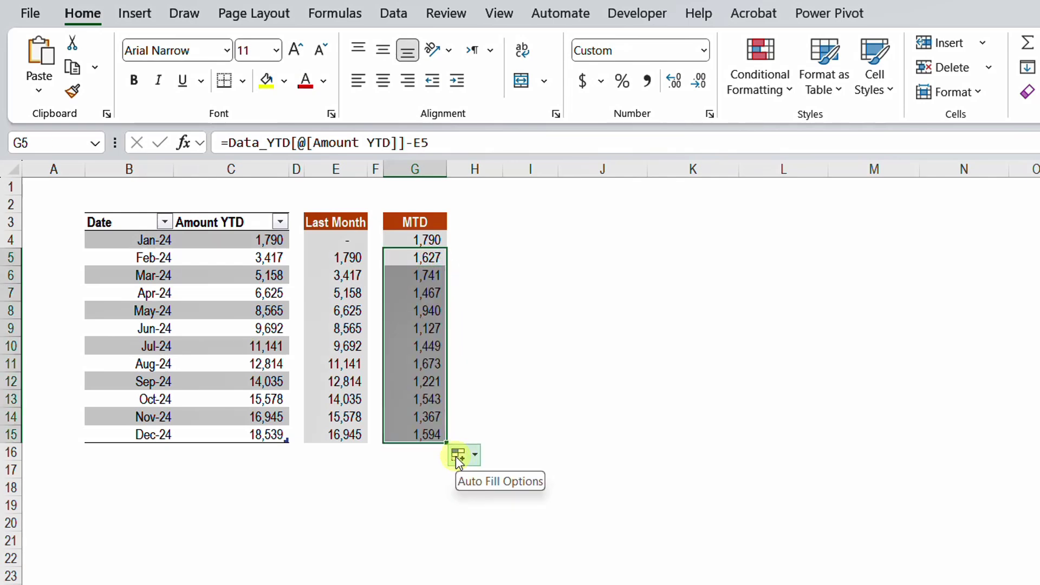
- Total the MTD column below its last row in G16 with =SUM(G4:G15)
{"action": "left_click", "coordinate": [421, 240]}
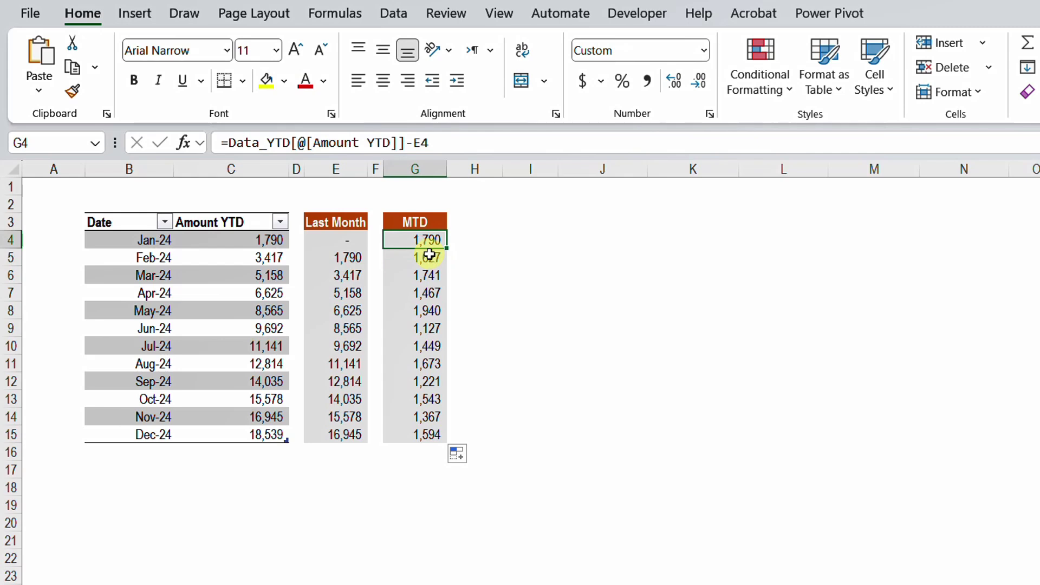
{"action": "key", "text": "Down"}
{"action": "key", "text": "Down"}
{"action": "key", "text": "Down"}
{"action": "key", "text": "Down"}
{"action": "key", "text": "Down"}
{"action": "key", "text": "Down"}
{"action": "key", "text": "Down"}
{"action": "key", "text": "Down"}
{"action": "key", "text": "Down"}
{"action": "key", "text": "Down"}
{"action": "key", "text": "Down"}
{"action": "key", "text": "Down"}
{"action": "key", "text": "Down"}
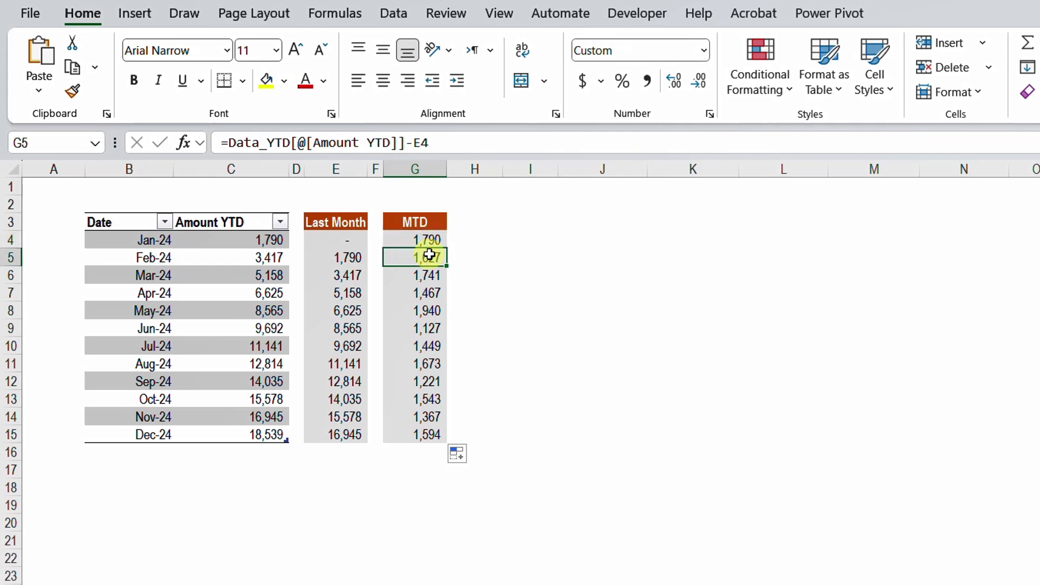
{"action": "key", "text": "Up"}
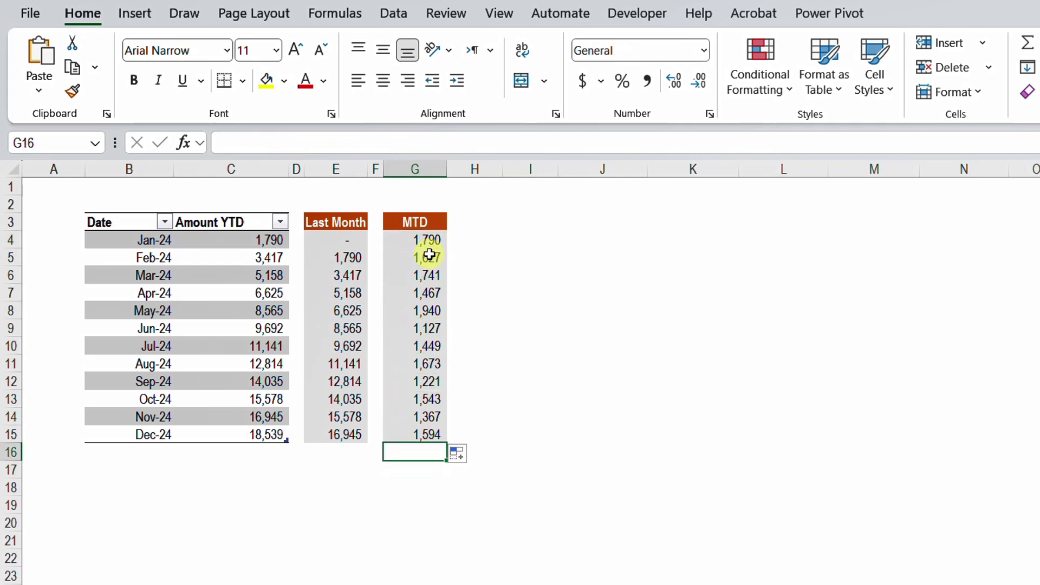
{"action": "key", "text": "alt+equal"}
{"action": "key", "text": "Return"}
{"action": "key", "text": "Up"}
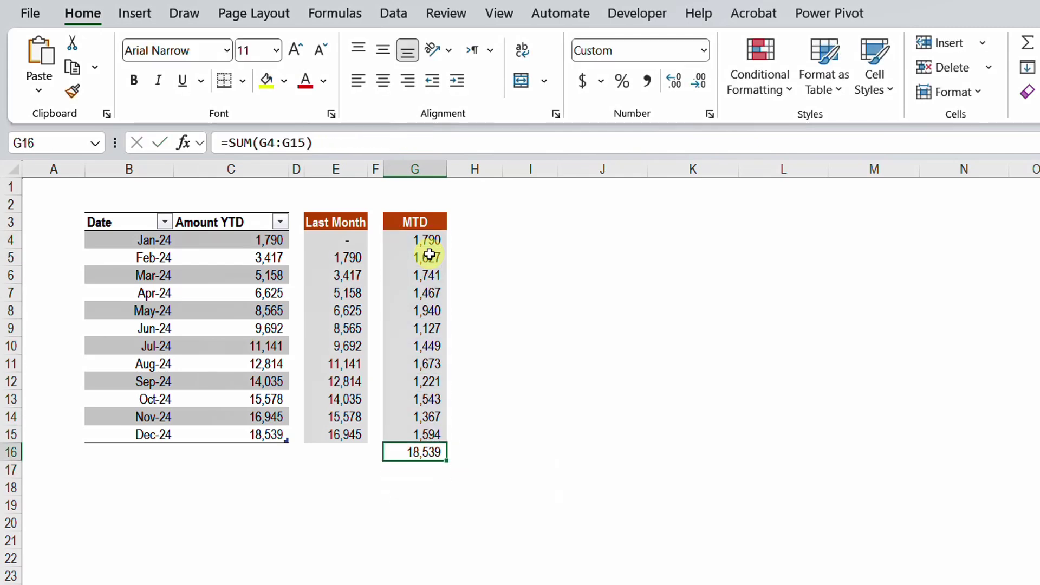
- Highlight the MTD total in G16 and December's Amount YTD in C15 with yellow fill
{"action": "left_click", "coordinate": [266, 81]}
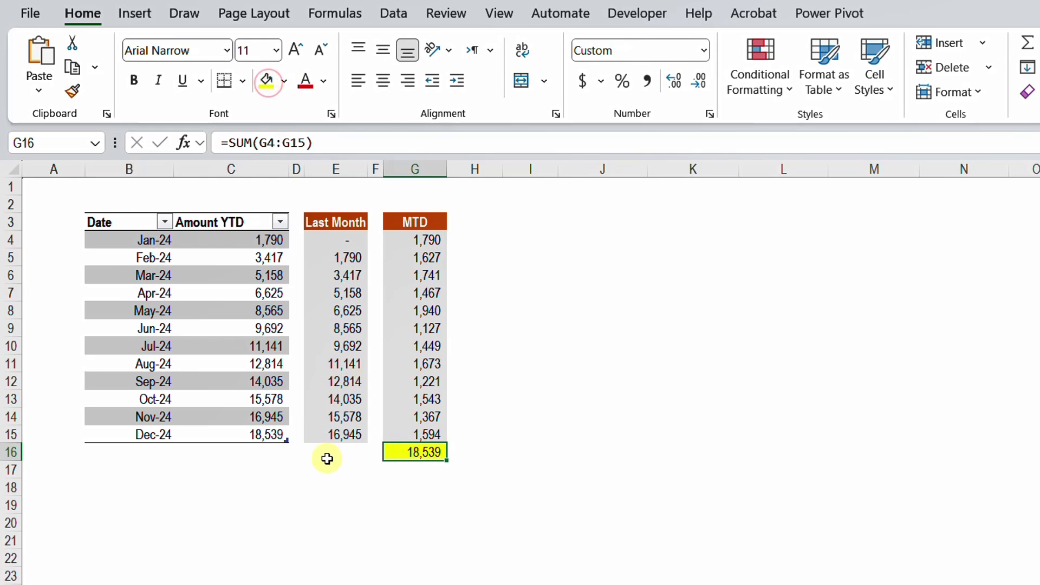
{"action": "left_click", "coordinate": [269, 436]}
{"action": "left_click", "coordinate": [268, 84]}
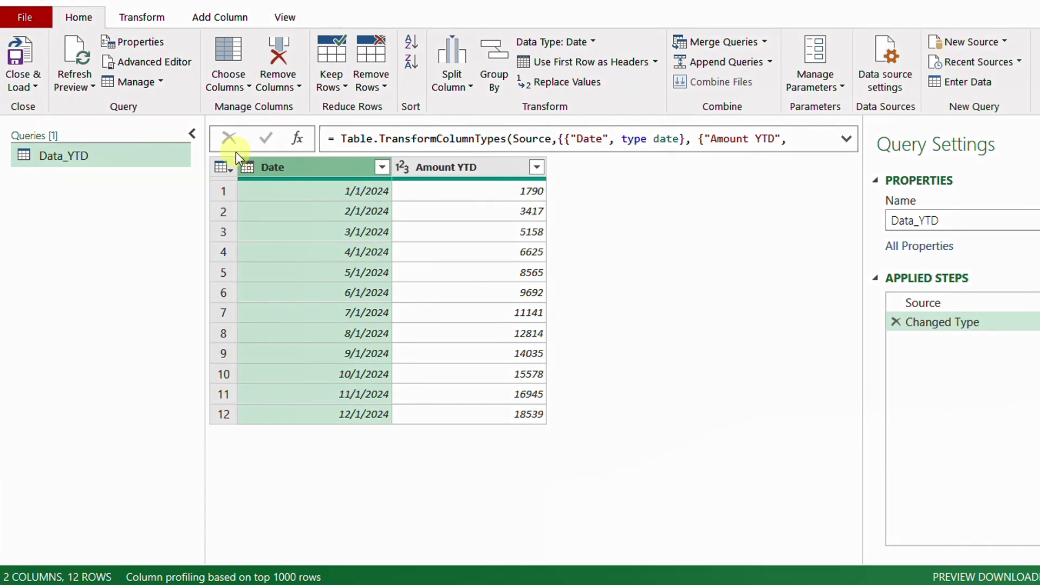
{"action": "left_click_drag", "start_coordinate": [235, 152], "coordinate": [368, 187]}
{"action": "left_click_drag", "start_coordinate": [405, 145], "coordinate": [548, 185]}
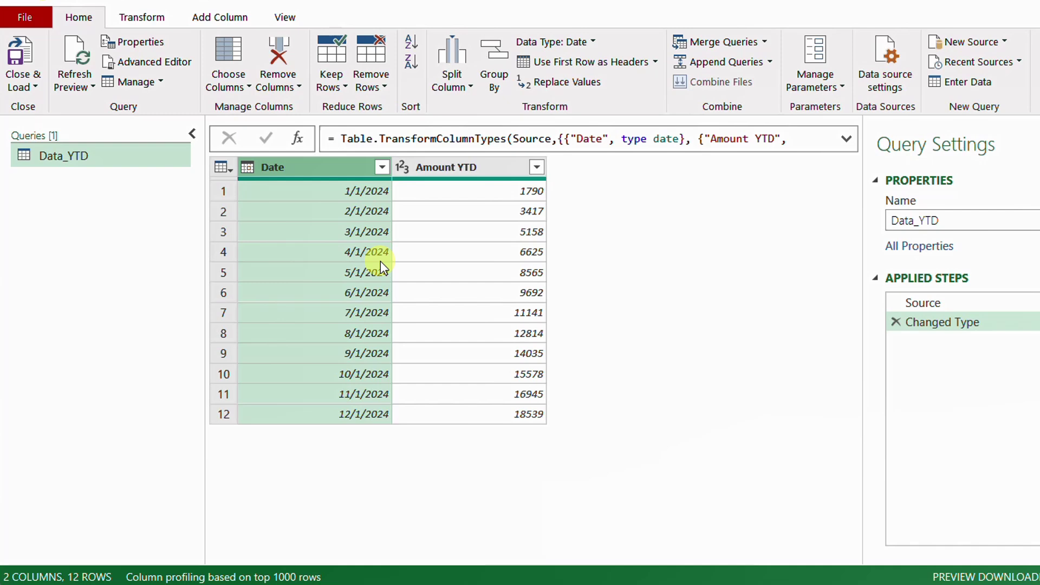
{"action": "left_click_drag", "start_coordinate": [554, 162], "coordinate": [636, 423]}
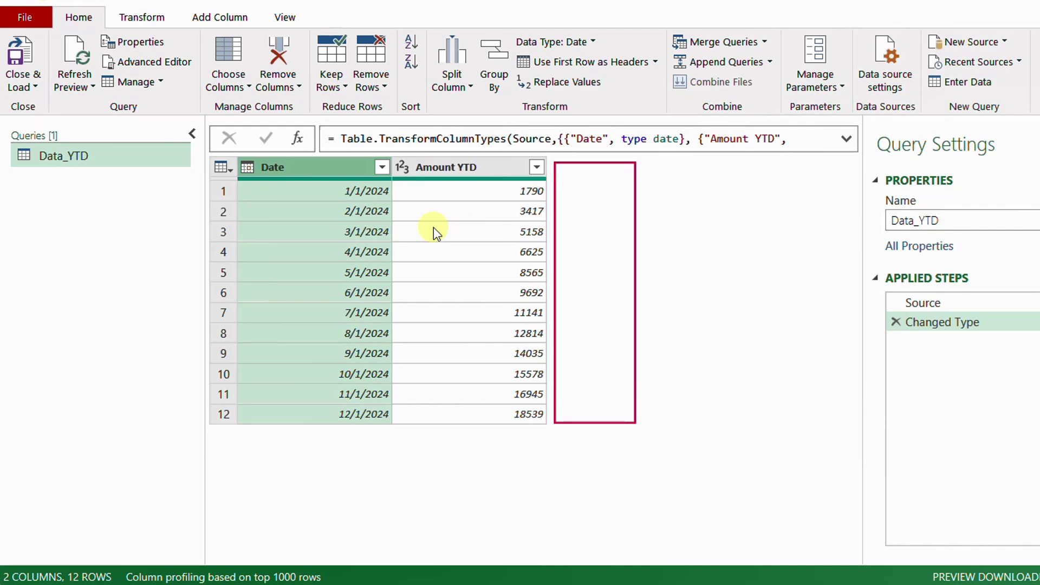
{"action": "mouse_move", "coordinate": [558, 185]}
{"action": "left_mouse_down"}
{"action": "mouse_move", "coordinate": [610, 196]}
{"action": "mouse_move", "coordinate": [614, 219]}
{"action": "left_mouse_up"}
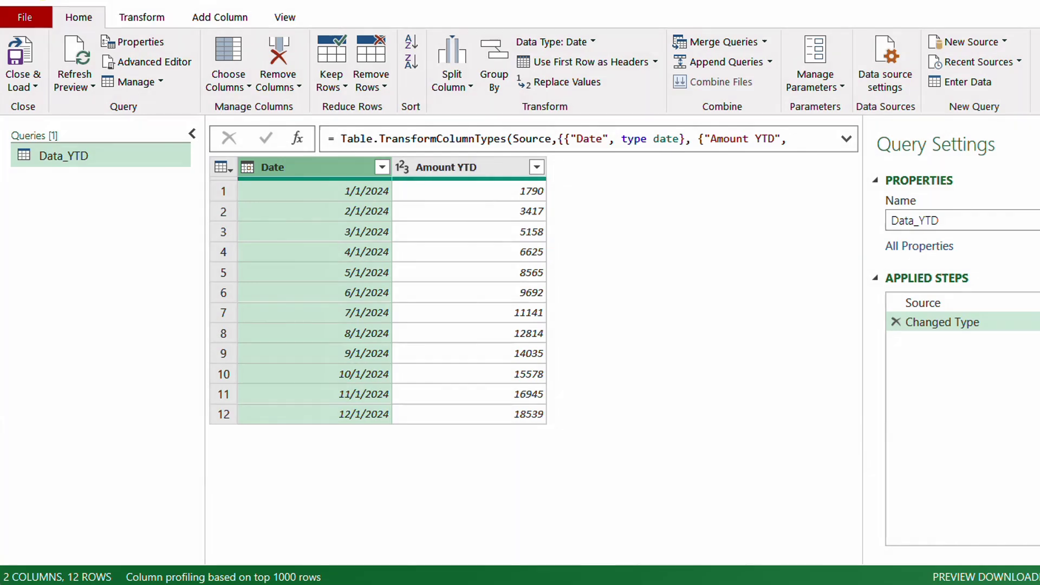
- Add a Month number column derived from the Date column to the Data_YTD query
{"action": "left_click", "coordinate": [238, 18]}
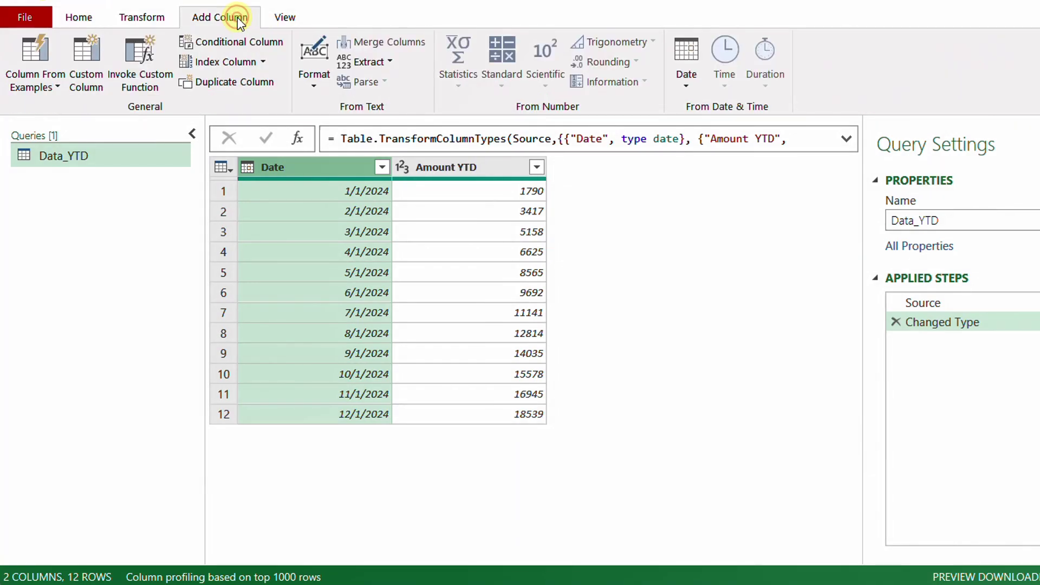
{"action": "left_click", "coordinate": [686, 87]}
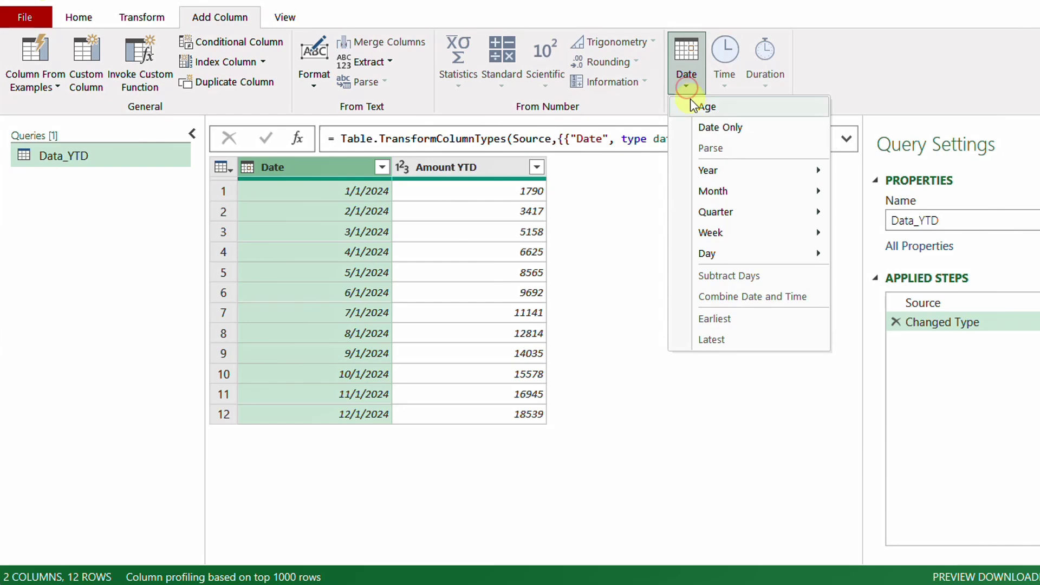
{"action": "mouse_move", "coordinate": [729, 191]}
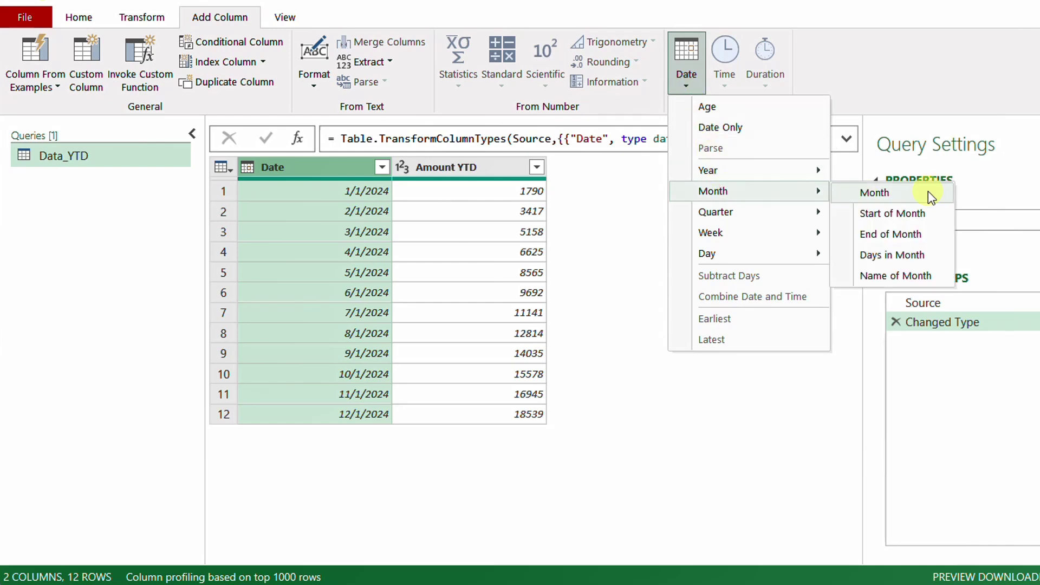
{"action": "left_click", "coordinate": [928, 192]}
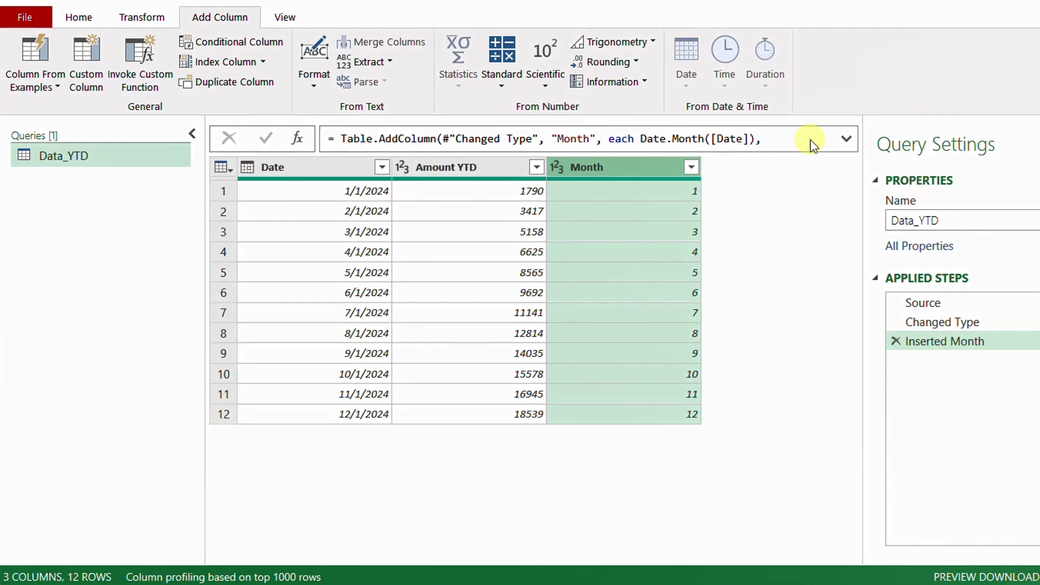
{"action": "mouse_move", "coordinate": [657, 184]}
{"action": "left_mouse_down"}
{"action": "mouse_move", "coordinate": [691, 417]}
{"action": "mouse_move", "coordinate": [710, 434]}
{"action": "left_mouse_up"}
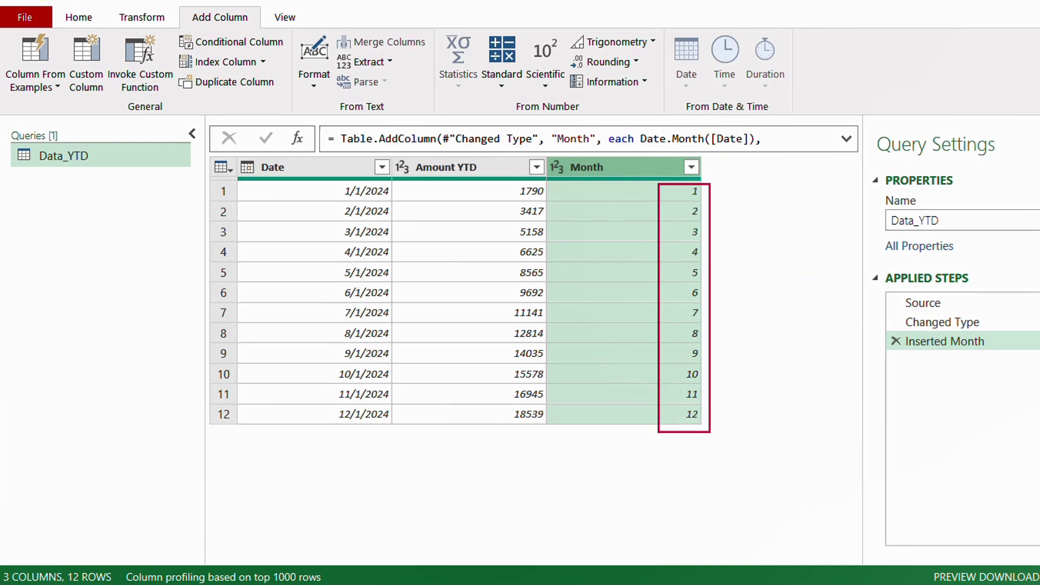
{"action": "key", "text": "Escape"}
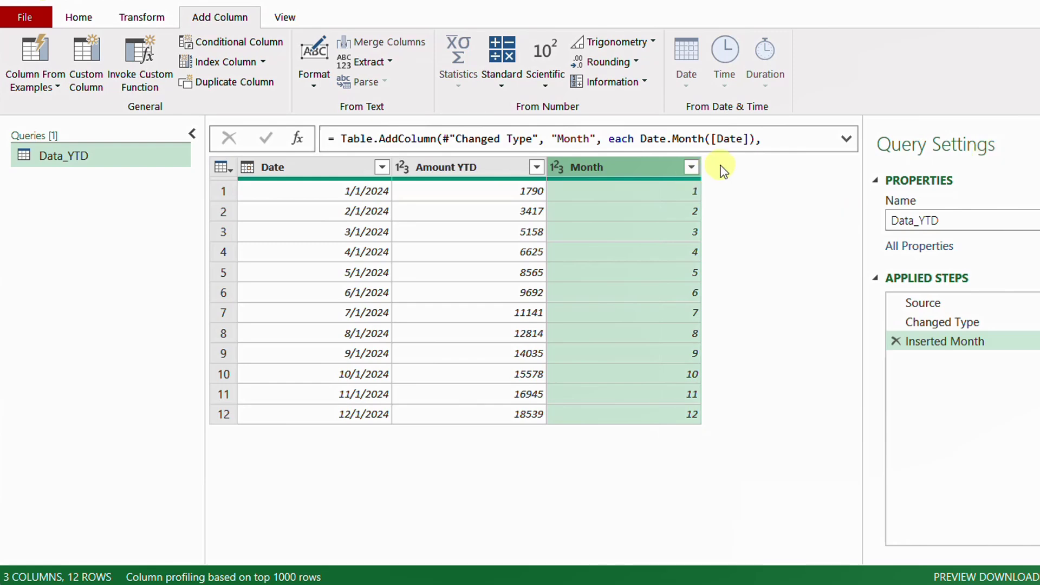
{"action": "left_click_drag", "start_coordinate": [704, 164], "coordinate": [840, 428]}
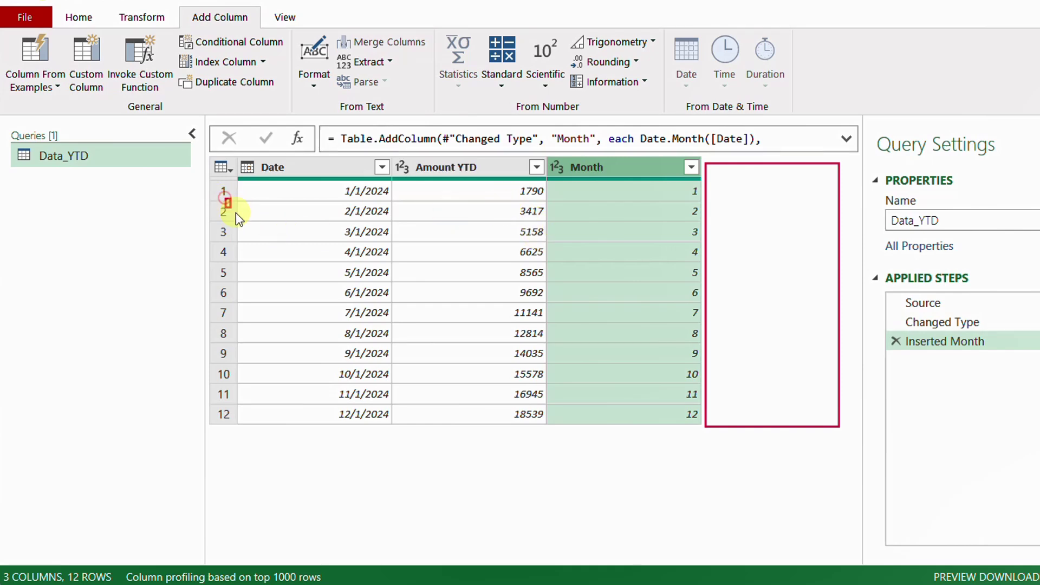
{"action": "mouse_move", "coordinate": [236, 212]}
{"action": "left_mouse_down"}
{"action": "mouse_move", "coordinate": [518, 236]}
{"action": "mouse_move", "coordinate": [849, 222]}
{"action": "left_mouse_up"}
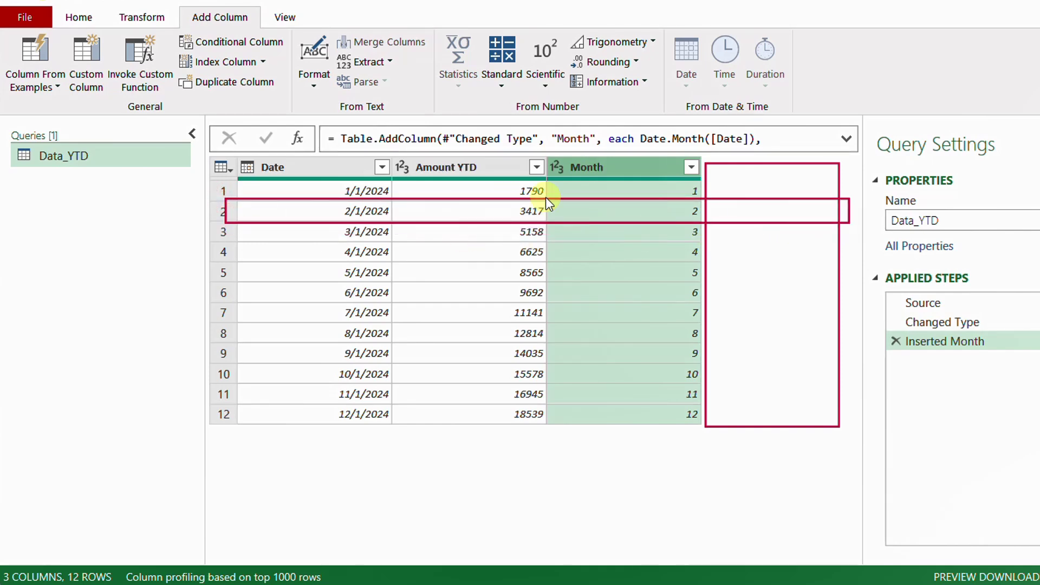
{"action": "left_click_drag", "start_coordinate": [494, 180], "coordinate": [555, 200]}
{"action": "left_click", "coordinate": [731, 203]}
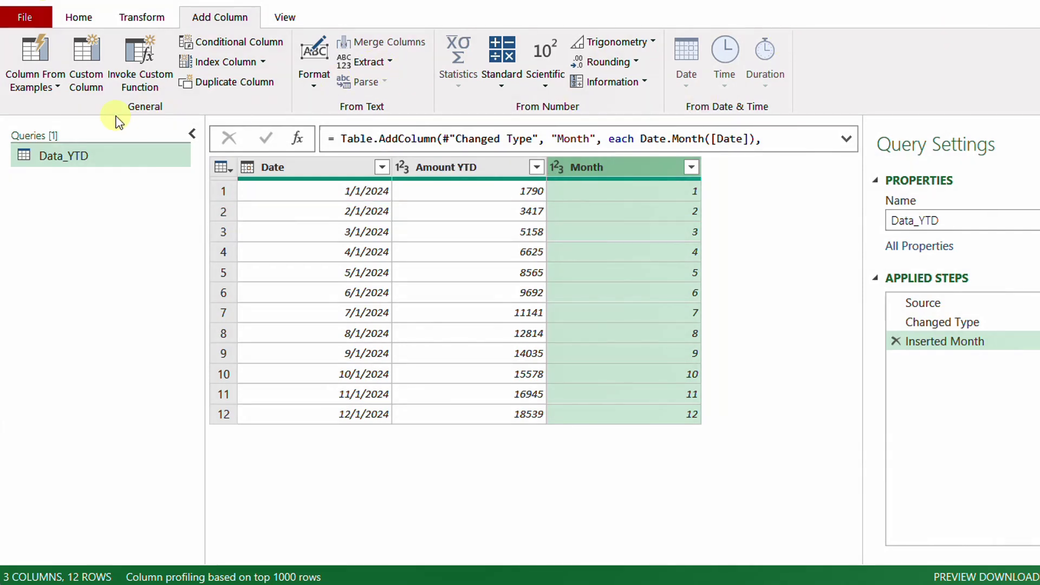
- Start a custom column in the Data_YTD query and name it Amount MTD
{"action": "left_click", "coordinate": [84, 70]}
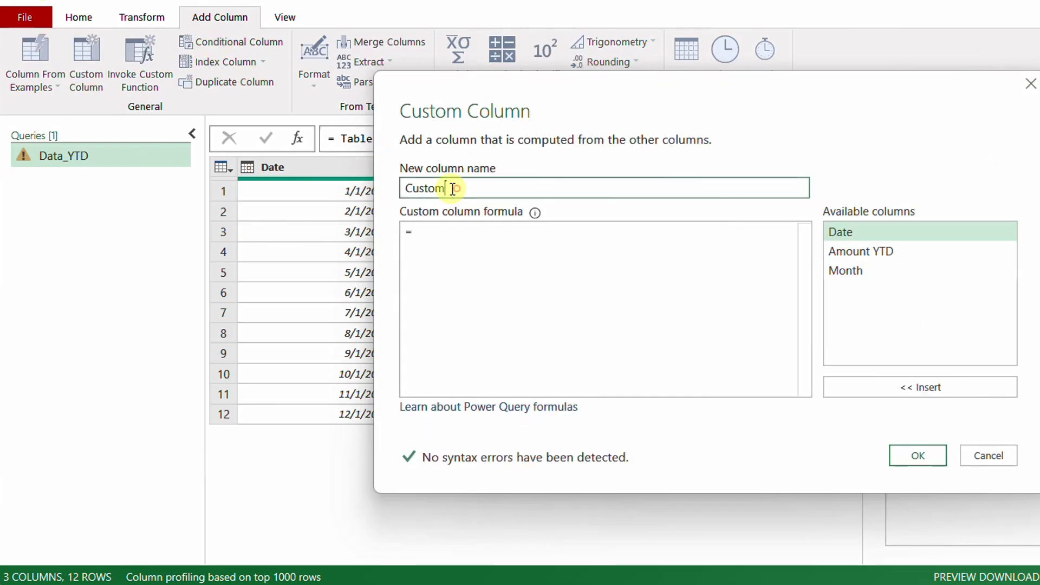
{"action": "left_click_drag", "start_coordinate": [457, 188], "coordinate": [380, 182]}
{"action": "type", "text": "Am"}
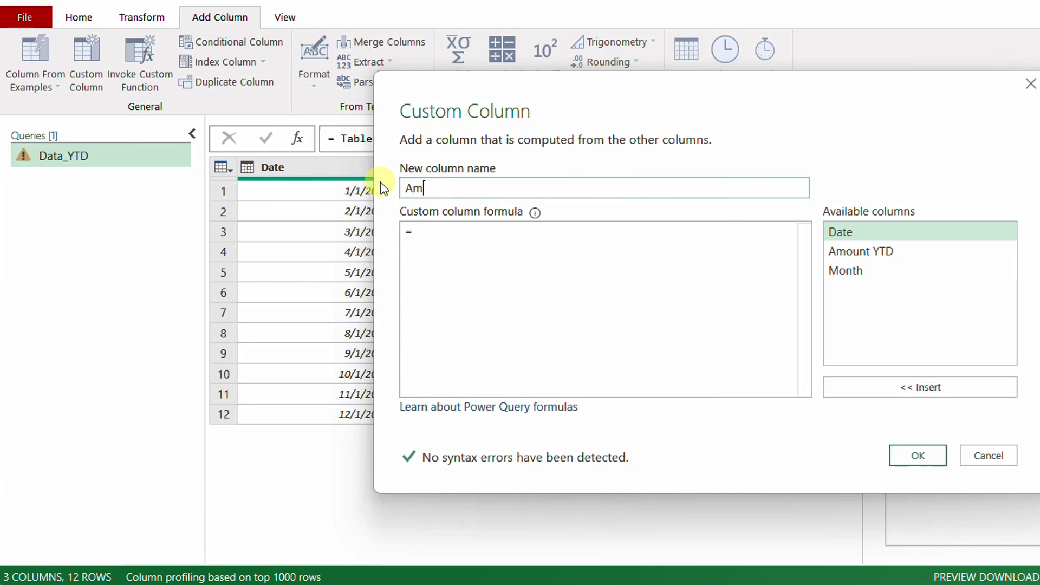
{"action": "type", "text": "ount MTD"}
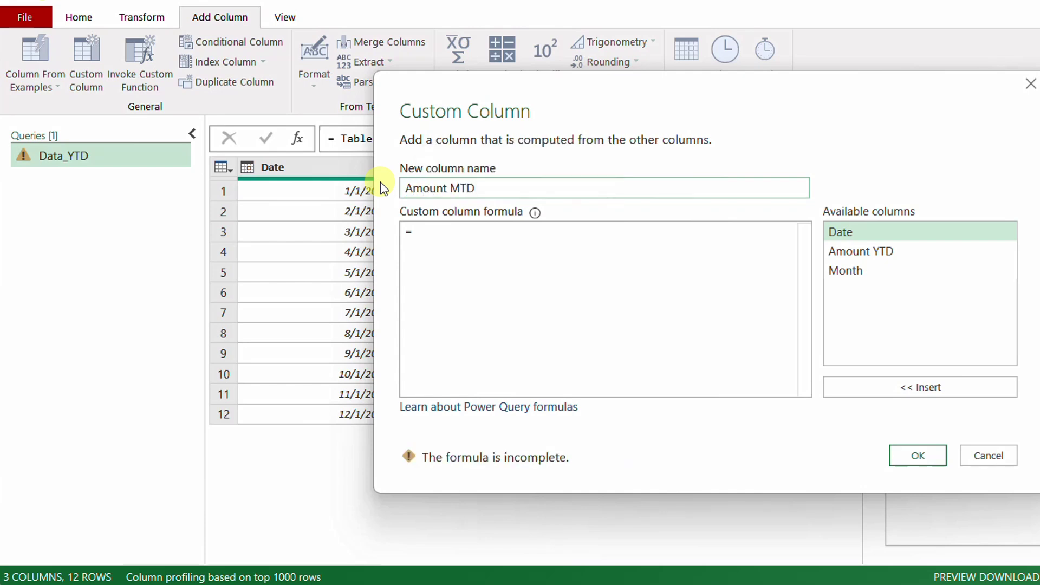
{"action": "left_click", "coordinate": [466, 239]}
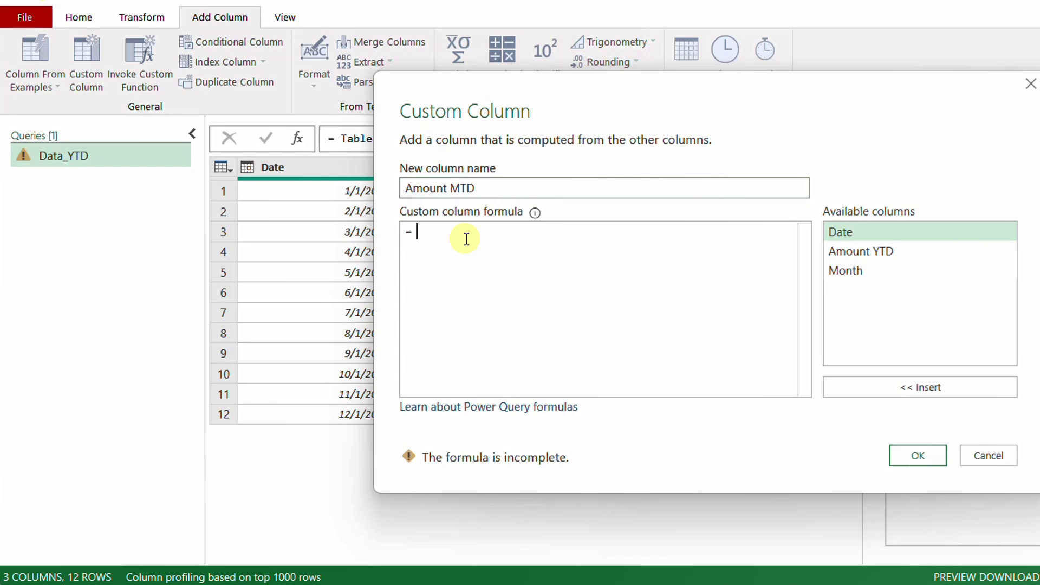
{"action": "left_click_drag", "start_coordinate": [608, 88], "coordinate": [372, 81]}
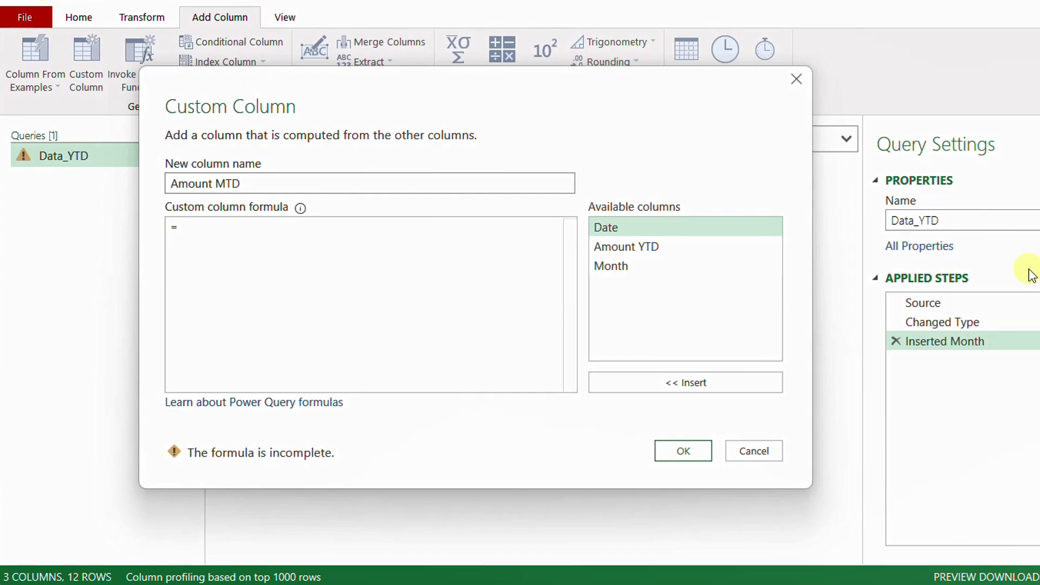
- Enter #"Inserted Month" as the Amount MTD formula so each row returns the previous step's table, and create the column
{"action": "mouse_move", "coordinate": [874, 331]}
{"action": "left_mouse_down"}
{"action": "mouse_move", "coordinate": [1003, 363]}
{"action": "mouse_move", "coordinate": [1006, 352]}
{"action": "left_mouse_up"}
{"action": "left_click_drag", "start_coordinate": [946, 333], "coordinate": [950, 344]}
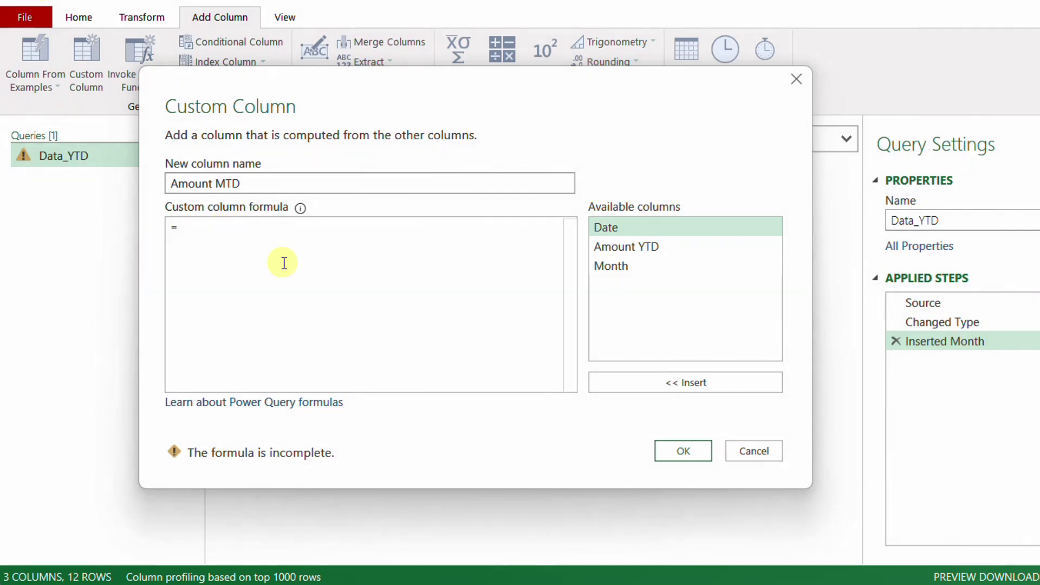
{"action": "left_click", "coordinate": [200, 229]}
{"action": "type", "text": "#"}
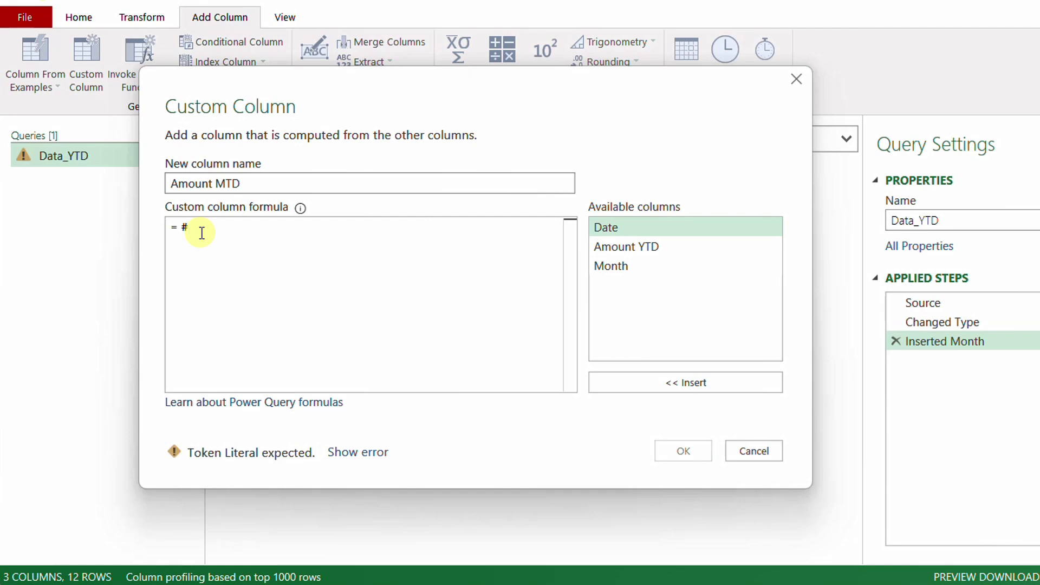
{"action": "type", "text": "\"\""}
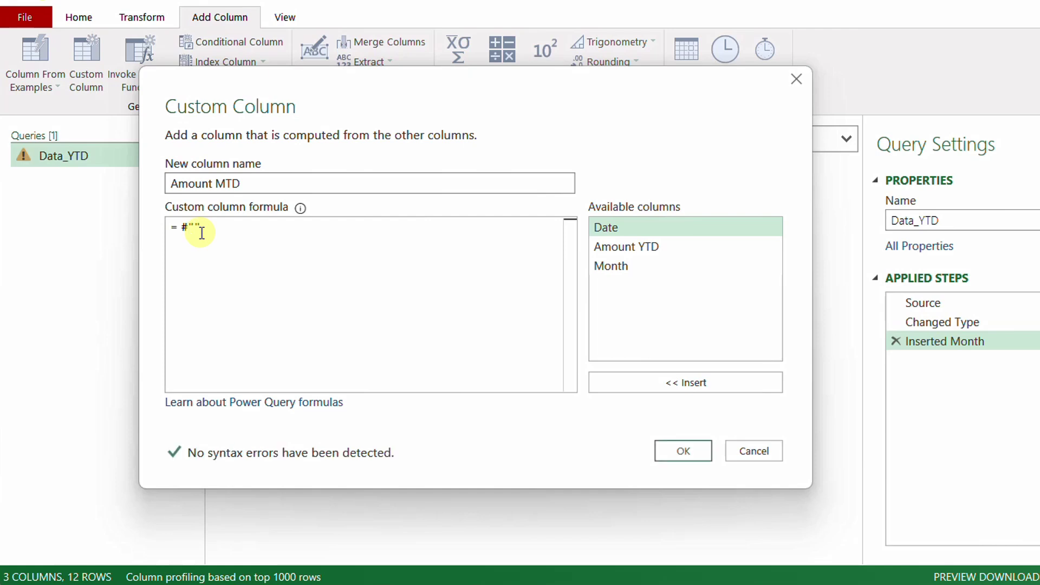
{"action": "type", "text": "Inserted Month"}
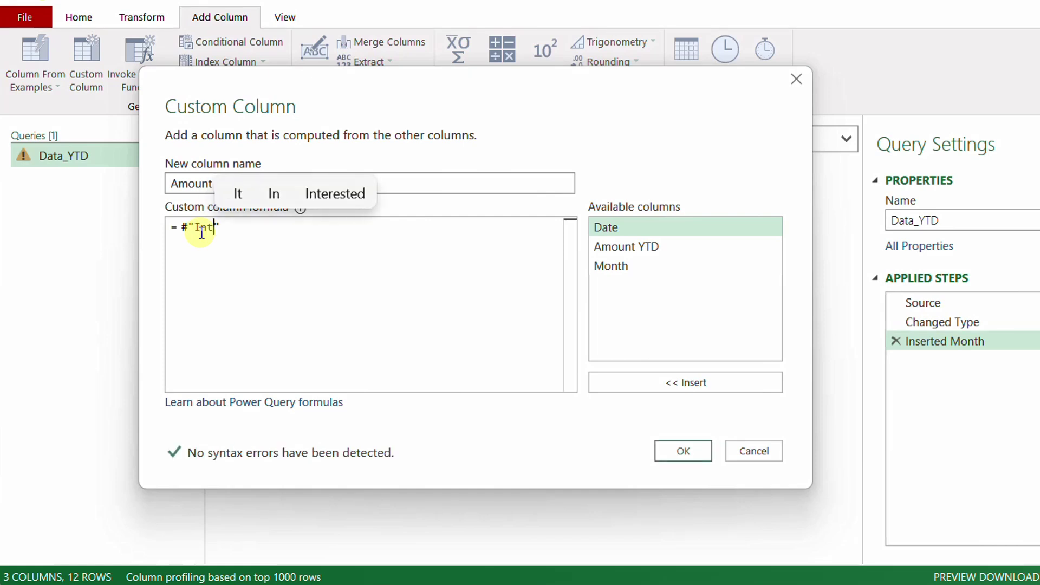
{"action": "left_click", "coordinate": [677, 453]}
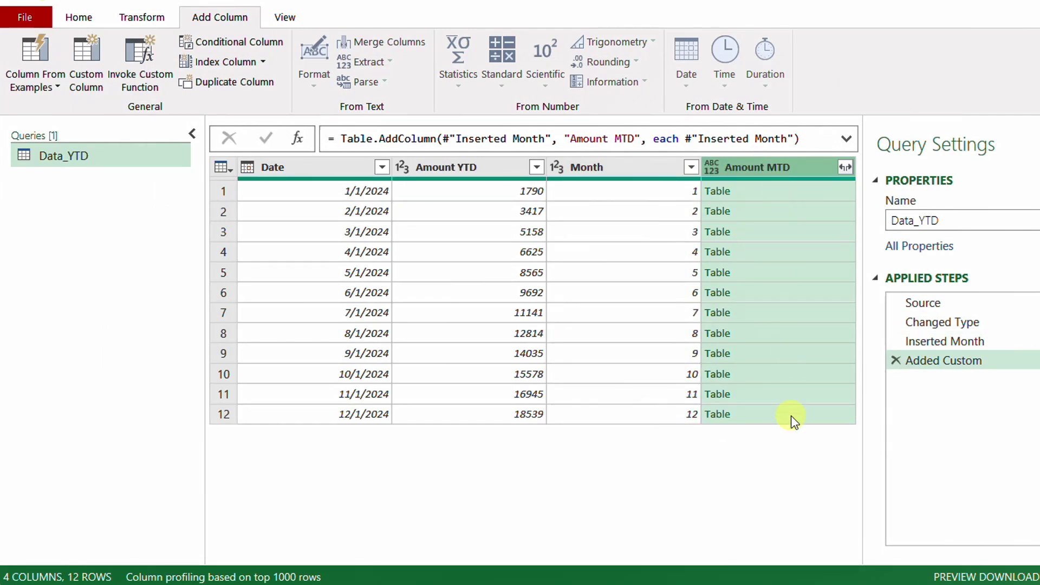
- Preview the nested tables in the first five rows of Amount MTD and compare February's row with the nested January row
{"action": "left_click", "coordinate": [811, 196]}
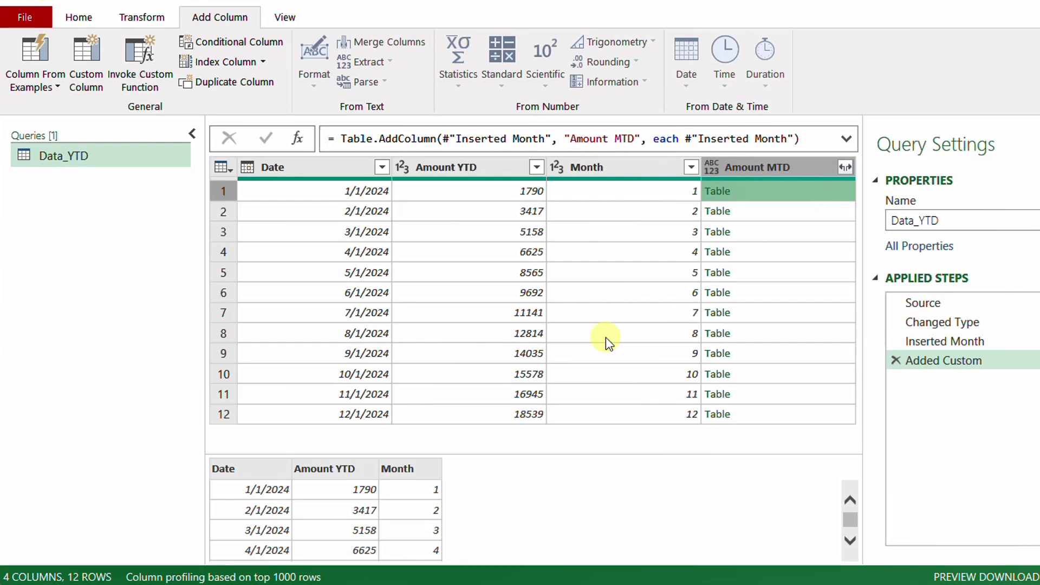
{"action": "left_click_drag", "start_coordinate": [427, 455], "coordinate": [423, 443]}
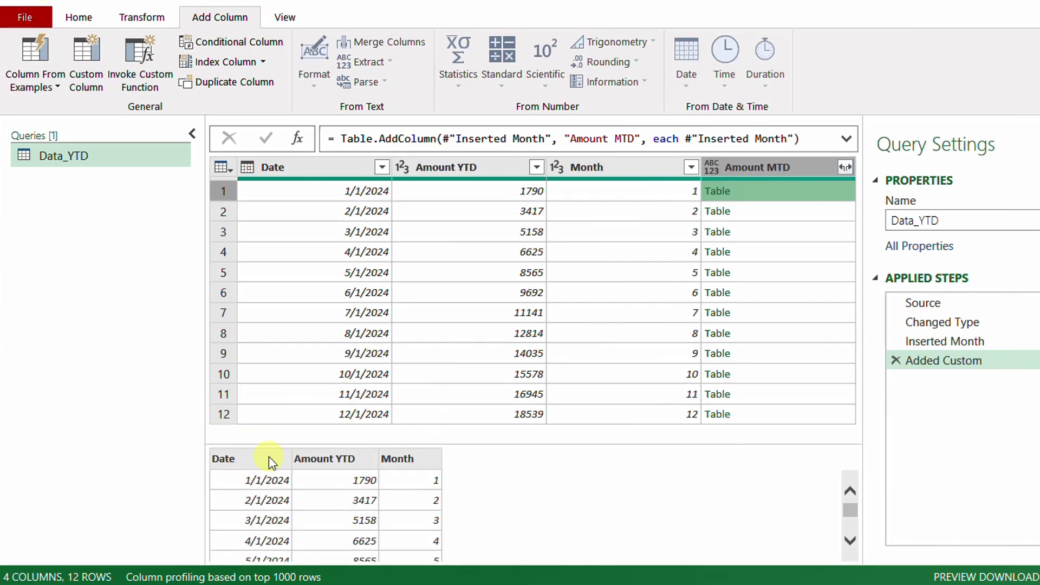
{"action": "left_click", "coordinate": [813, 213]}
{"action": "left_click", "coordinate": [813, 234]}
{"action": "left_click", "coordinate": [812, 253]}
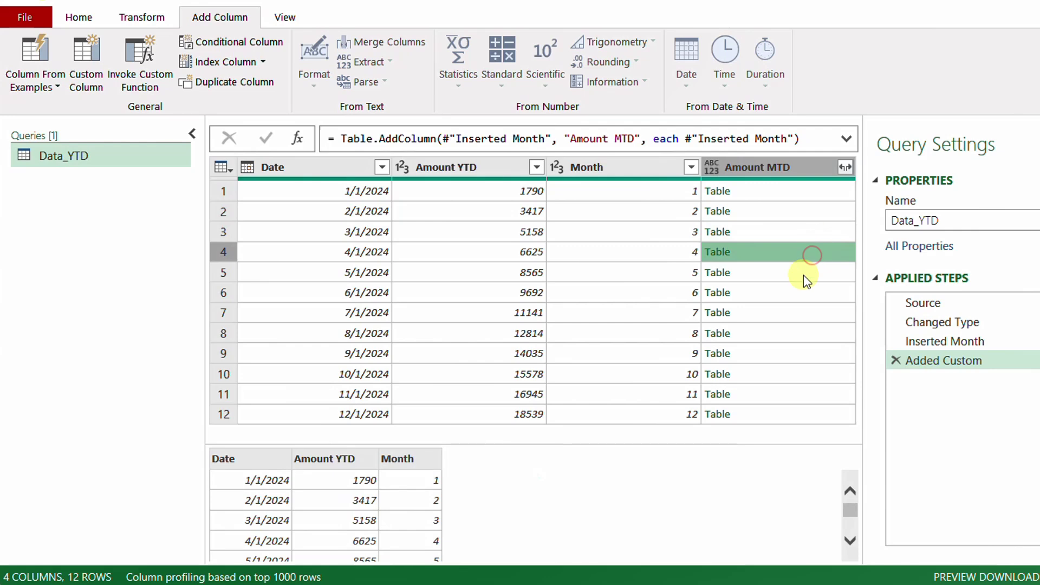
{"action": "left_click", "coordinate": [803, 273]}
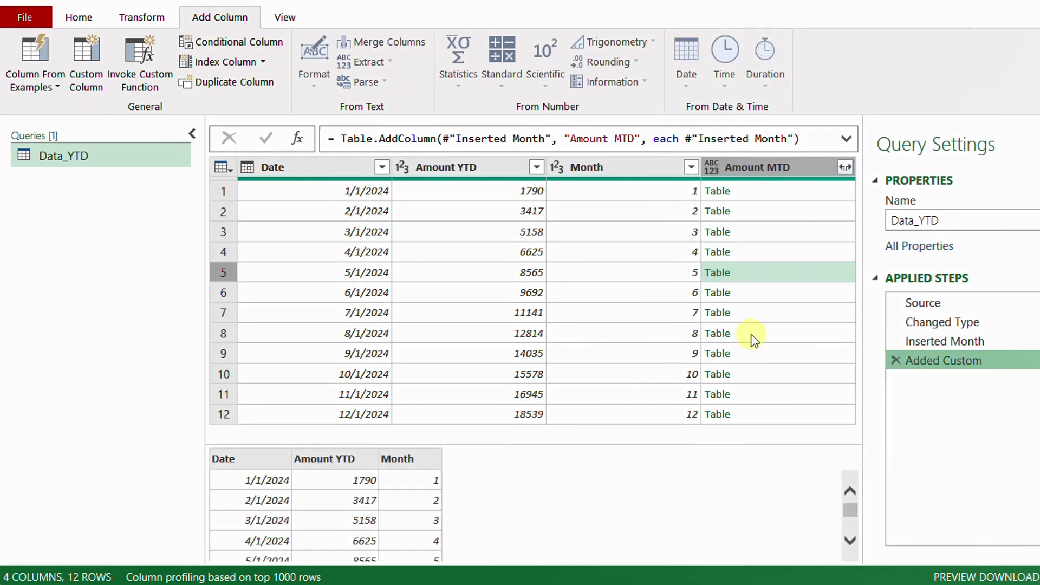
{"action": "mouse_move", "coordinate": [203, 446]}
{"action": "left_mouse_down"}
{"action": "mouse_move", "coordinate": [248, 533]}
{"action": "mouse_move", "coordinate": [446, 566]}
{"action": "left_mouse_up"}
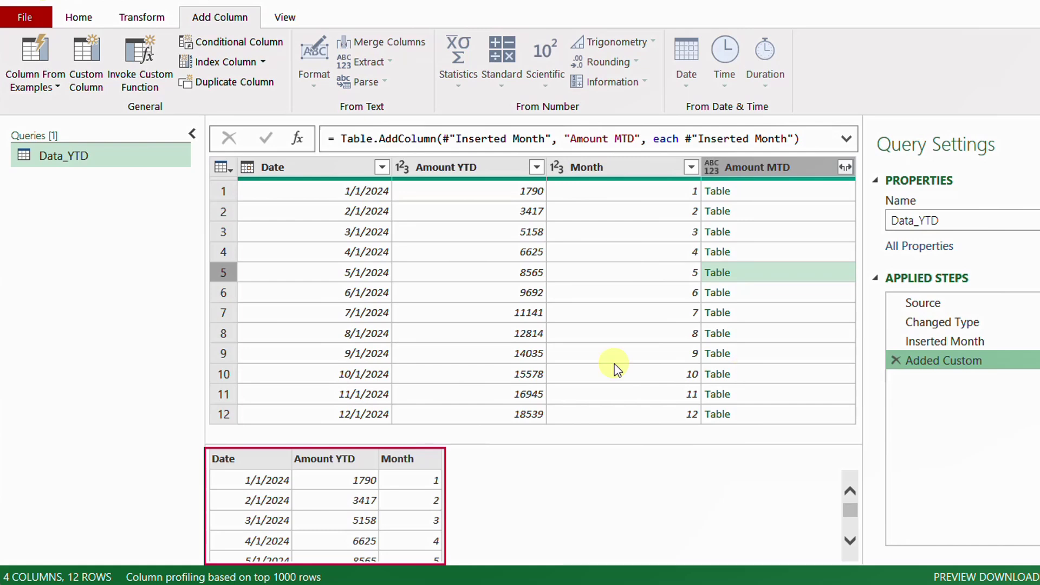
{"action": "mouse_move", "coordinate": [203, 203]}
{"action": "left_mouse_down"}
{"action": "mouse_move", "coordinate": [359, 222]}
{"action": "mouse_move", "coordinate": [850, 222]}
{"action": "left_mouse_up"}
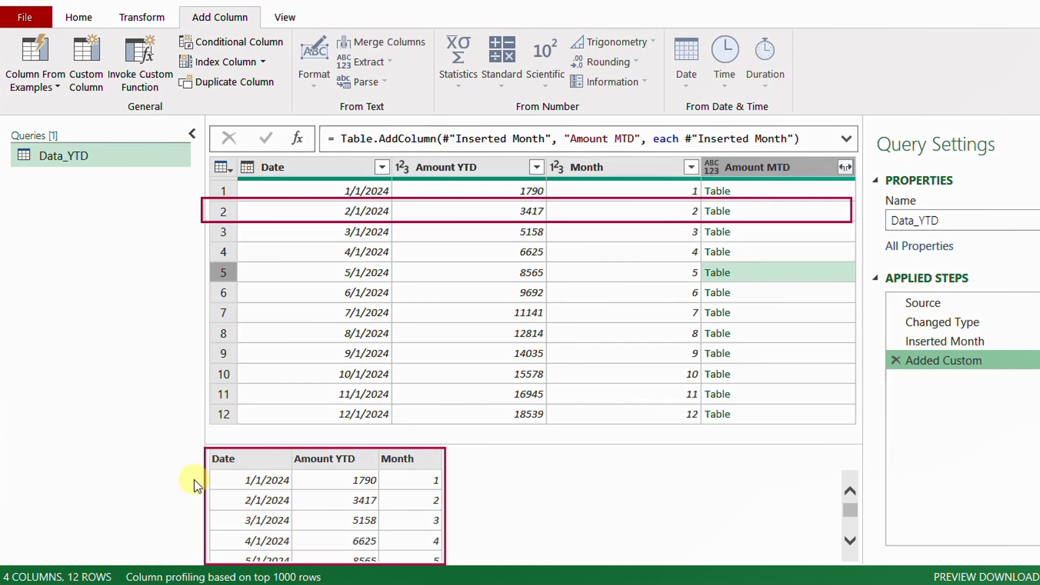
{"action": "left_click_drag", "start_coordinate": [195, 465], "coordinate": [472, 494]}
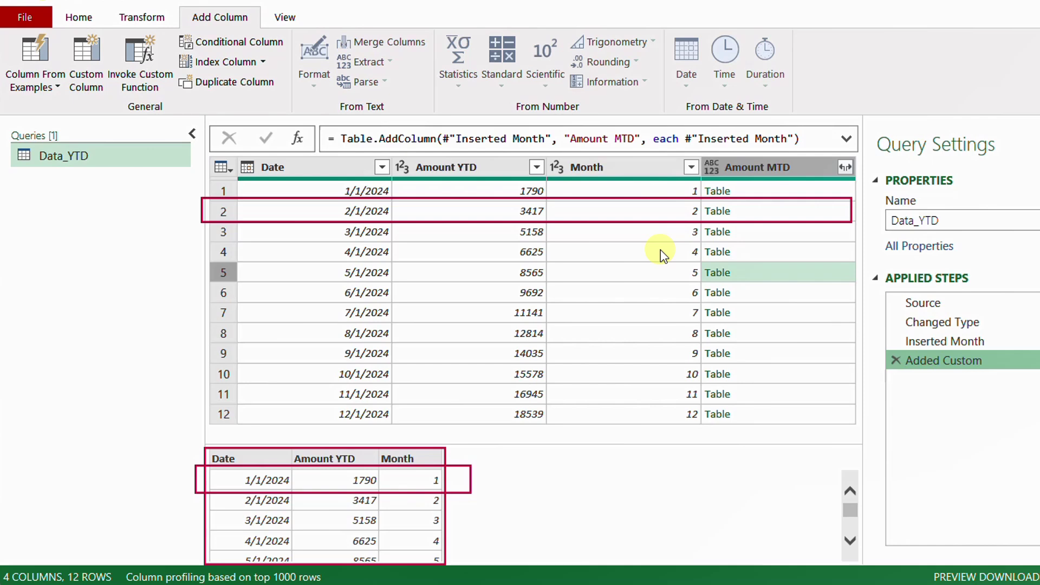
- Reopen the Amount MTD custom column and wrap its table reference in a row filter starting Table.SelectRows( #"Inserted Month",
{"action": "double_click", "coordinate": [928, 365]}
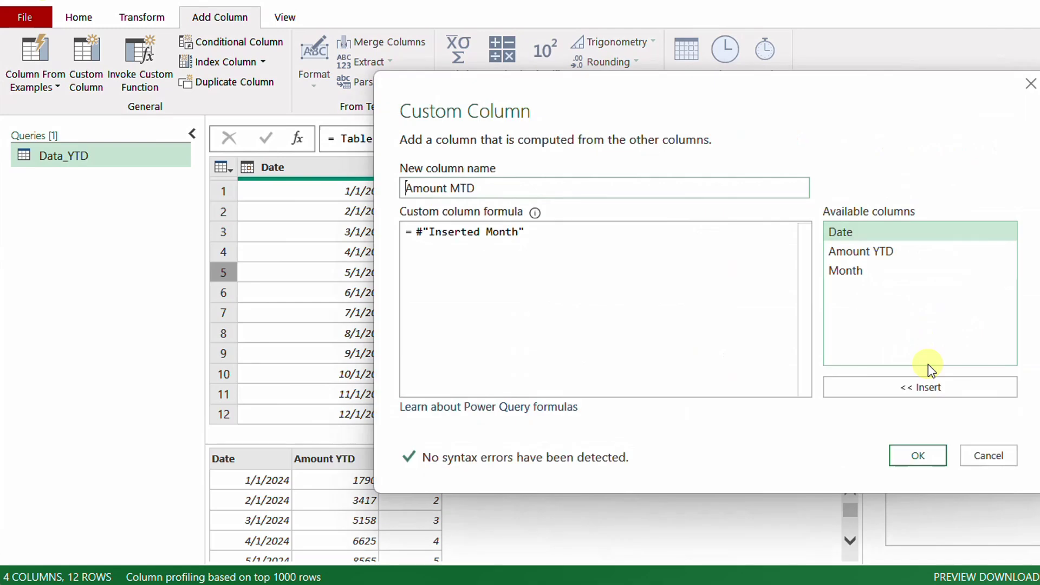
{"action": "left_click", "coordinate": [417, 232]}
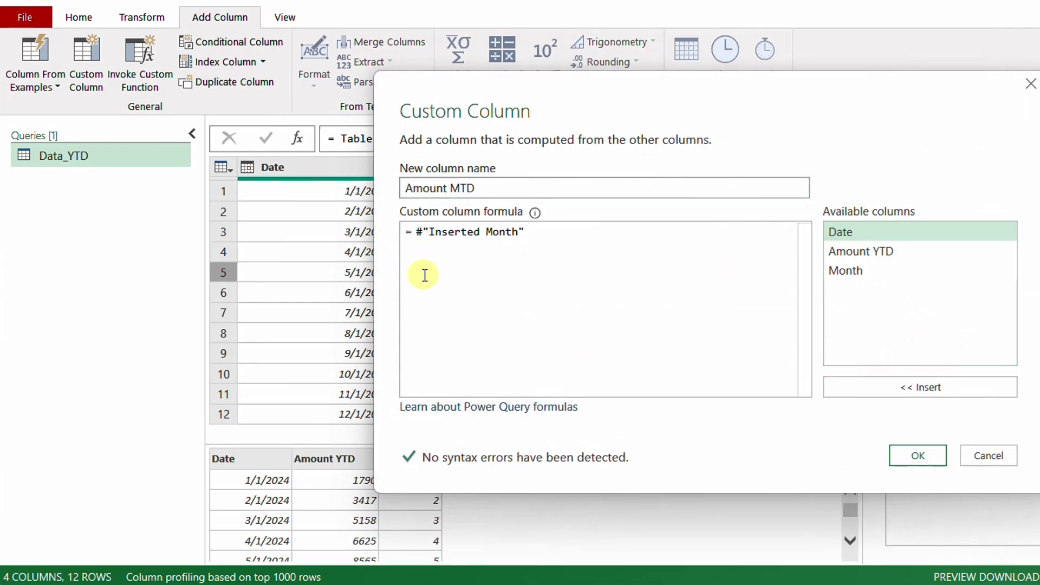
{"action": "key", "text": "Return"}
{"action": "key", "text": "Up"}
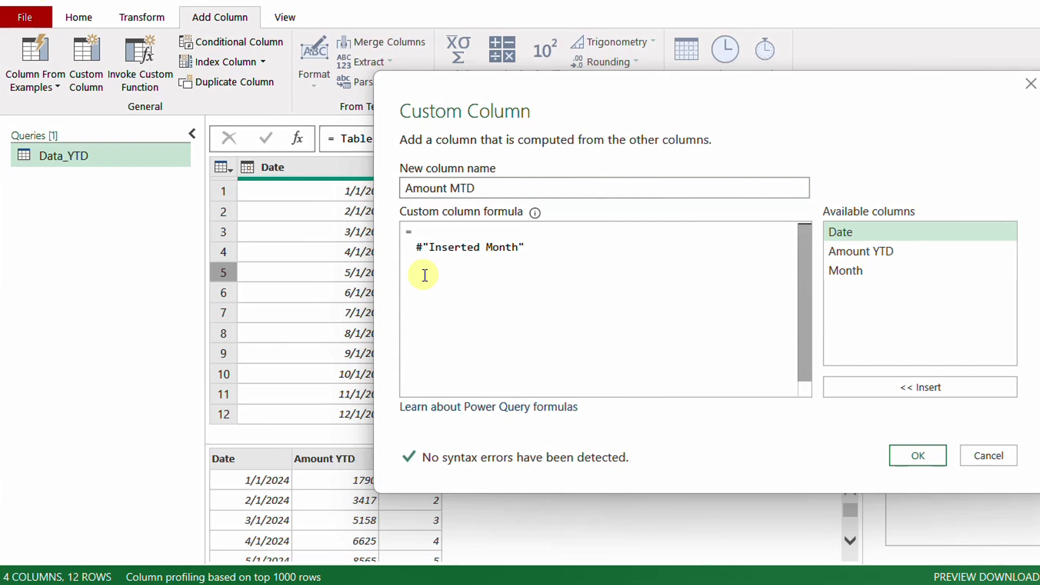
{"action": "key", "text": "ctrl+v"}
{"action": "type", "text": "("}
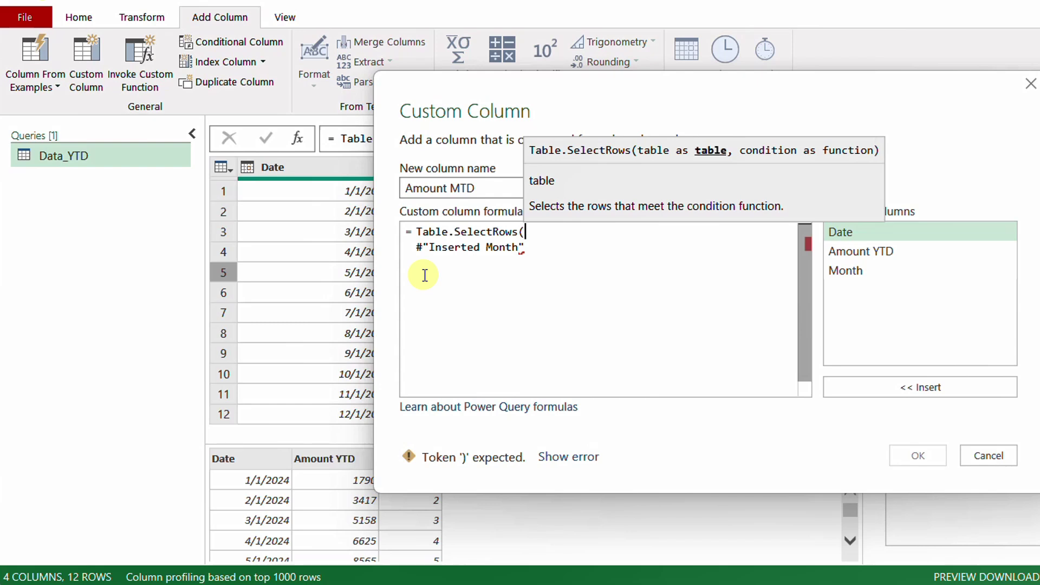
{"action": "key", "text": "Delete"}
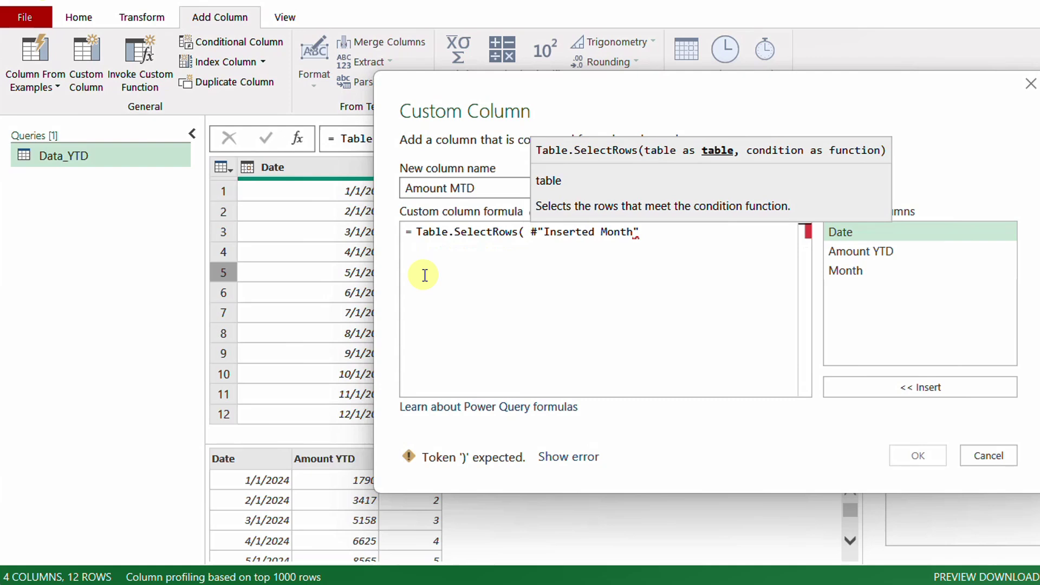
{"action": "left_click", "coordinate": [527, 232]}
{"action": "left_click", "coordinate": [672, 232]}
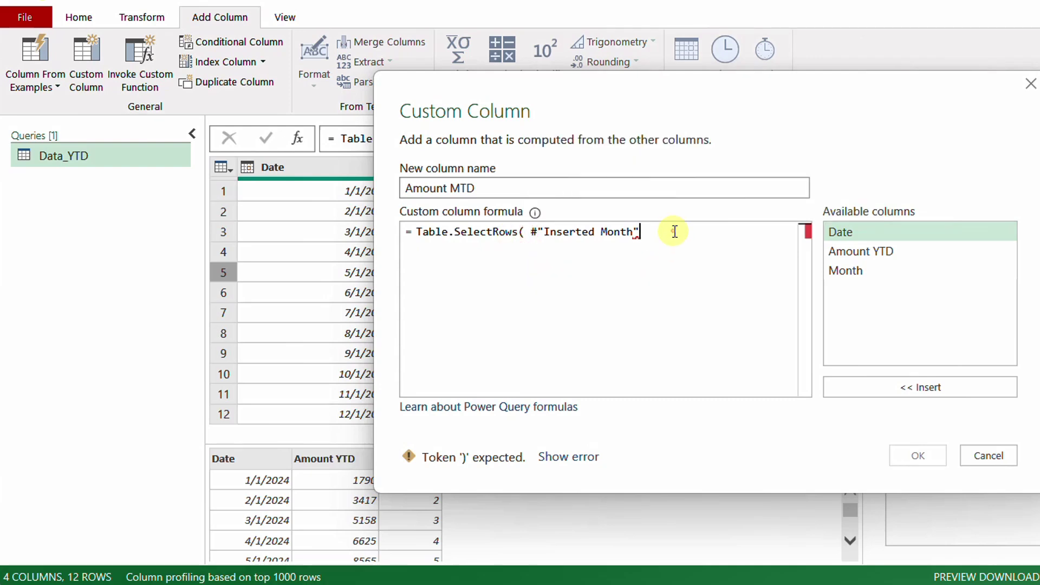
{"action": "type", "text": ","}
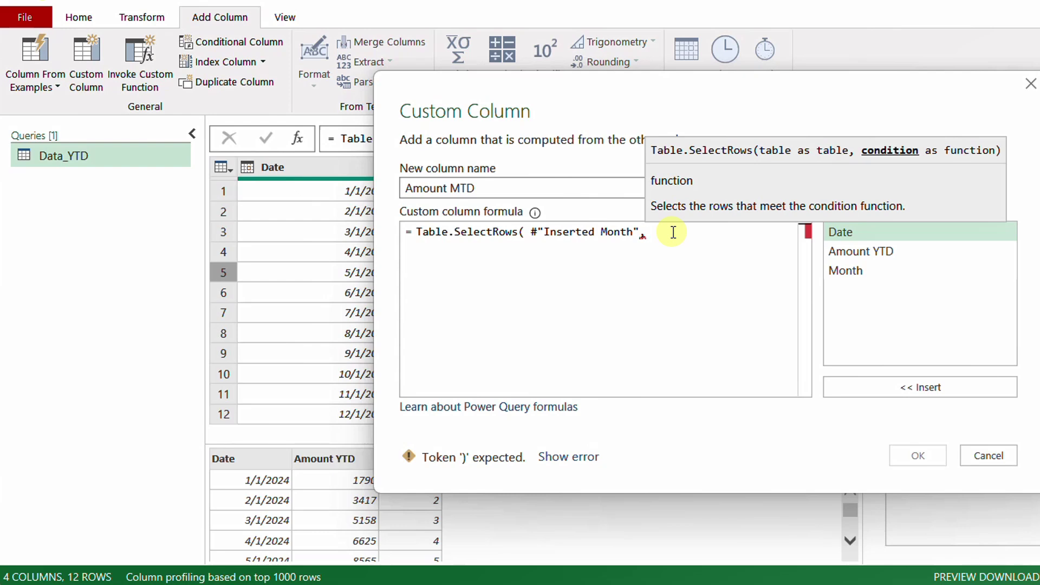
- Begin the row filter's condition in the Amount MTD formula as a function, (IT)=>IT[Month]
{"action": "type", "text": "("}
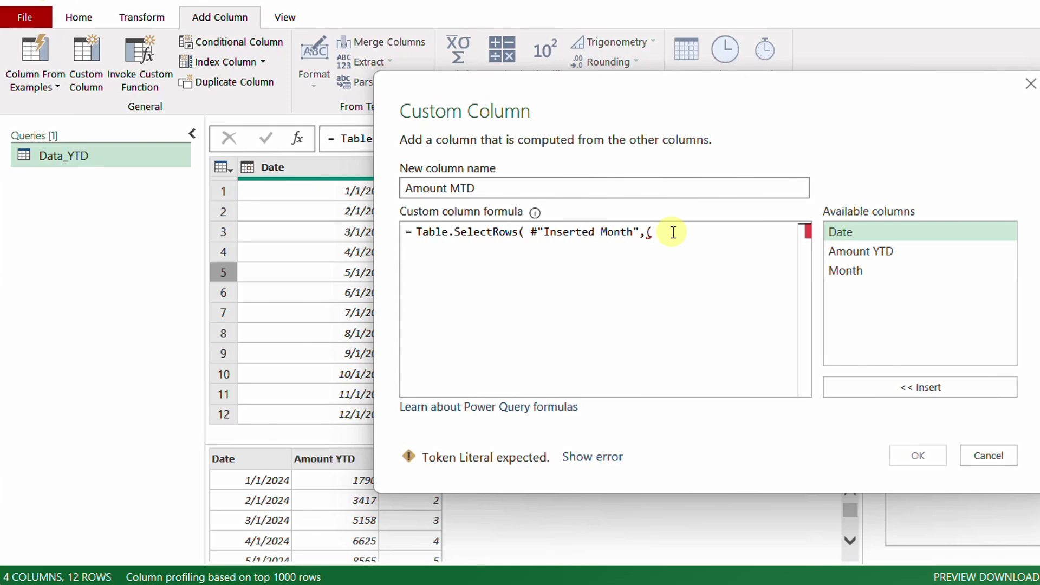
{"action": "type", "text": "IT"}
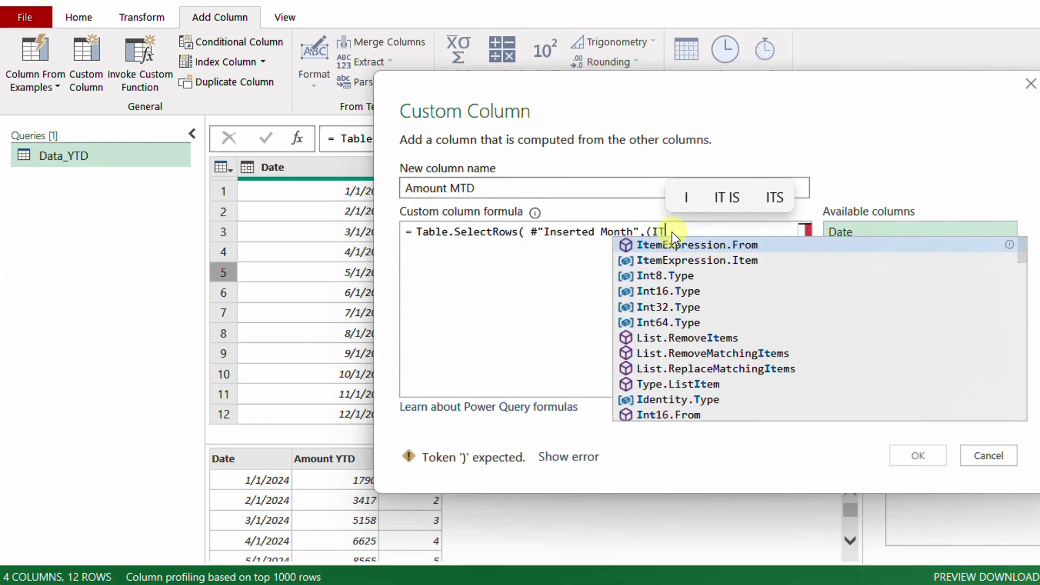
{"action": "type", "text": ")"}
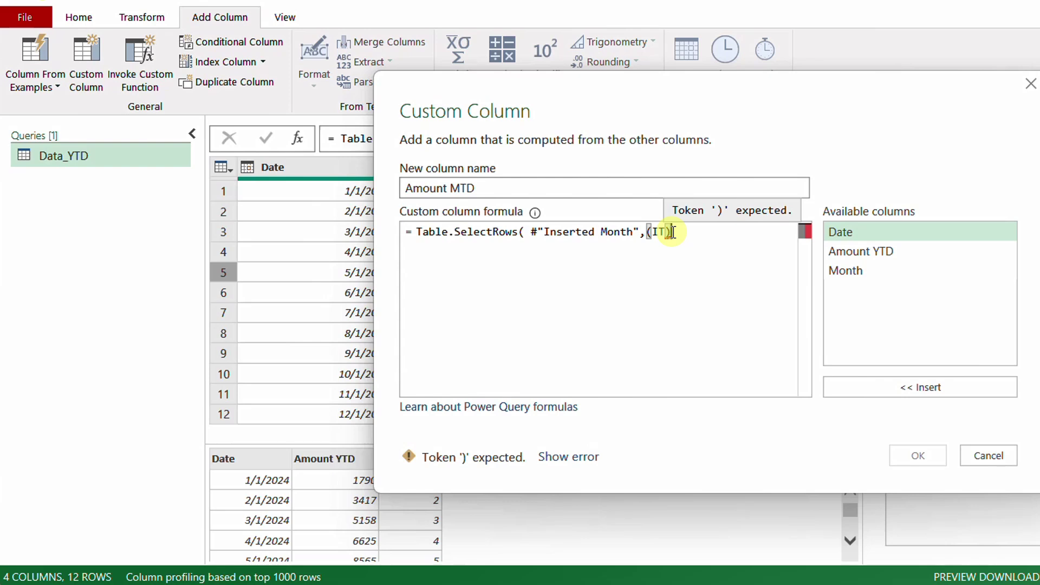
{"action": "type", "text": "=>"}
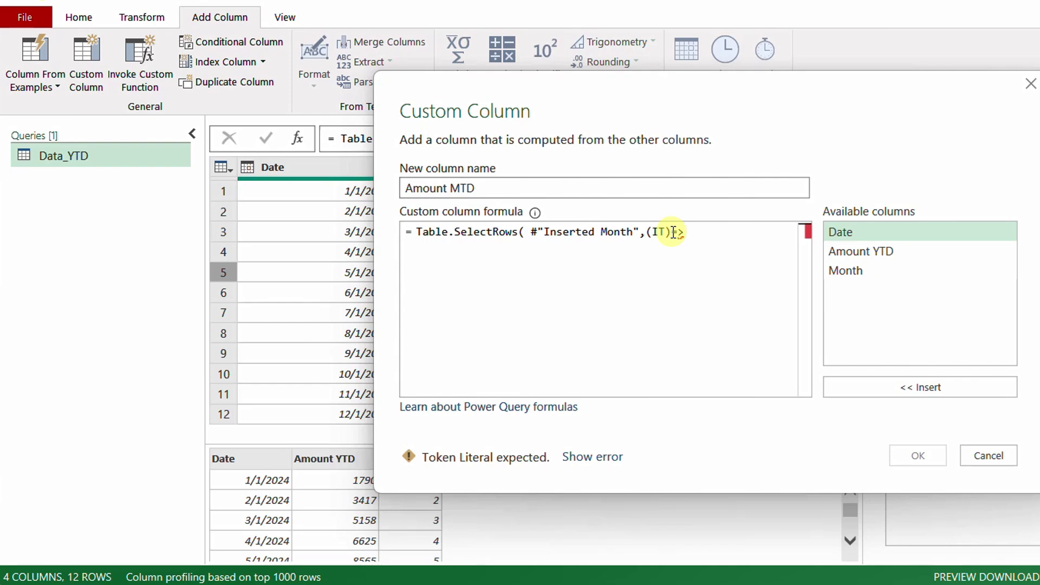
{"action": "type", "text": "IT"}
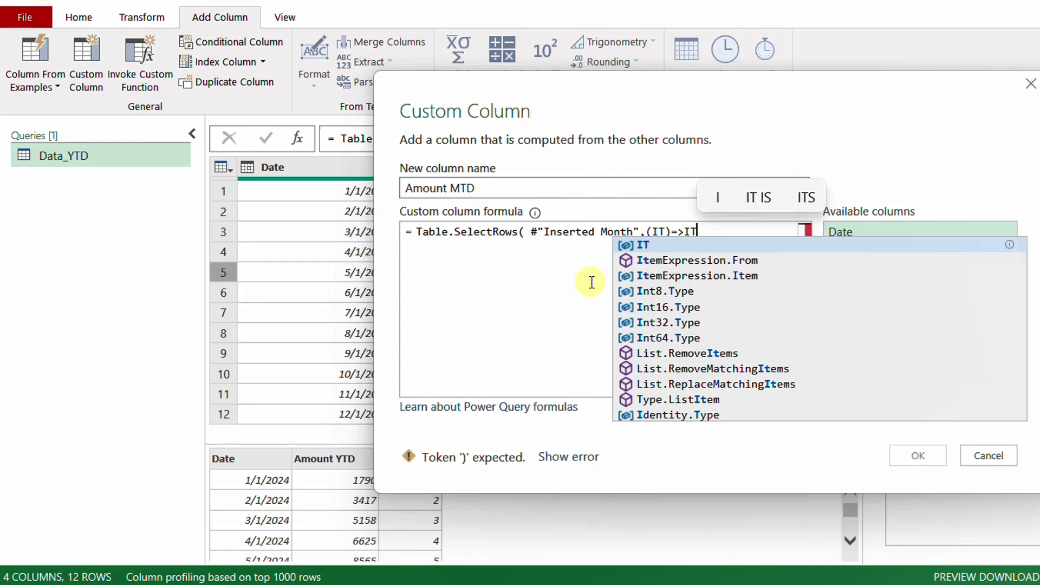
{"action": "key", "text": "Escape"}
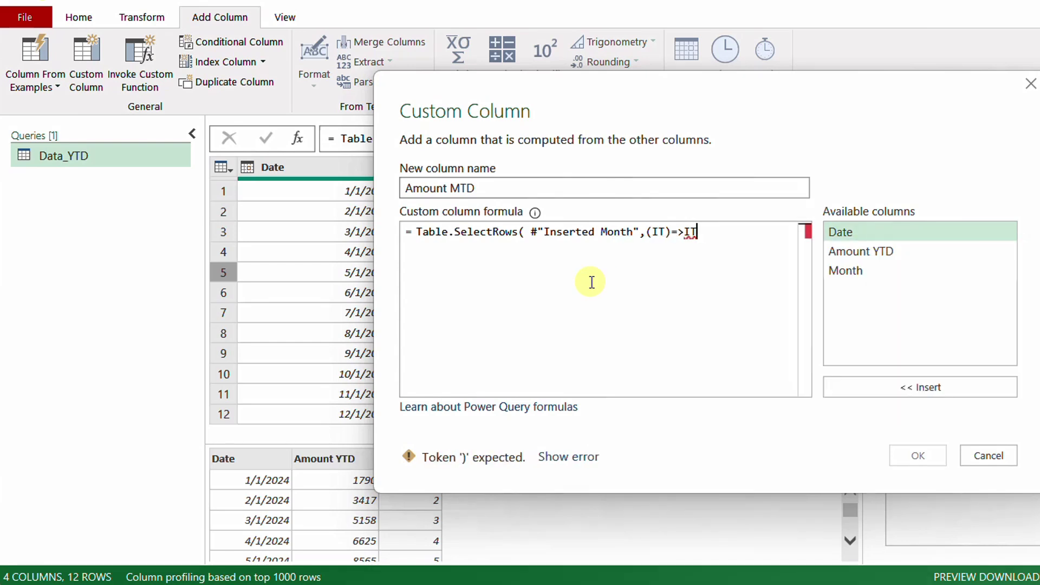
{"action": "type", "text": "[Month"}
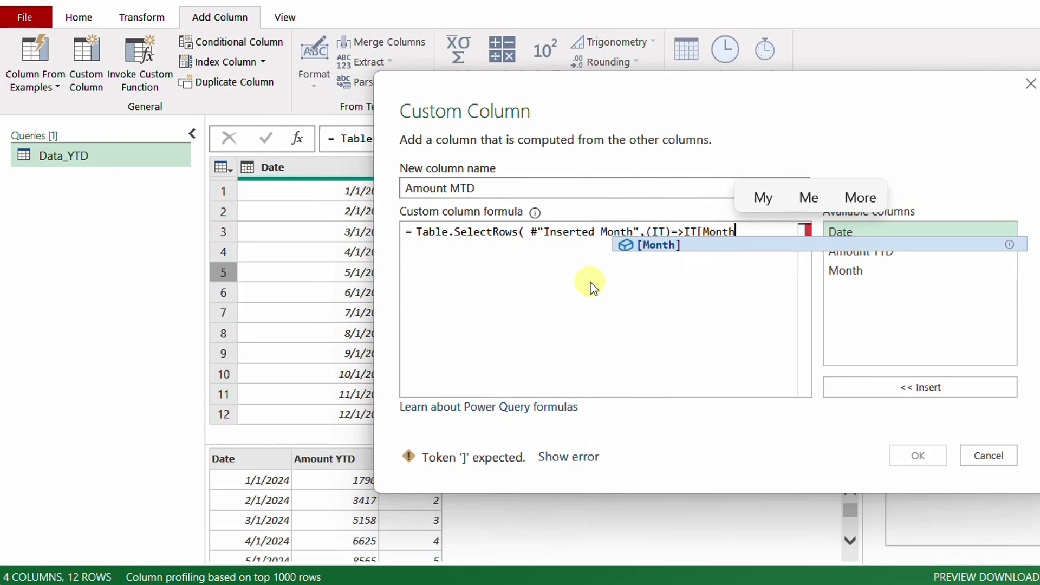
{"action": "type", "text": "]"}
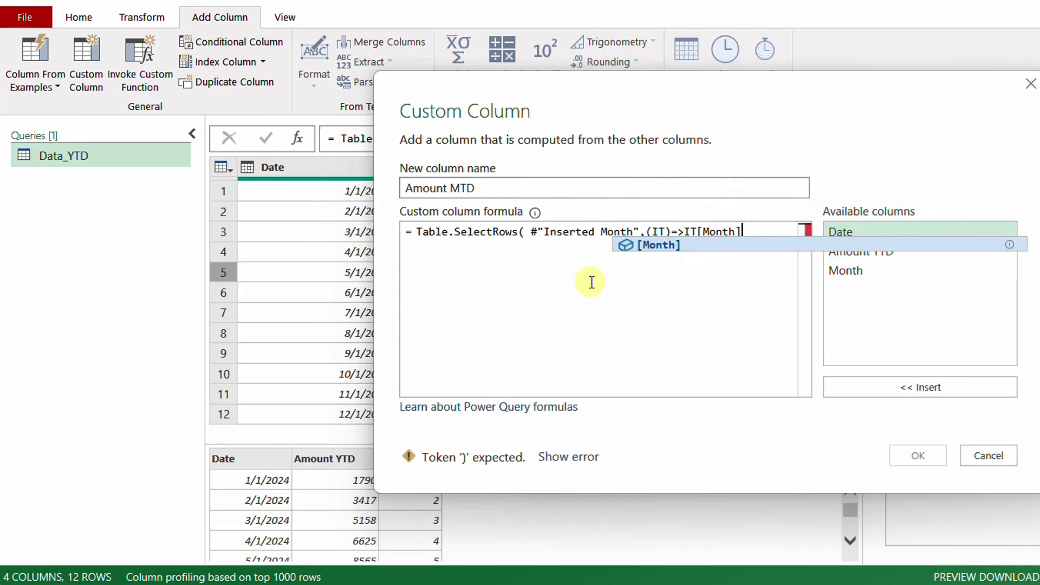
- Complete the condition by equating IT[Month] with the current row's [Month], close the formula's parenthesis and apply it
{"action": "type", "text": " ="}
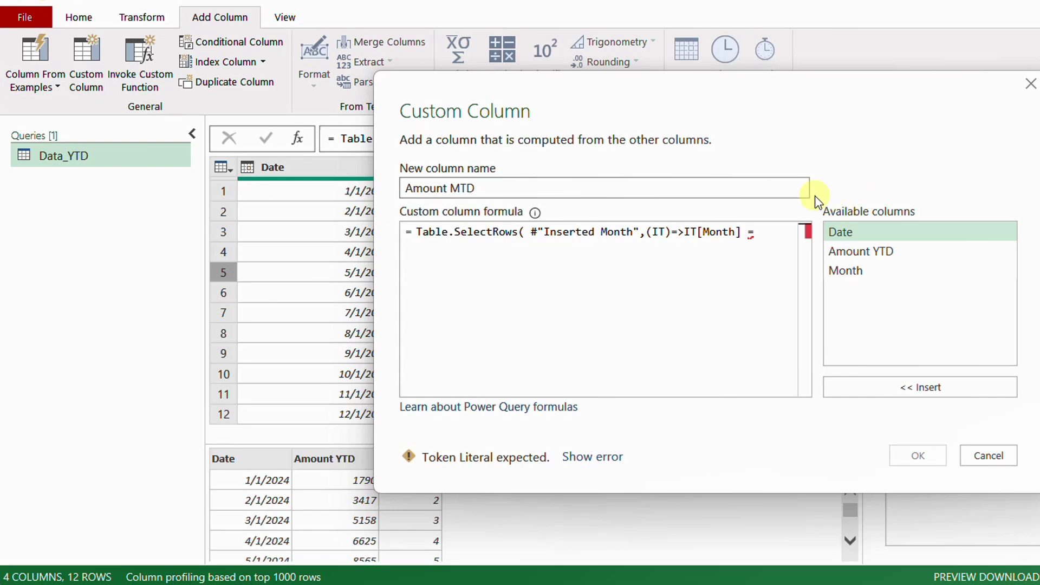
{"action": "mouse_move", "coordinate": [814, 196]}
{"action": "left_mouse_down"}
{"action": "mouse_move", "coordinate": [915, 316]}
{"action": "mouse_move", "coordinate": [954, 318]}
{"action": "left_mouse_up"}
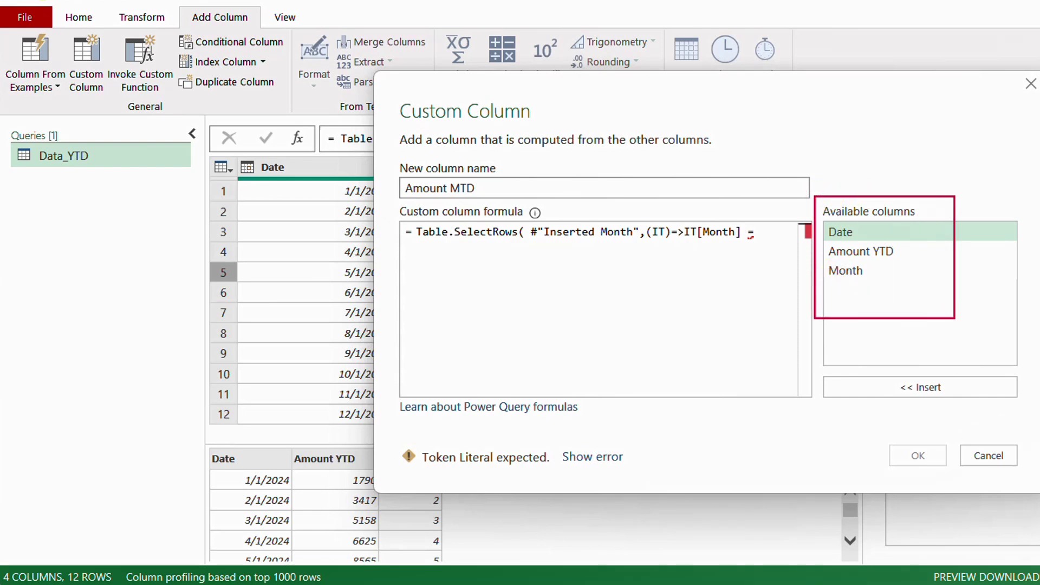
{"action": "left_click", "coordinate": [866, 270]}
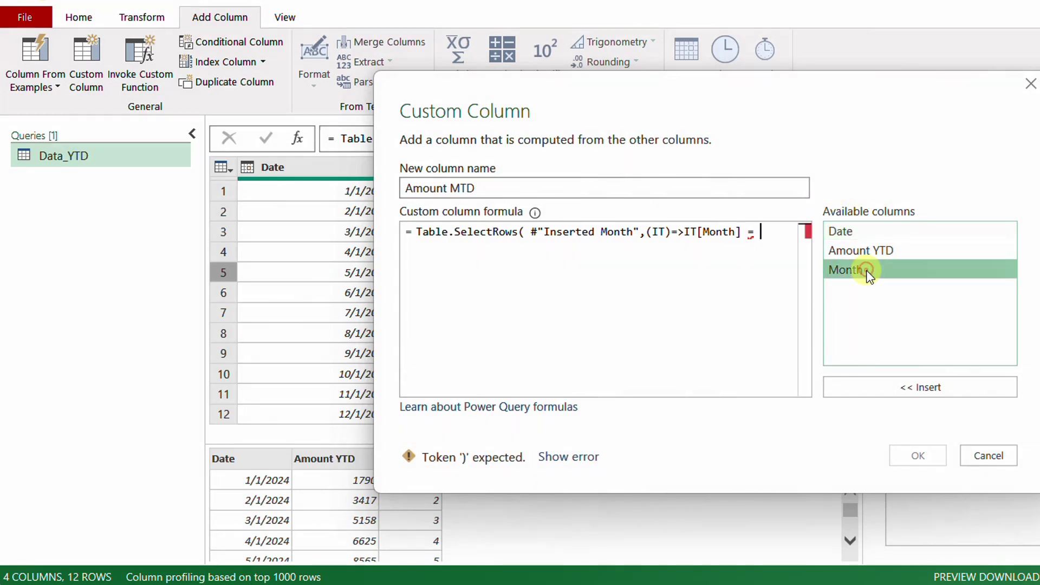
{"action": "double_click", "coordinate": [866, 271]}
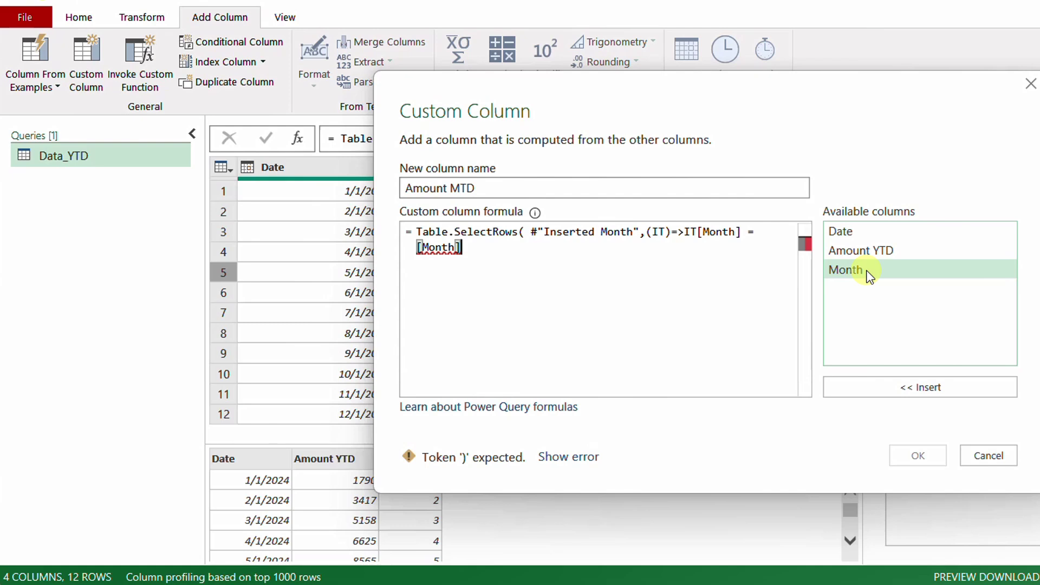
{"action": "type", "text": ")"}
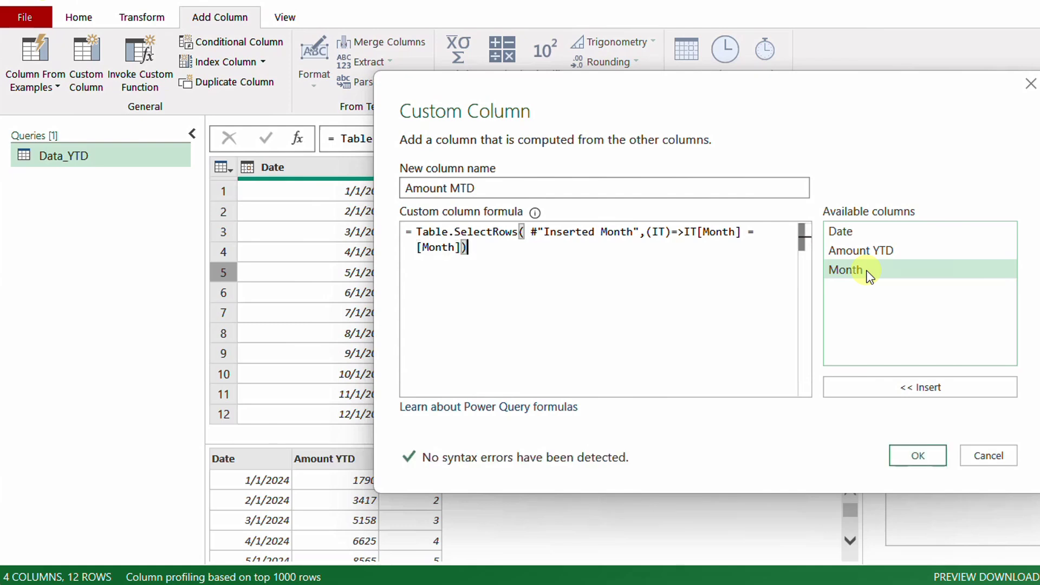
{"action": "left_click", "coordinate": [920, 454]}
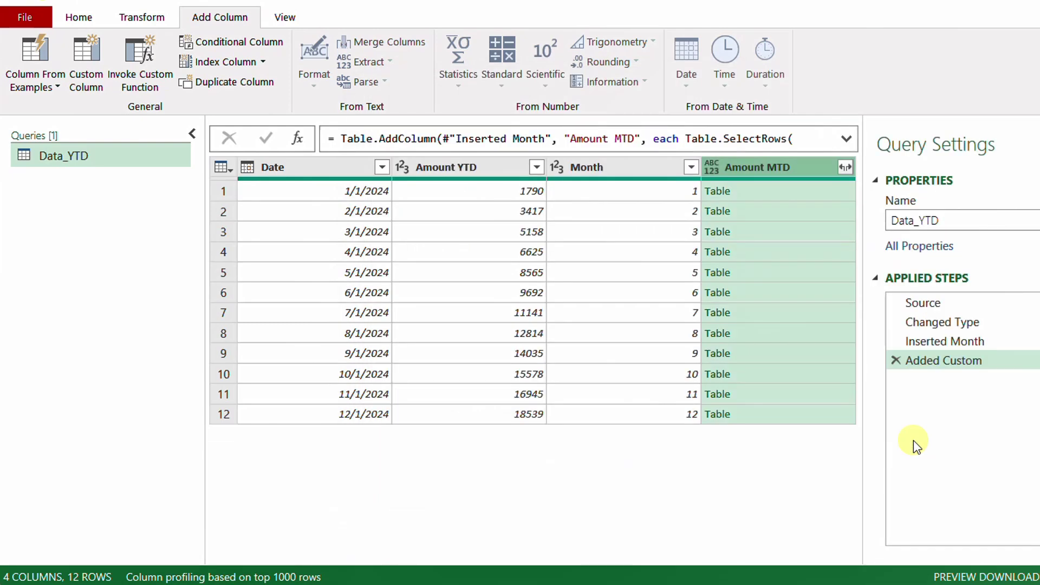
- Preview the nested tables in the January and February rows of Amount MTD and compare their amounts with Amount YTD
{"action": "left_click", "coordinate": [801, 190]}
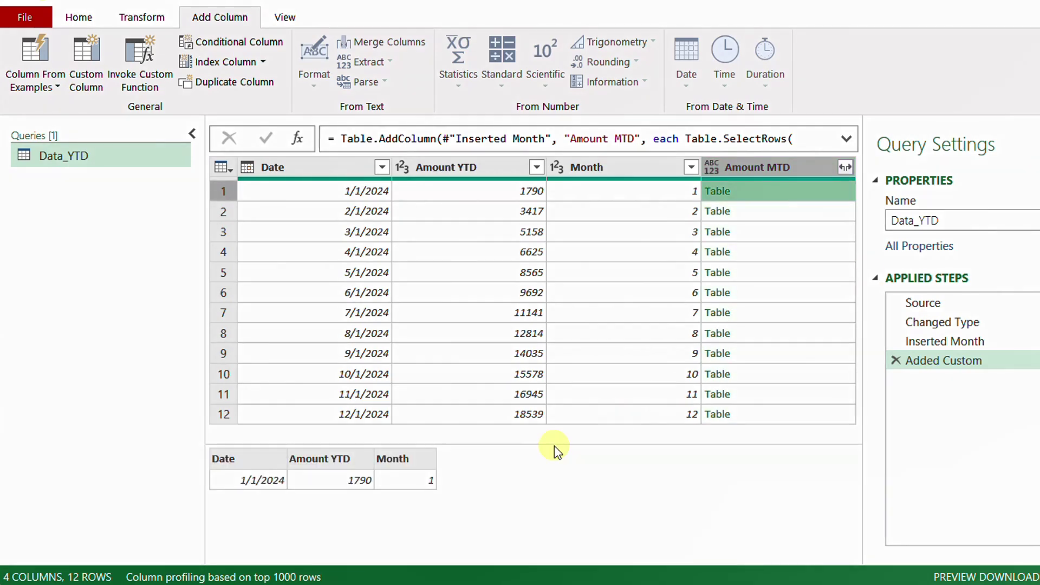
{"action": "mouse_move", "coordinate": [330, 465]}
{"action": "left_mouse_down"}
{"action": "mouse_move", "coordinate": [353, 492]}
{"action": "mouse_move", "coordinate": [388, 503]}
{"action": "left_mouse_up"}
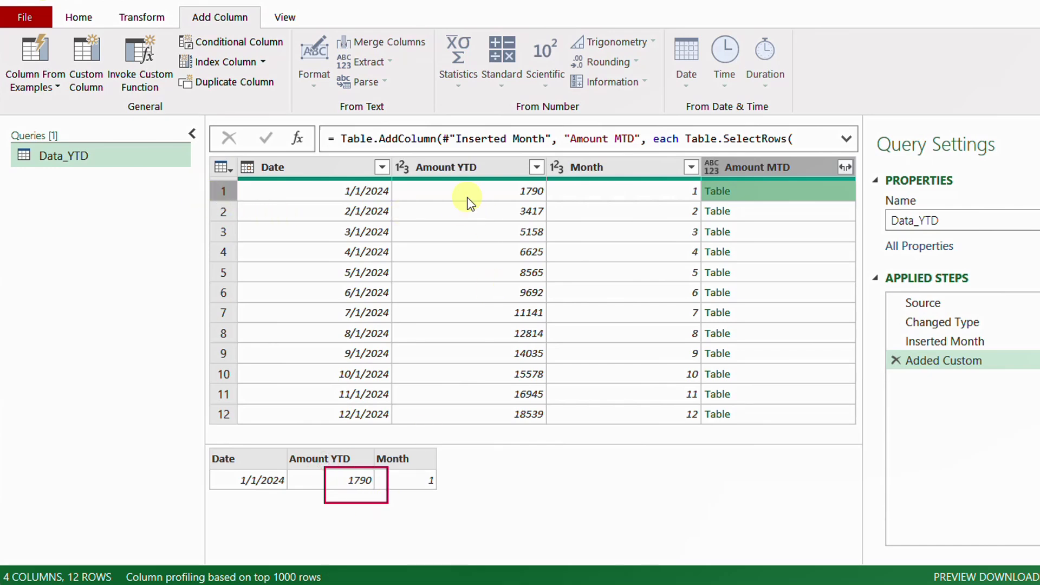
{"action": "left_click_drag", "start_coordinate": [461, 180], "coordinate": [576, 199]}
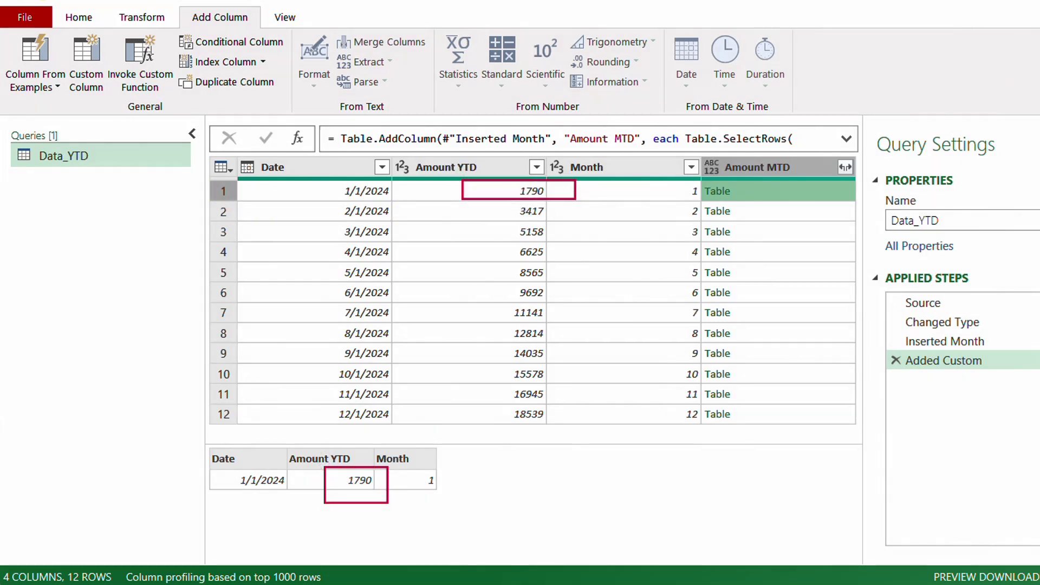
{"action": "left_click", "coordinate": [804, 211]}
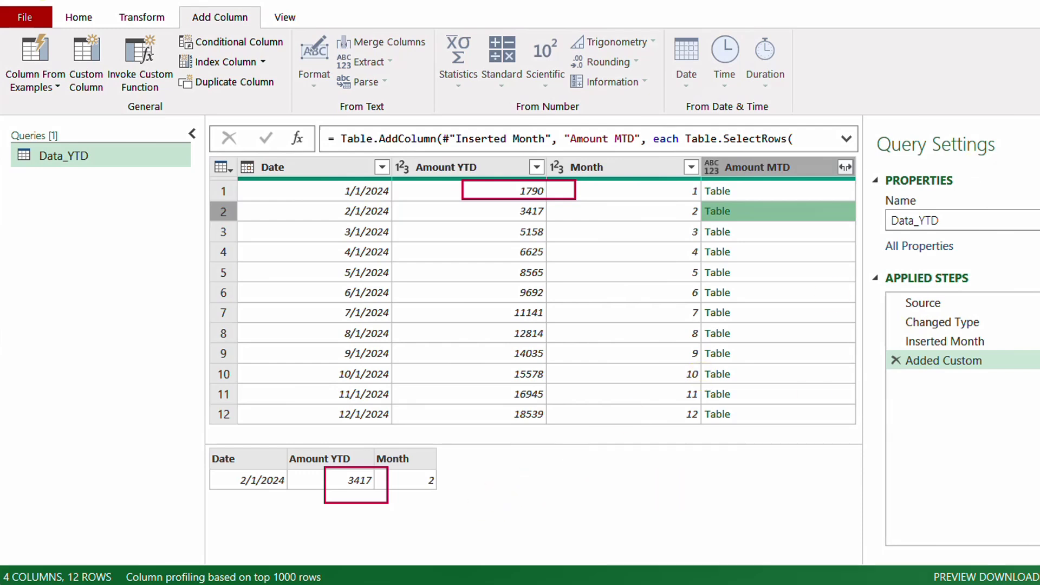
{"action": "mouse_move", "coordinate": [460, 200]}
{"action": "left_mouse_down"}
{"action": "mouse_move", "coordinate": [504, 221]}
{"action": "mouse_move", "coordinate": [588, 226]}
{"action": "left_mouse_up"}
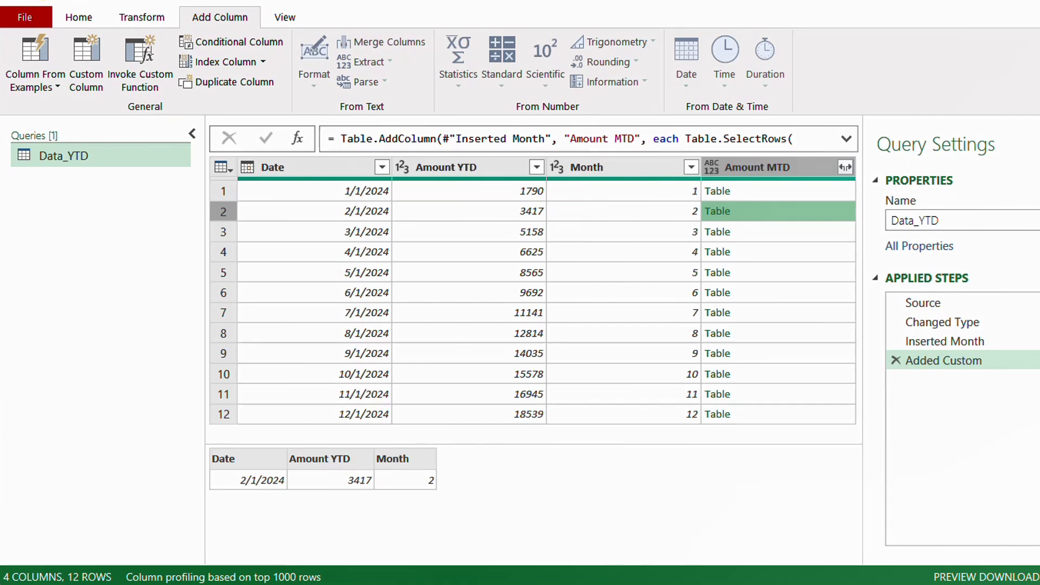
- Edit the Amount MTD formula so the condition matches the previous month, IT[Month] = [Month]-1, and apply it
{"action": "double_click", "coordinate": [940, 364]}
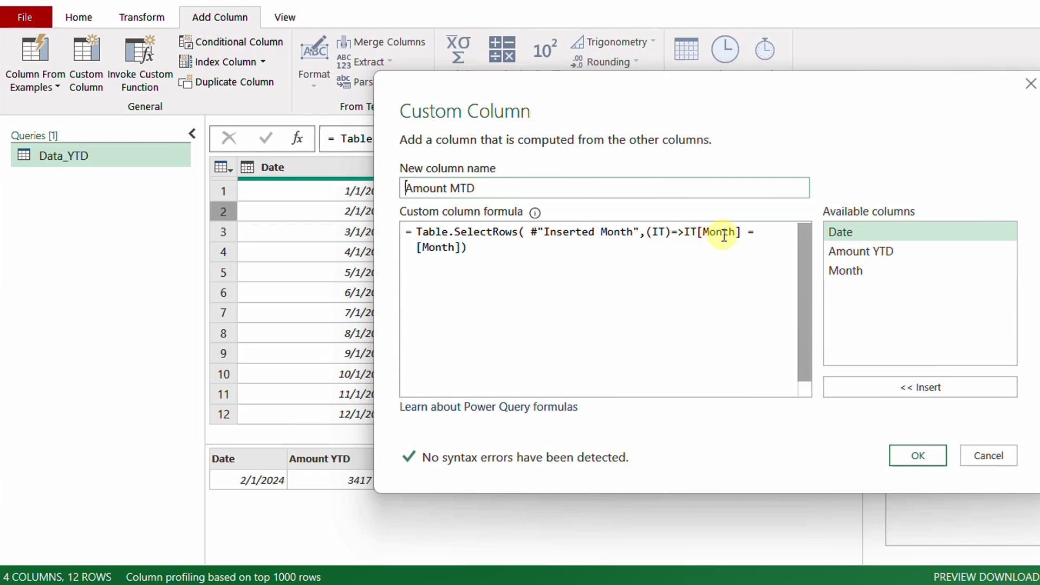
{"action": "left_click", "coordinate": [461, 250]}
{"action": "type", "text": "-1"}
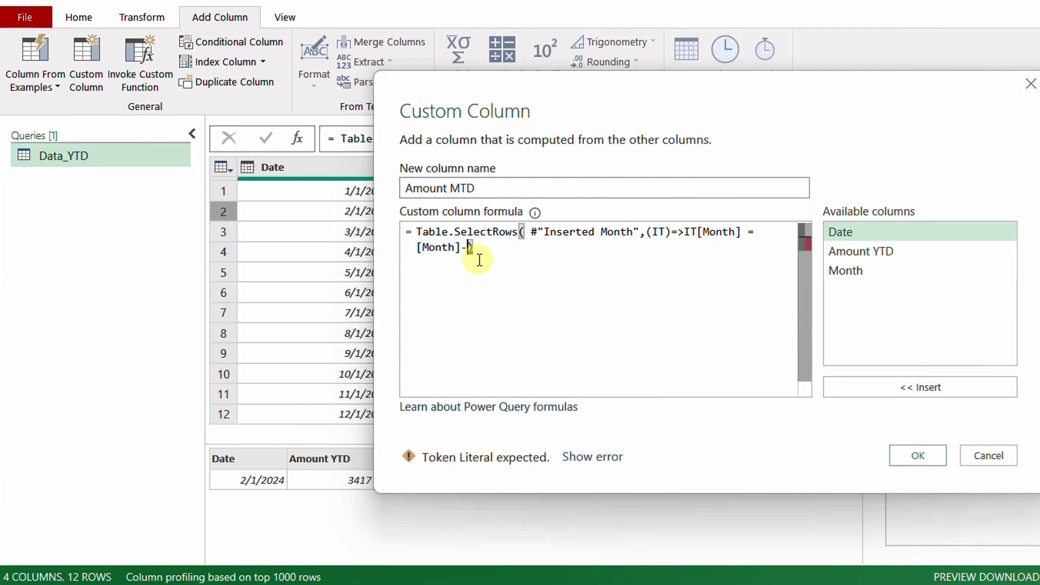
{"action": "left_click", "coordinate": [927, 455]}
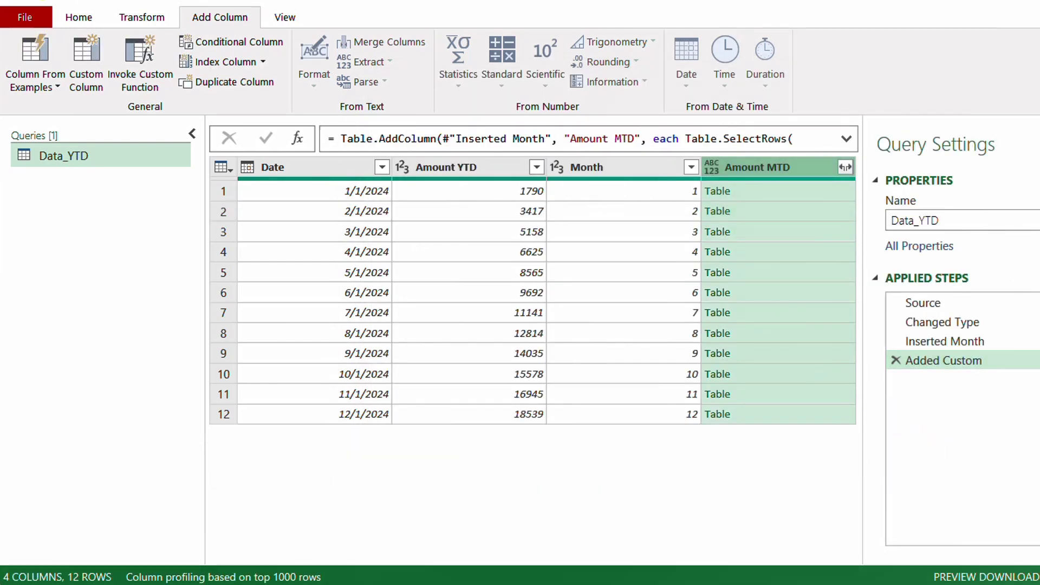
- Preview the nested tables in the first six rows of Amount MTD and compare February's current amount with its previous-month amount
{"action": "left_click", "coordinate": [794, 194]}
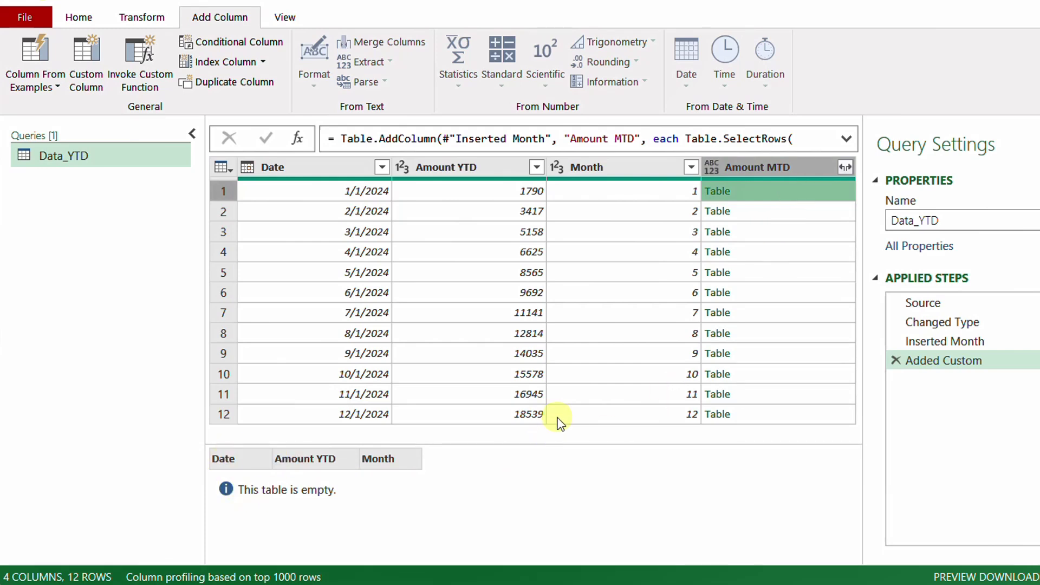
{"action": "left_click", "coordinate": [812, 210]}
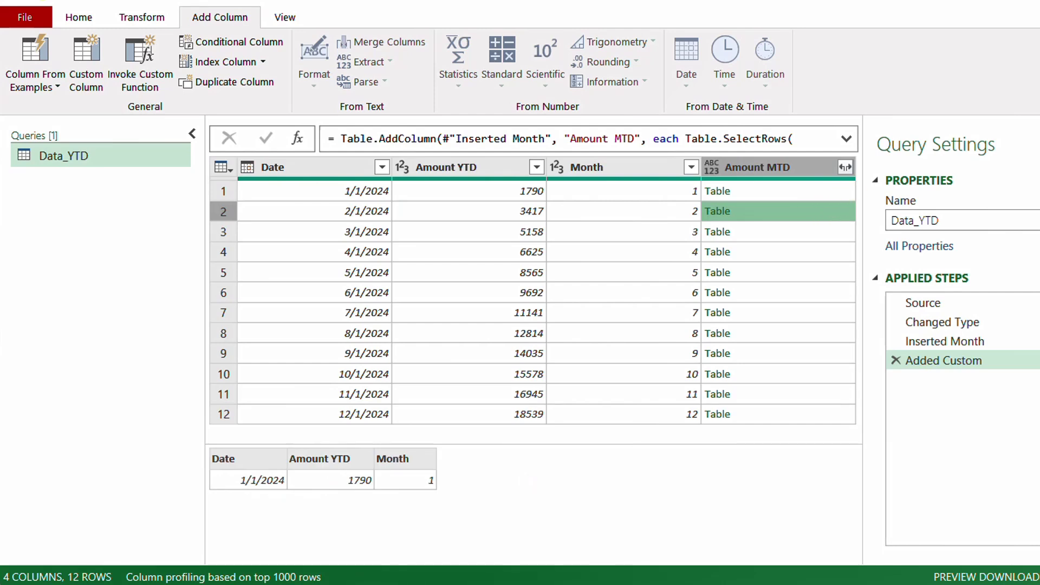
{"action": "left_click_drag", "start_coordinate": [304, 464], "coordinate": [386, 492]}
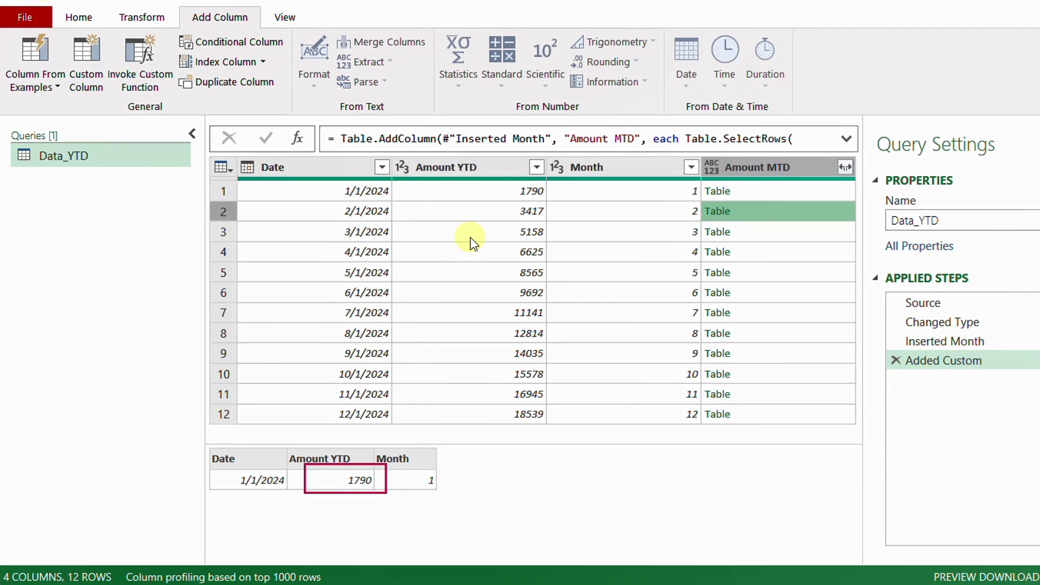
{"action": "left_click_drag", "start_coordinate": [463, 196], "coordinate": [555, 224]}
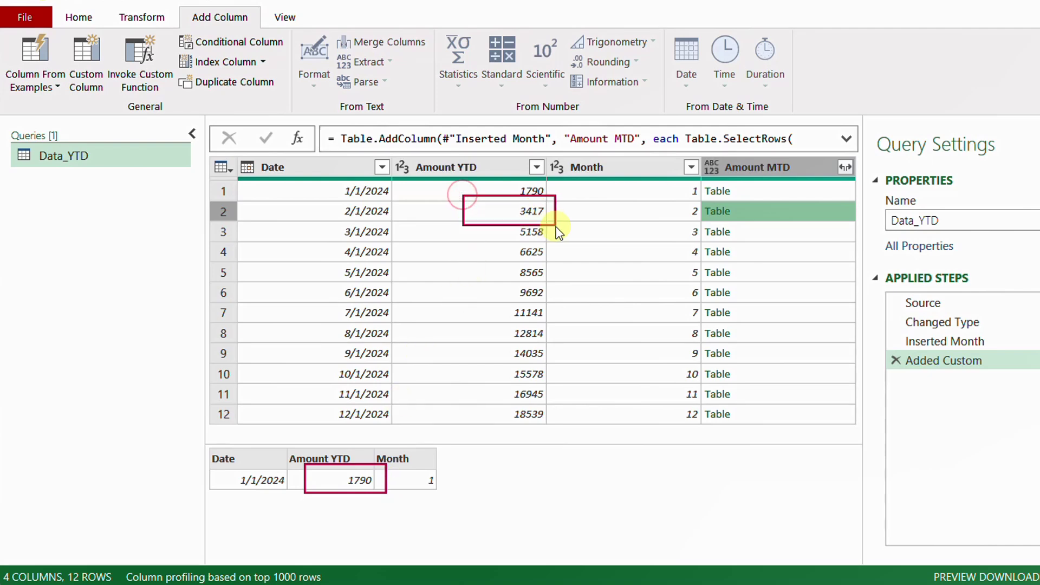
{"action": "left_click", "coordinate": [794, 230]}
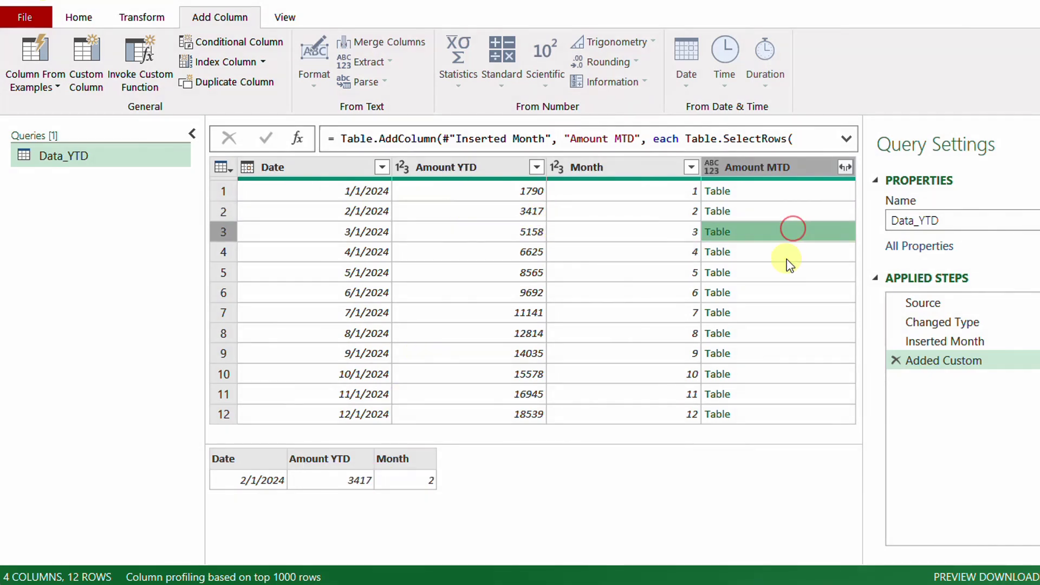
{"action": "left_click", "coordinate": [790, 253]}
{"action": "left_click", "coordinate": [791, 272]}
{"action": "left_click", "coordinate": [792, 292]}
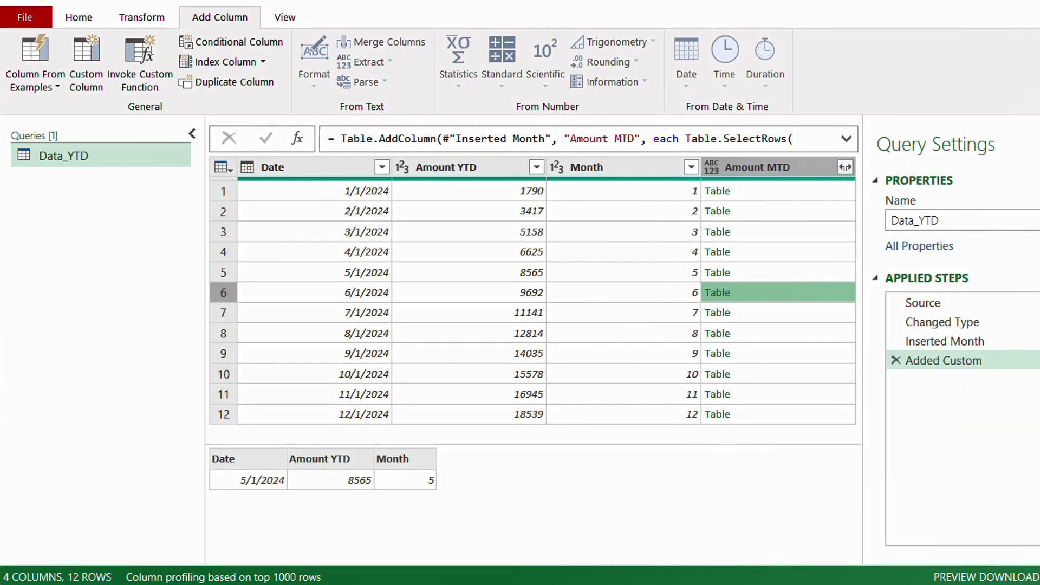
{"action": "left_click_drag", "start_coordinate": [309, 472], "coordinate": [376, 492]}
- Split the Amount MTD formula across lines, append [Amount YTD] after the Table.SelectRows closing parenthesis and apply it
{"action": "double_click", "coordinate": [992, 359]}
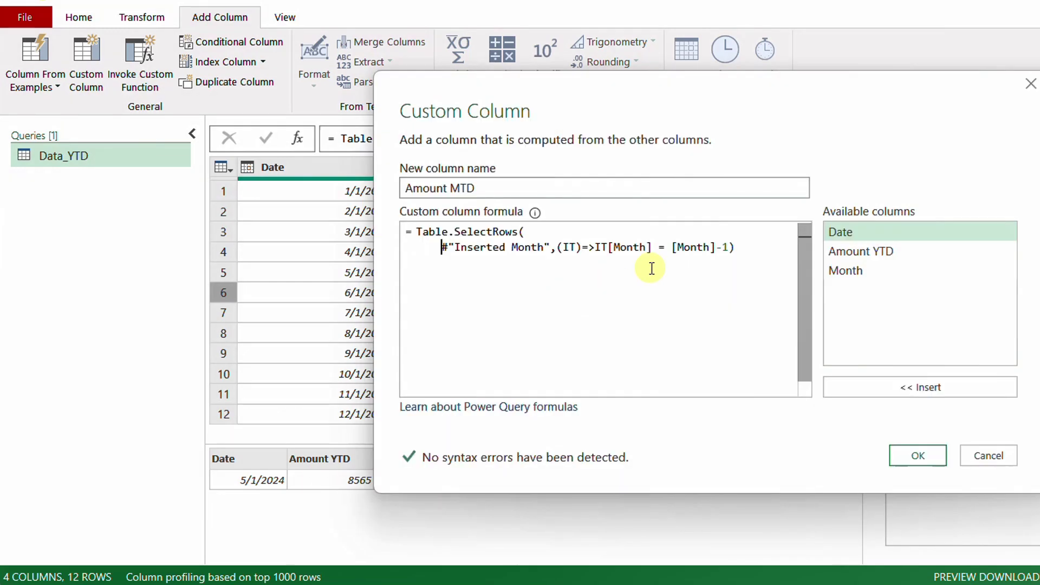
{"action": "left_click", "coordinate": [726, 248]}
{"action": "key", "text": "Return"}
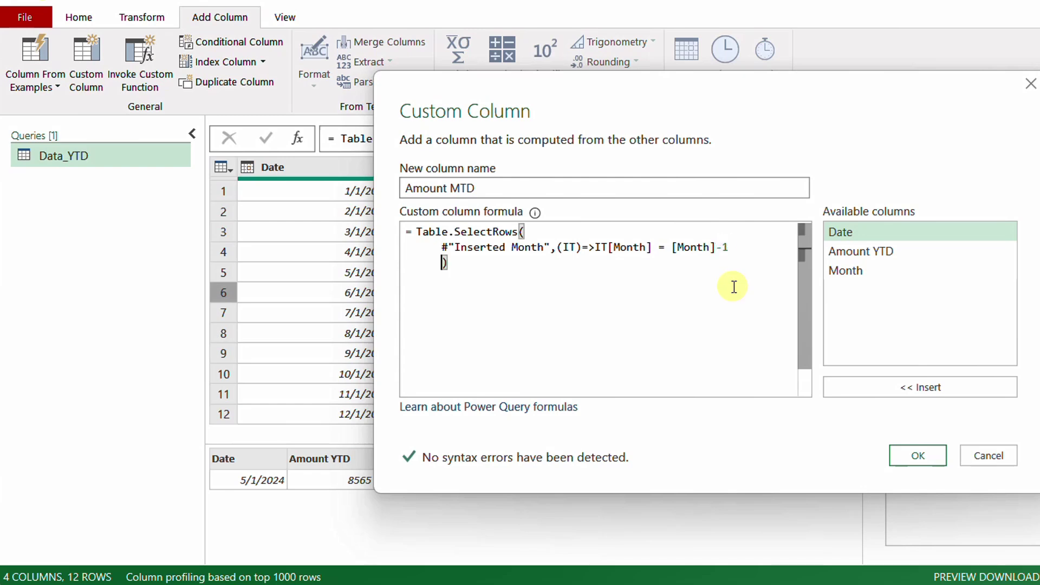
{"action": "left_click", "coordinate": [523, 268]}
{"action": "double_click", "coordinate": [858, 254]}
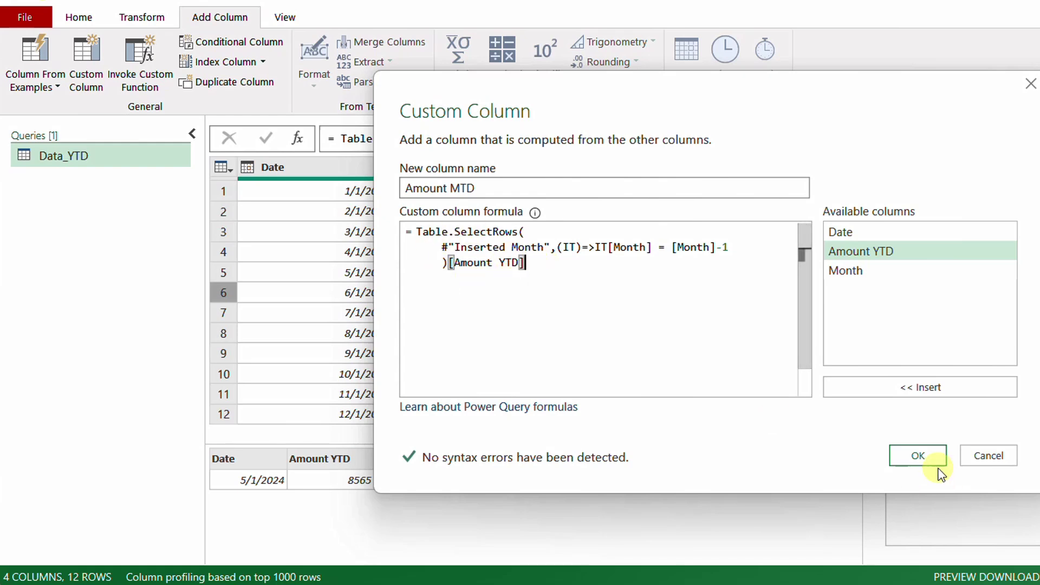
{"action": "left_click", "coordinate": [921, 459]}
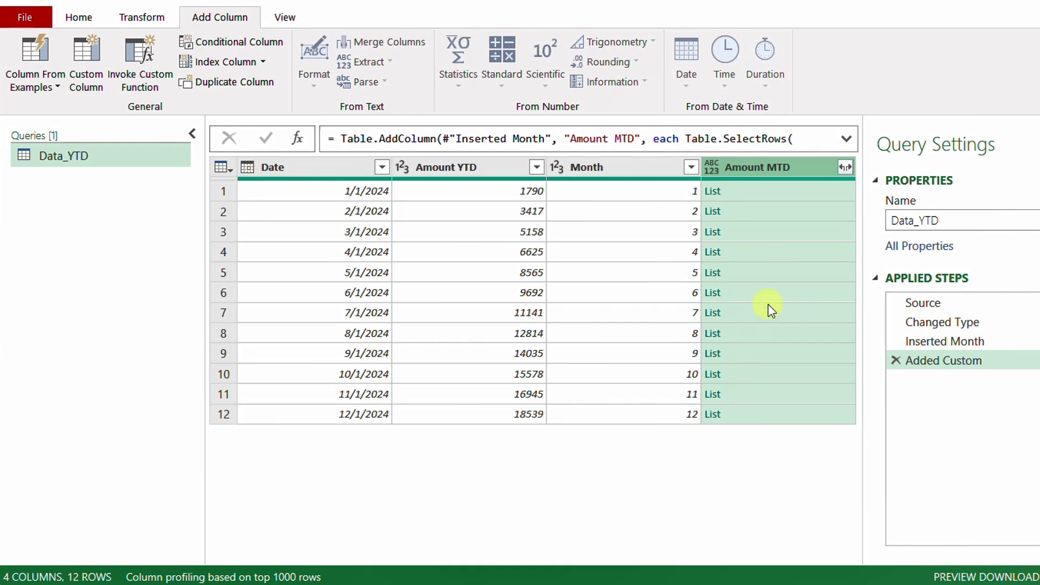
- Preview the nested lists in the January, February and March rows of Amount MTD
{"action": "left_click", "coordinate": [790, 198]}
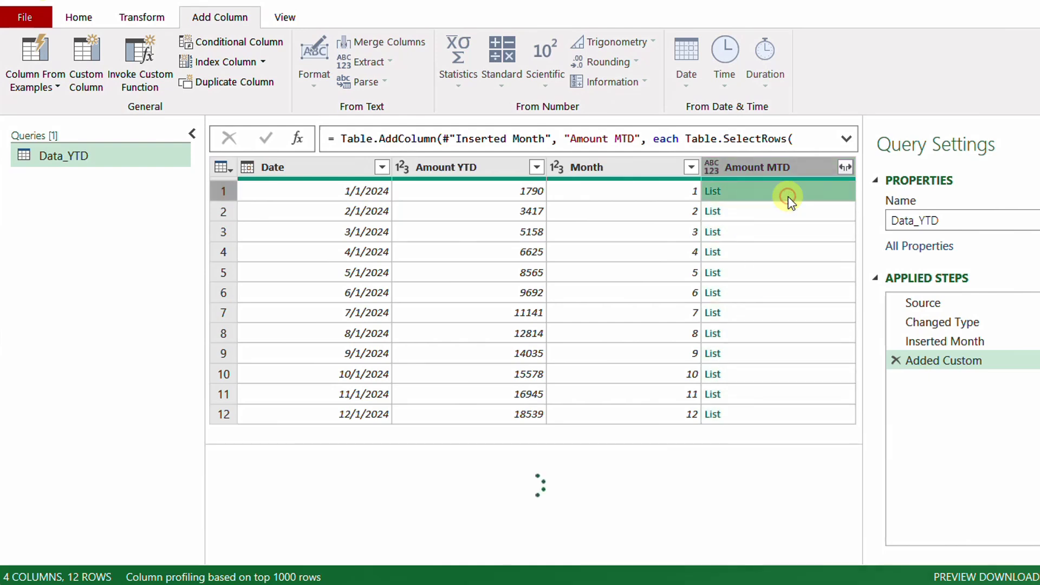
{"action": "left_click", "coordinate": [791, 211]}
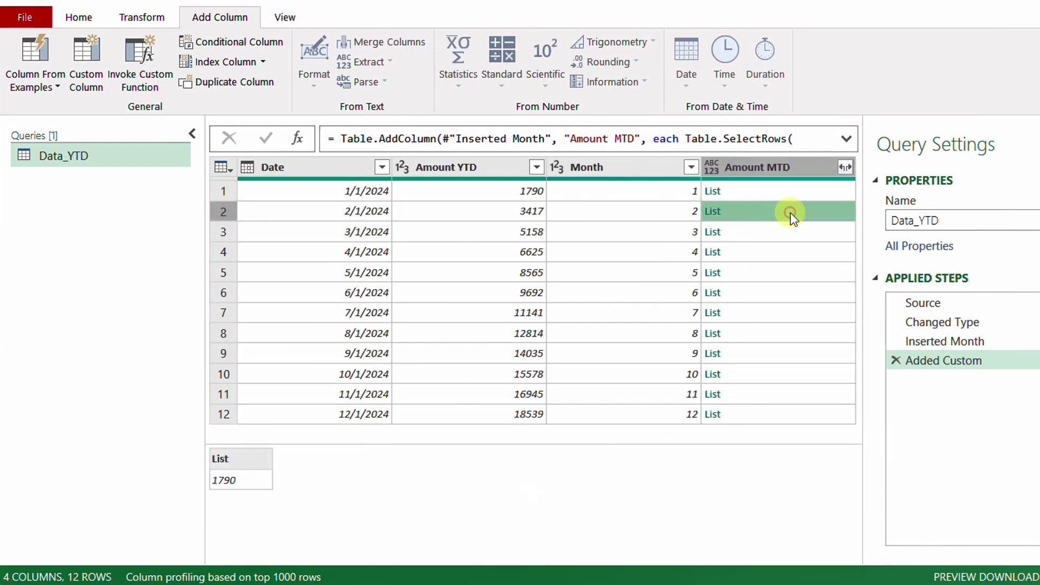
{"action": "left_click", "coordinate": [789, 236]}
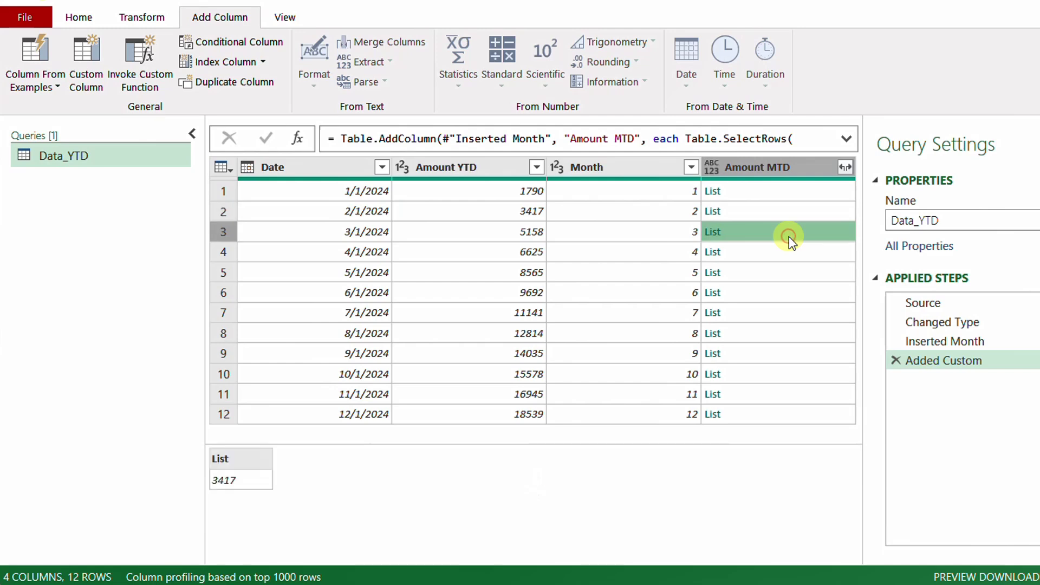
- Preview the nested lists in the April, May and January rows of Amount MTD
{"action": "left_click", "coordinate": [789, 252]}
{"action": "left_click", "coordinate": [786, 271]}
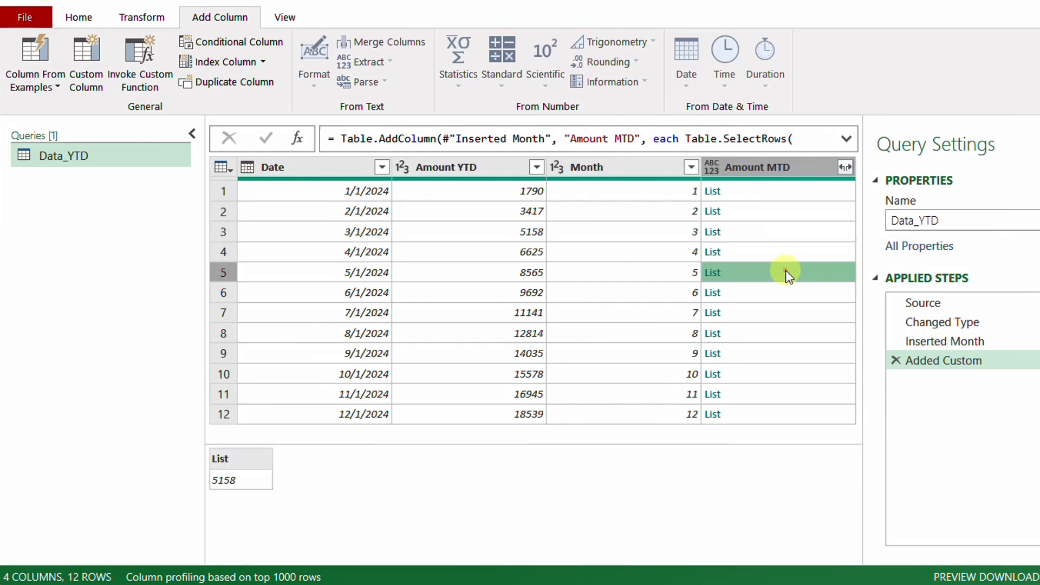
{"action": "left_click", "coordinate": [795, 188]}
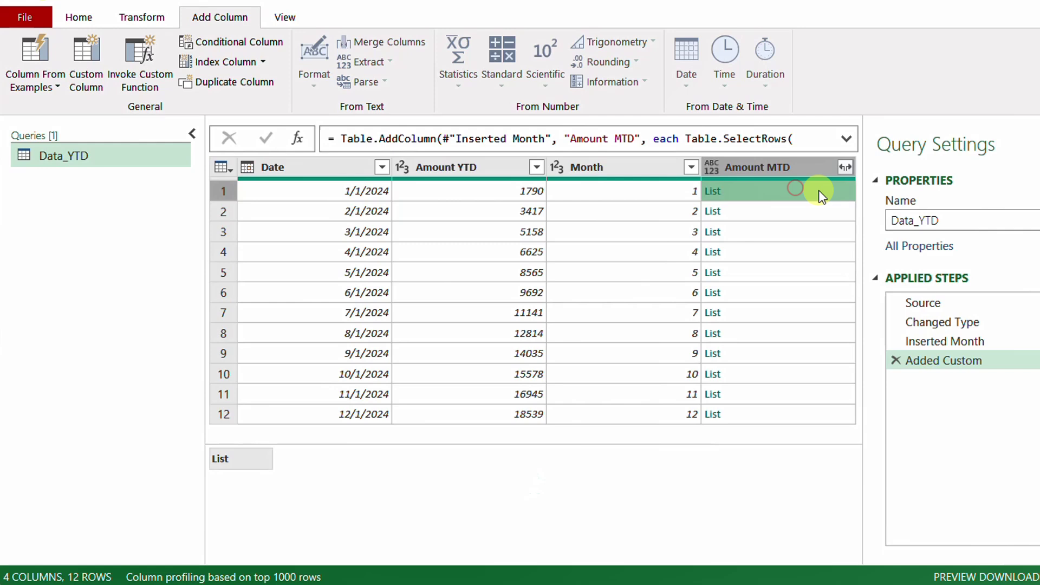
- Append {0} after [Amount YTD] in the Amount MTD formula to extract the first list item, and apply it
{"action": "left_click", "coordinate": [981, 361]}
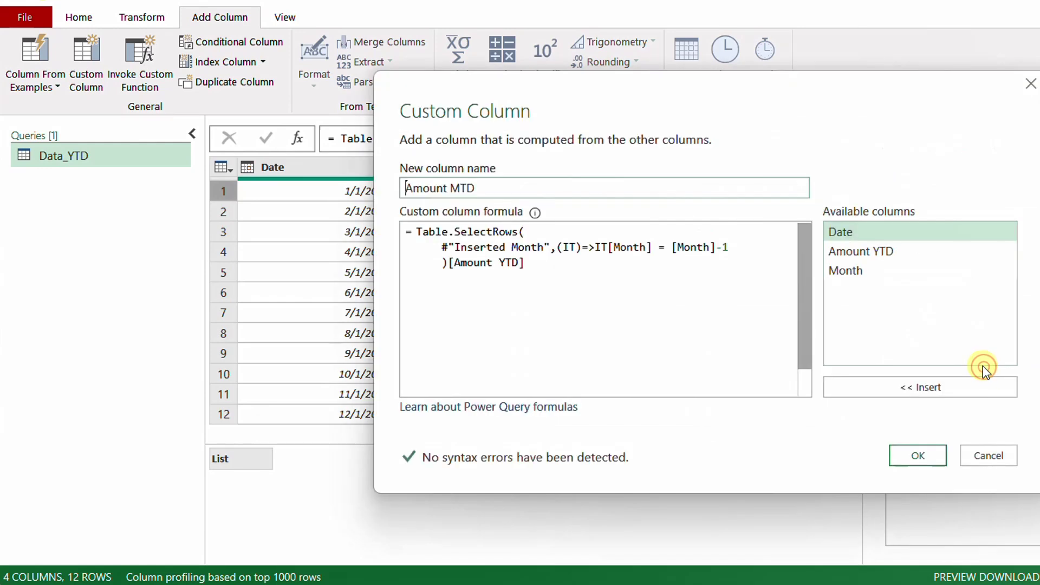
{"action": "left_click", "coordinate": [575, 269]}
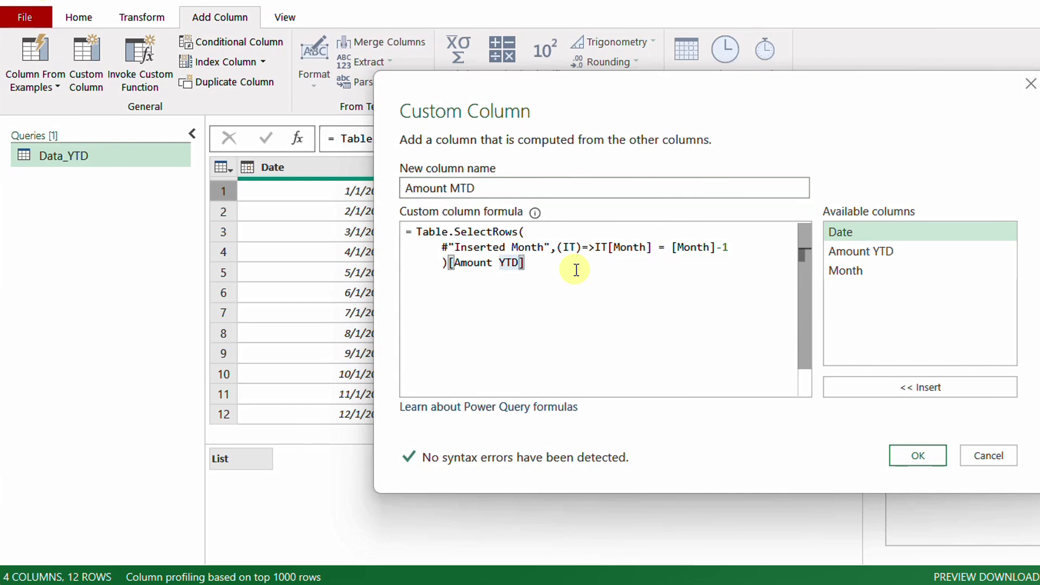
{"action": "type", "text": "{"}
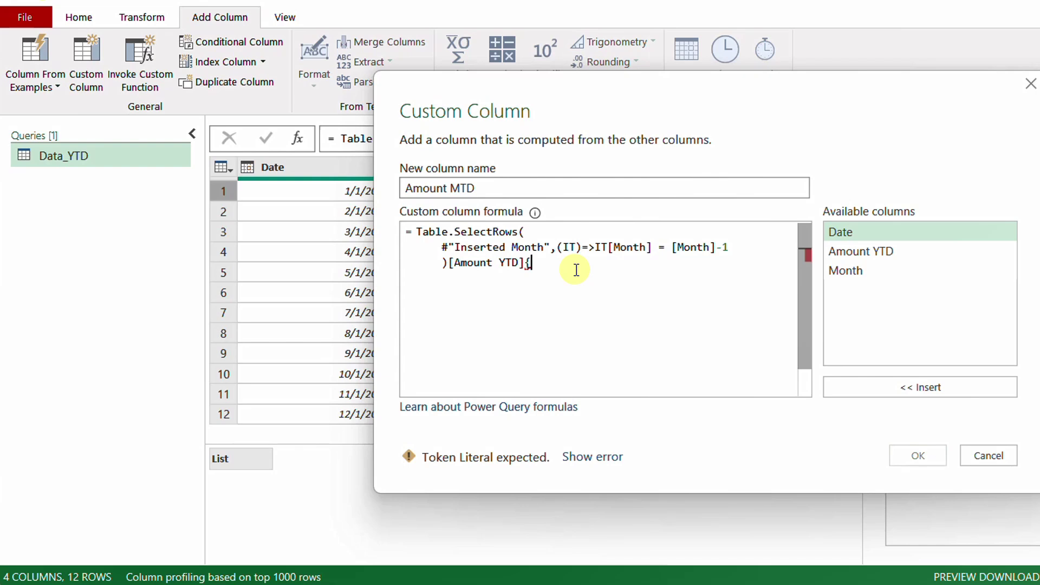
{"action": "type", "text": "0"}
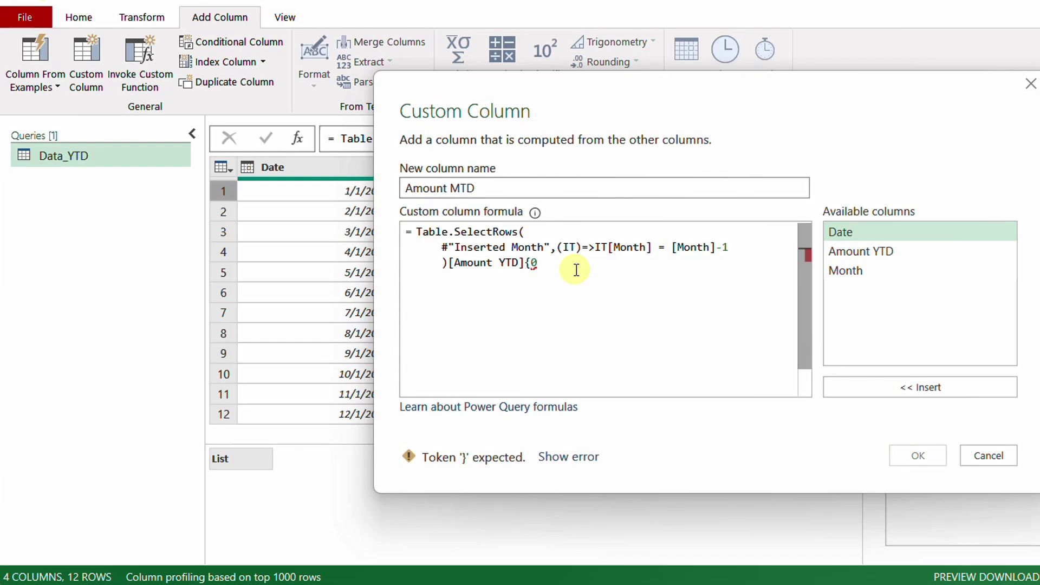
{"action": "type", "text": "}"}
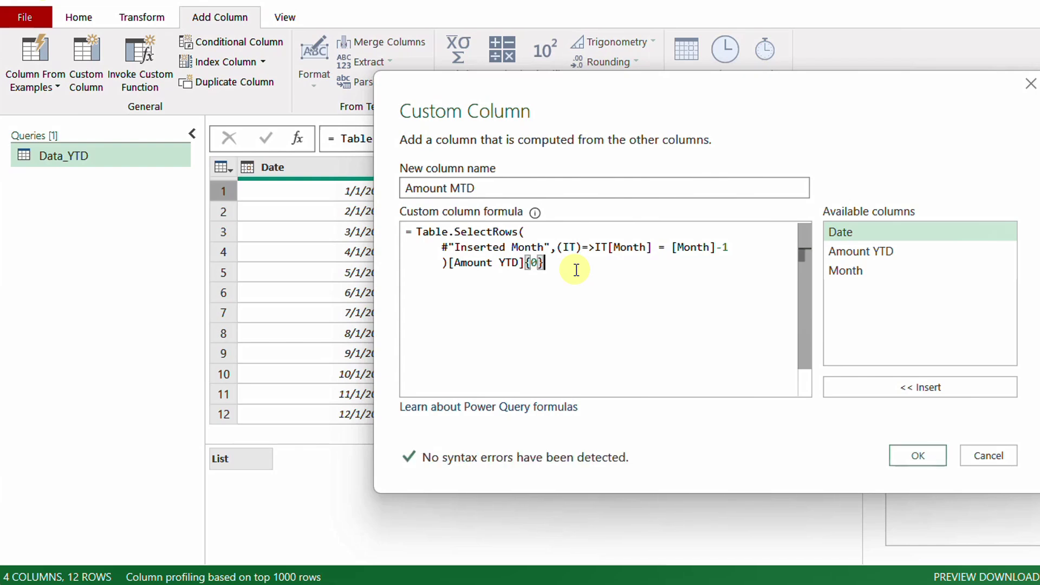
{"action": "left_click", "coordinate": [913, 462]}
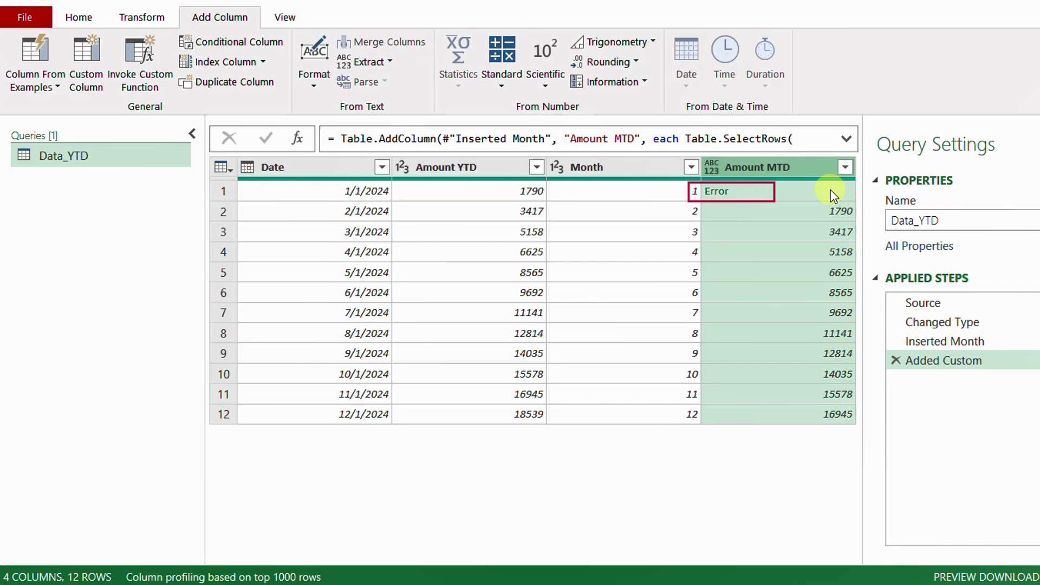
{"action": "left_click_drag", "start_coordinate": [810, 196], "coordinate": [860, 450]}
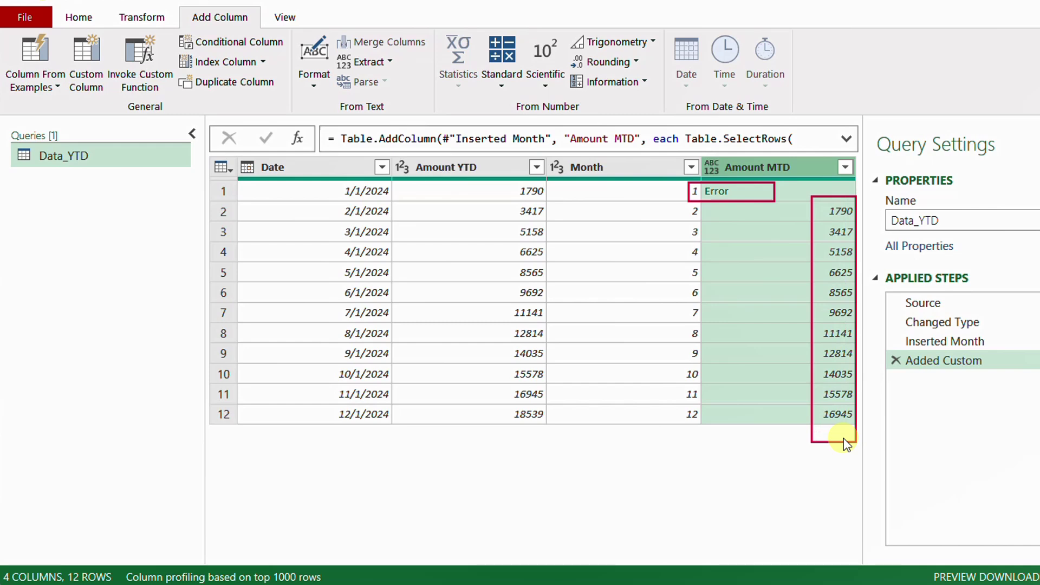
- Insert [Amount YTD] - on its own line before Table.SelectRows in the Amount MTD formula and apply the subtraction
{"action": "left_click", "coordinate": [972, 366]}
{"action": "double_click", "coordinate": [973, 366]}
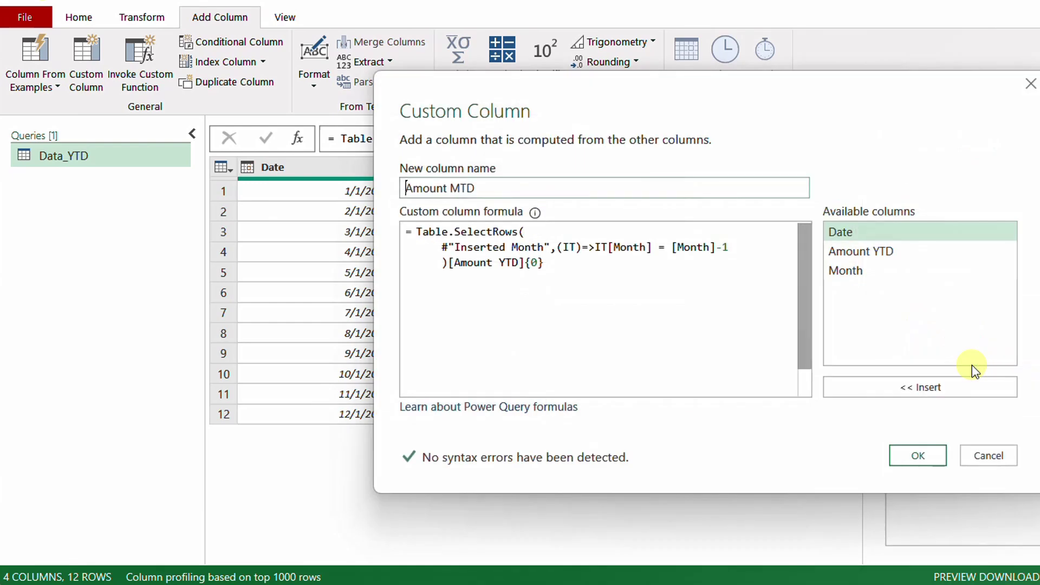
{"action": "left_click", "coordinate": [415, 232]}
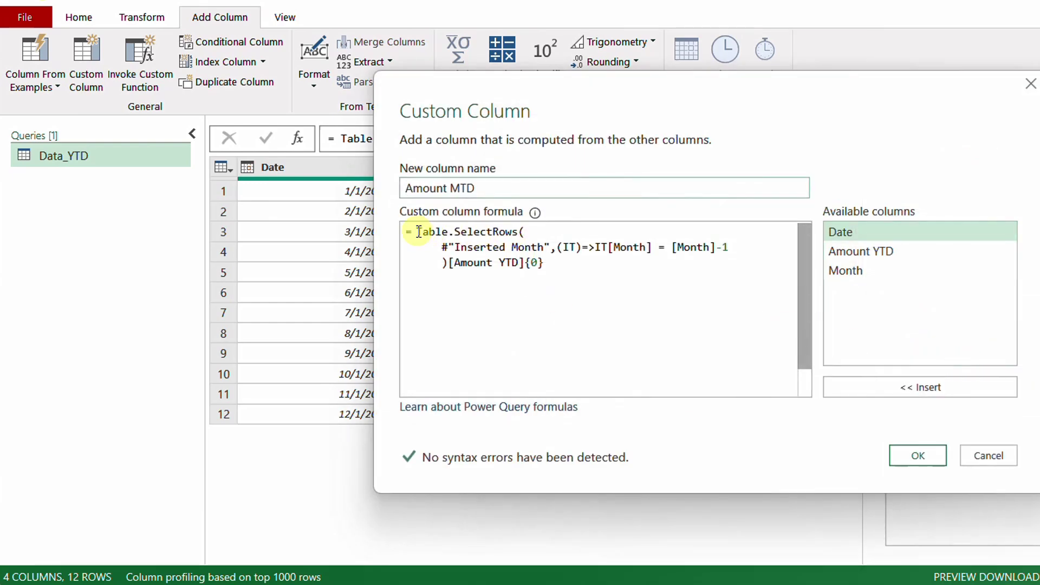
{"action": "key", "text": "Return"}
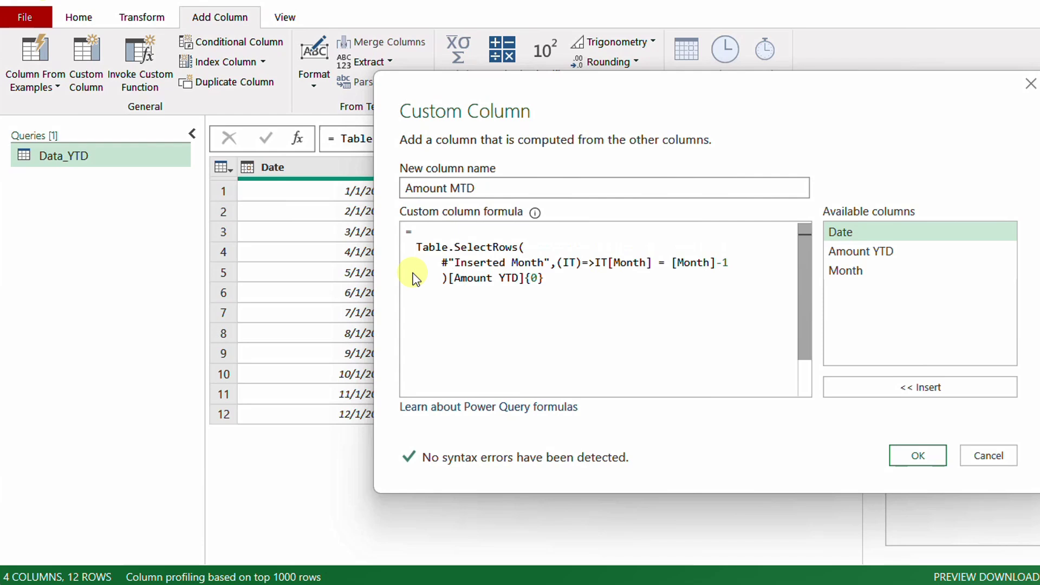
{"action": "key", "text": "Up"}
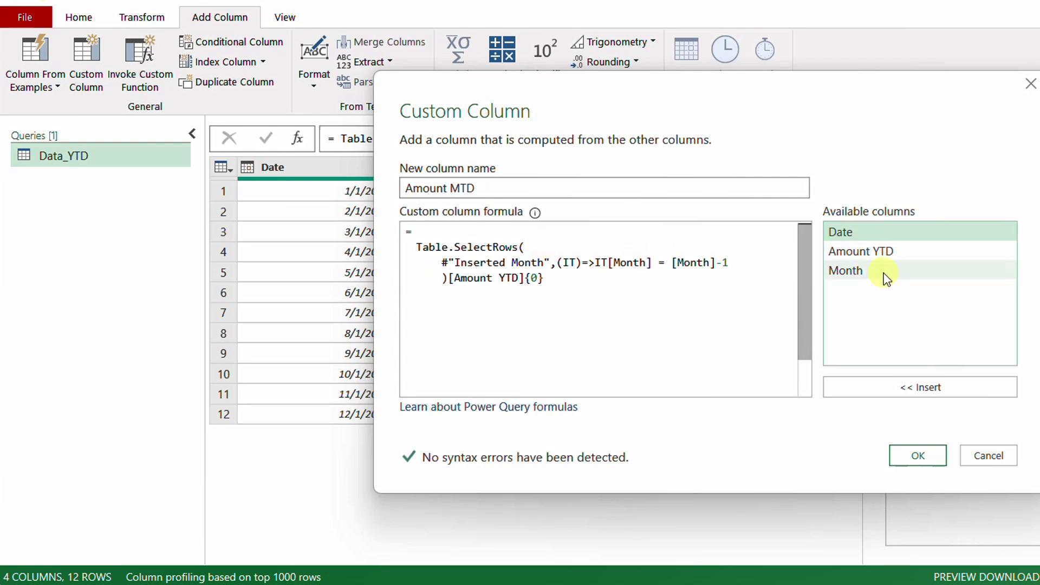
{"action": "double_click", "coordinate": [883, 252]}
{"action": "type", "text": "-"}
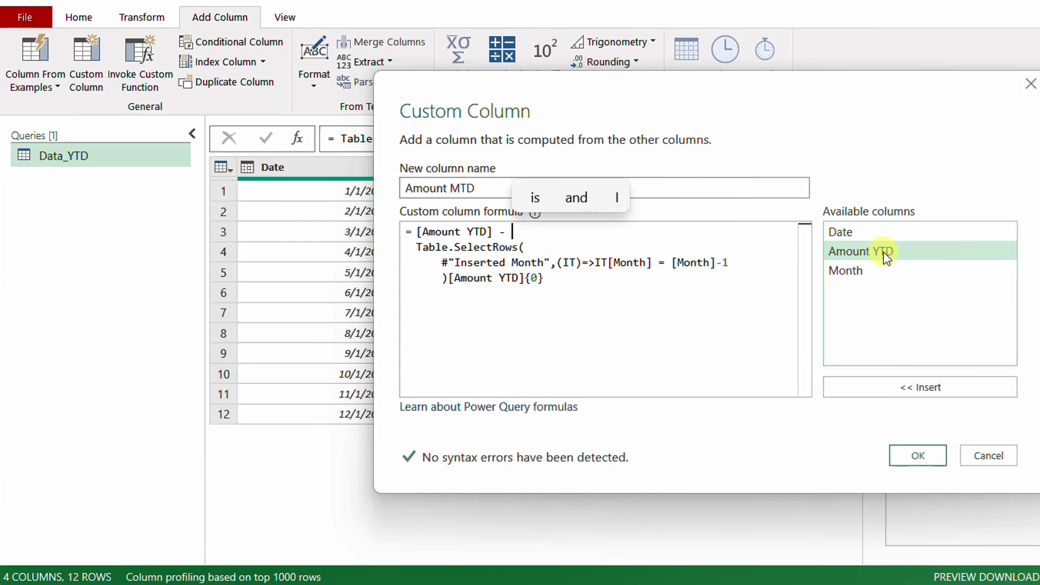
{"action": "left_click_drag", "start_coordinate": [775, 104], "coordinate": [943, 233]}
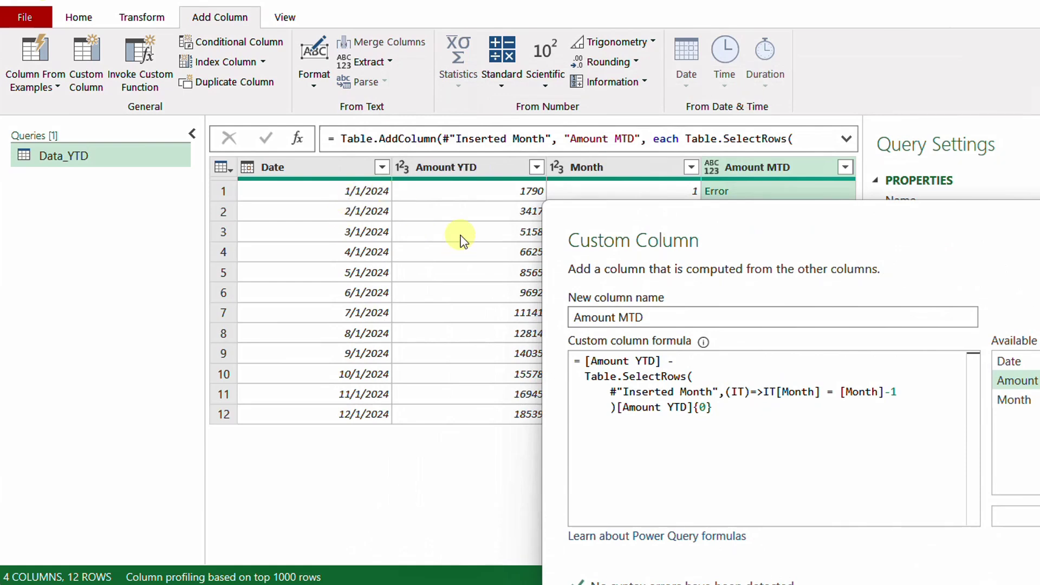
{"action": "left_click_drag", "start_coordinate": [804, 213], "coordinate": [637, 99]}
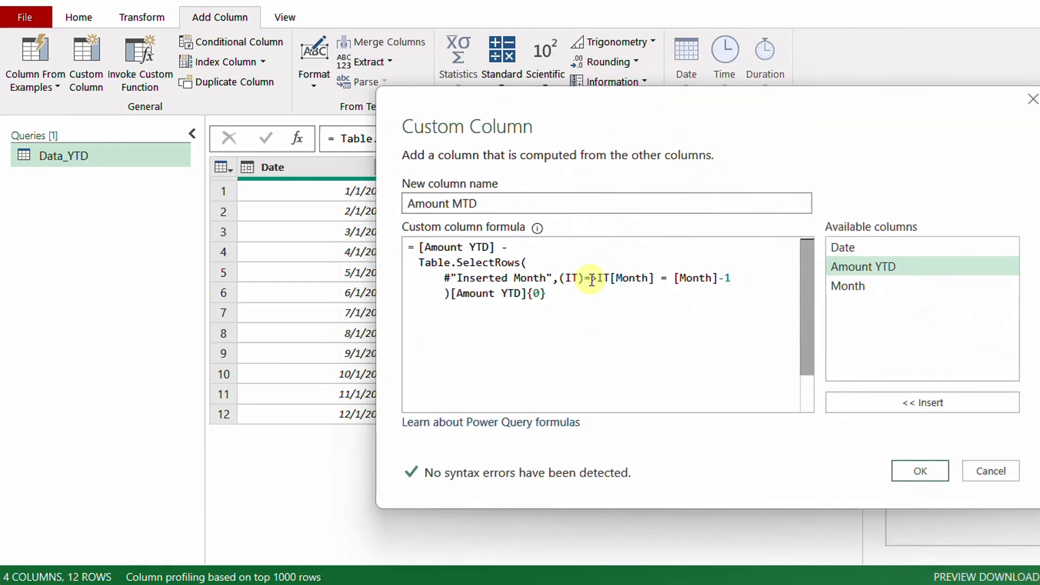
{"action": "left_click_drag", "start_coordinate": [417, 266], "coordinate": [563, 301]}
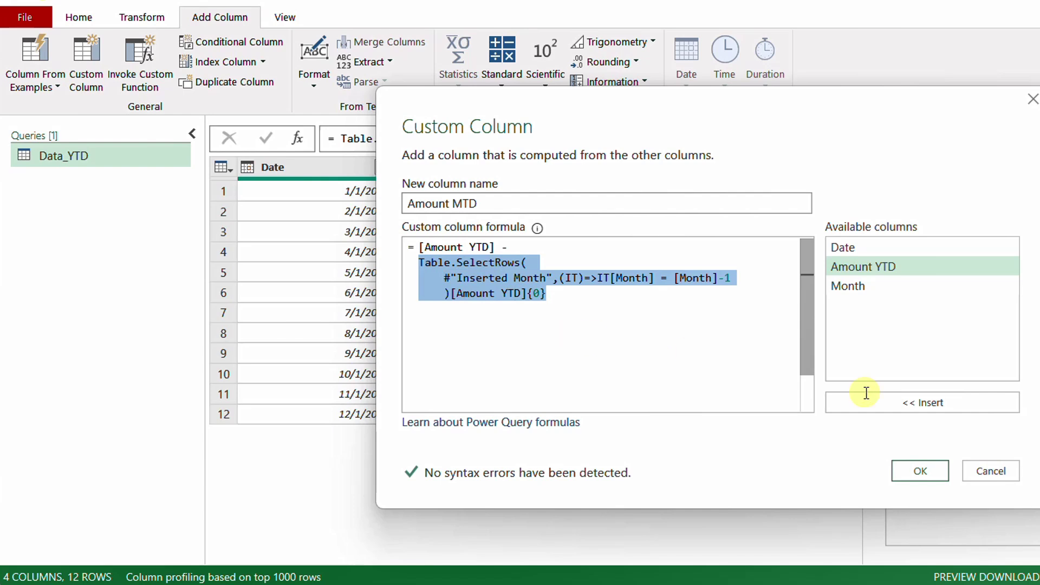
{"action": "left_click", "coordinate": [928, 469]}
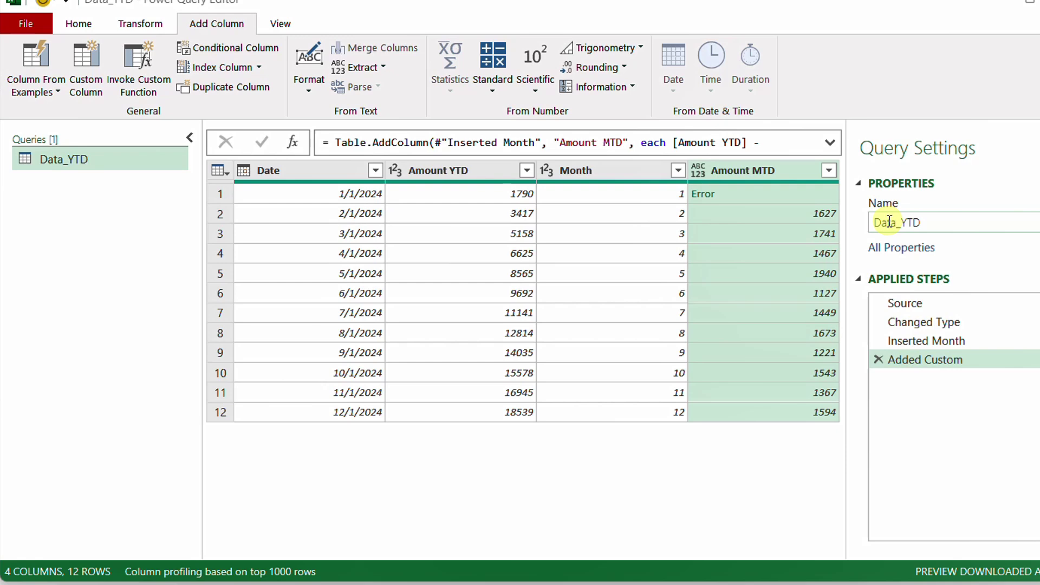
- Reopen the Amount MTD formula and add try on a new line above [Amount YTD] -
{"action": "double_click", "coordinate": [950, 361]}
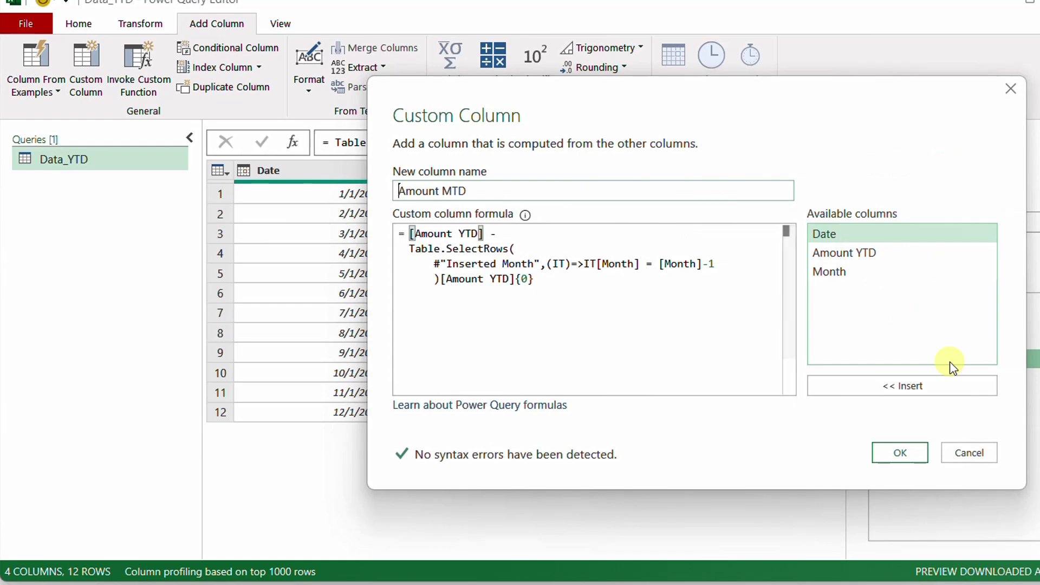
{"action": "left_click", "coordinate": [409, 234]}
{"action": "key", "text": "Return"}
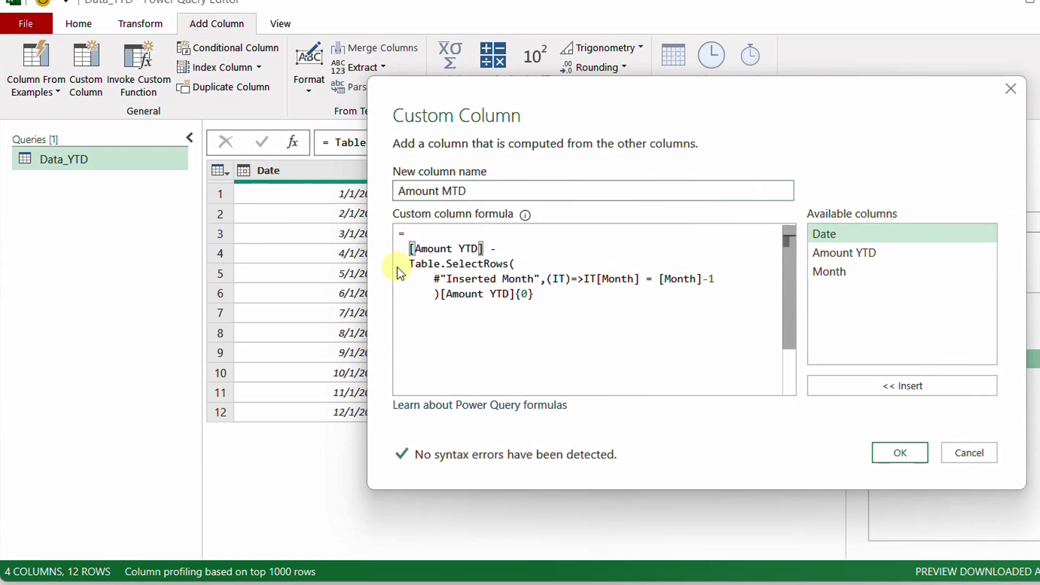
{"action": "key", "text": "Up"}
{"action": "type", "text": "try"}
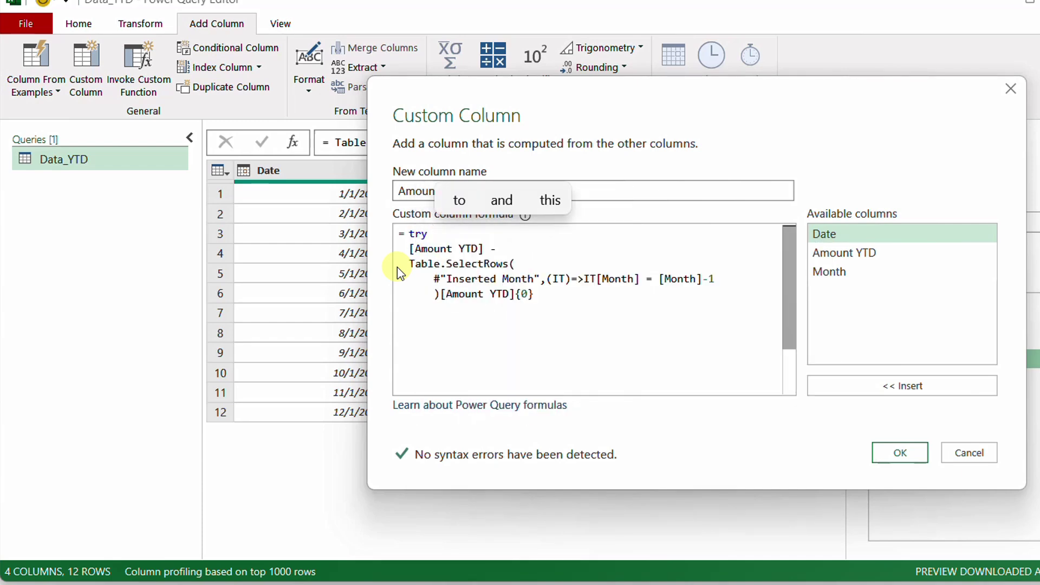
- Add otherwise [Amount YTD] as the last line of the Amount MTD formula and apply it
{"action": "left_click_drag", "start_coordinate": [410, 248], "coordinate": [535, 302]}
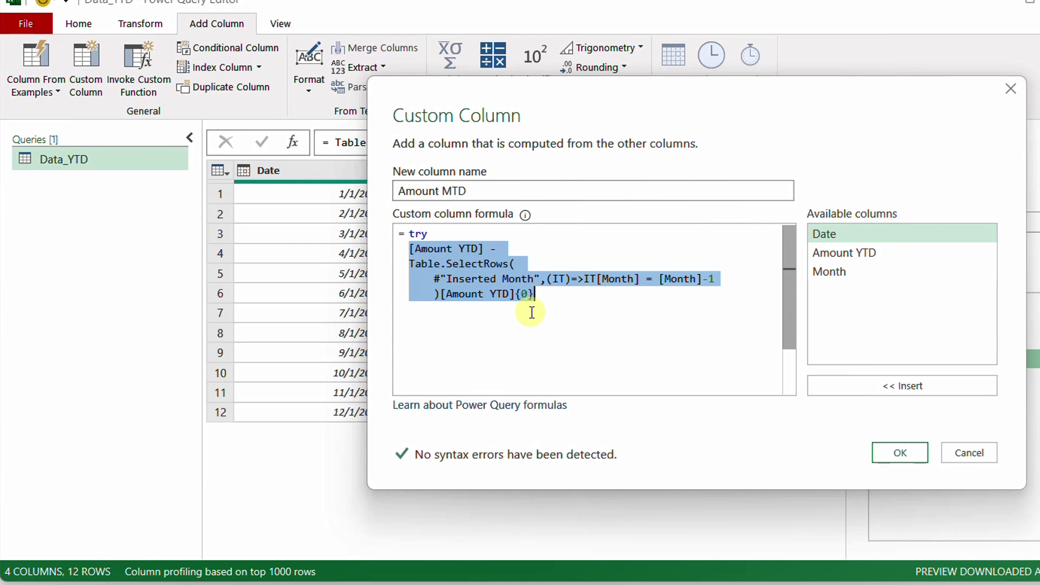
{"action": "left_click", "coordinate": [541, 299]}
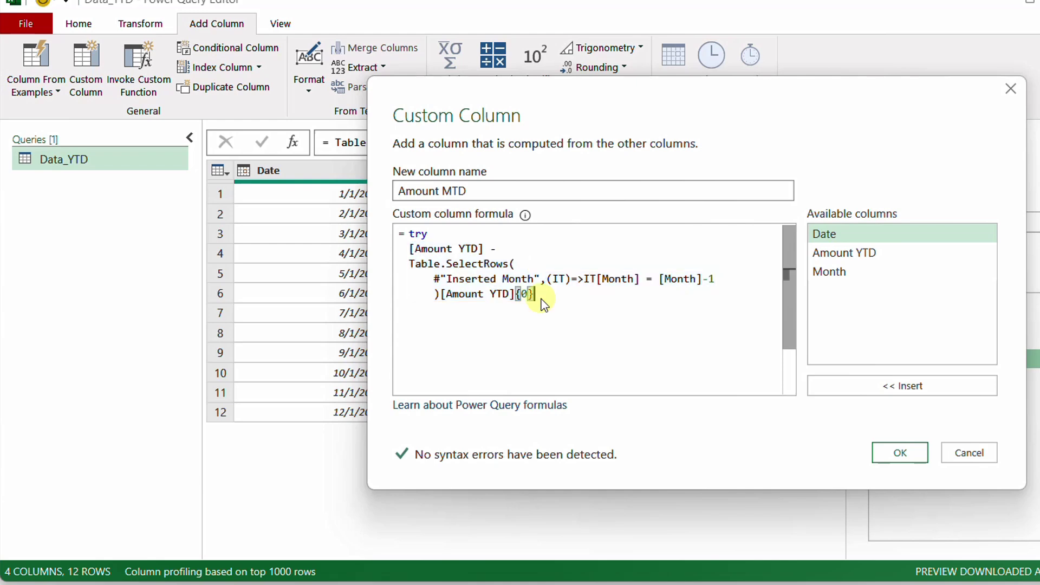
{"action": "key", "text": "Return"}
{"action": "key", "text": "BackSpace"}
{"action": "type", "text": "oth"}
{"action": "key", "text": "BackSpace"}
{"action": "key", "text": "BackSpace"}
{"action": "key", "text": "BackSpace"}
{"action": "type", "text": "otherwi"}
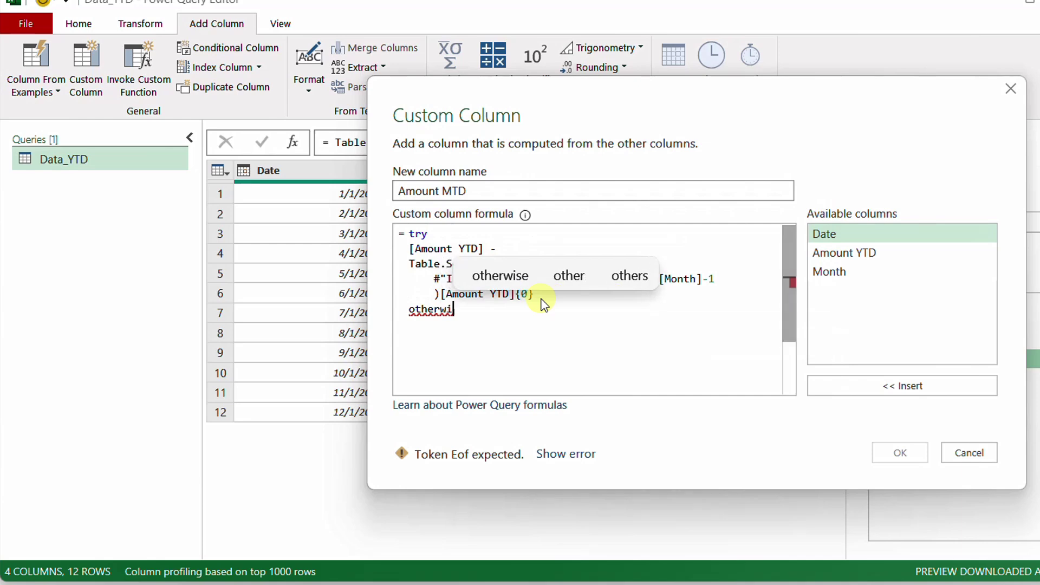
{"action": "type", "text": "se"}
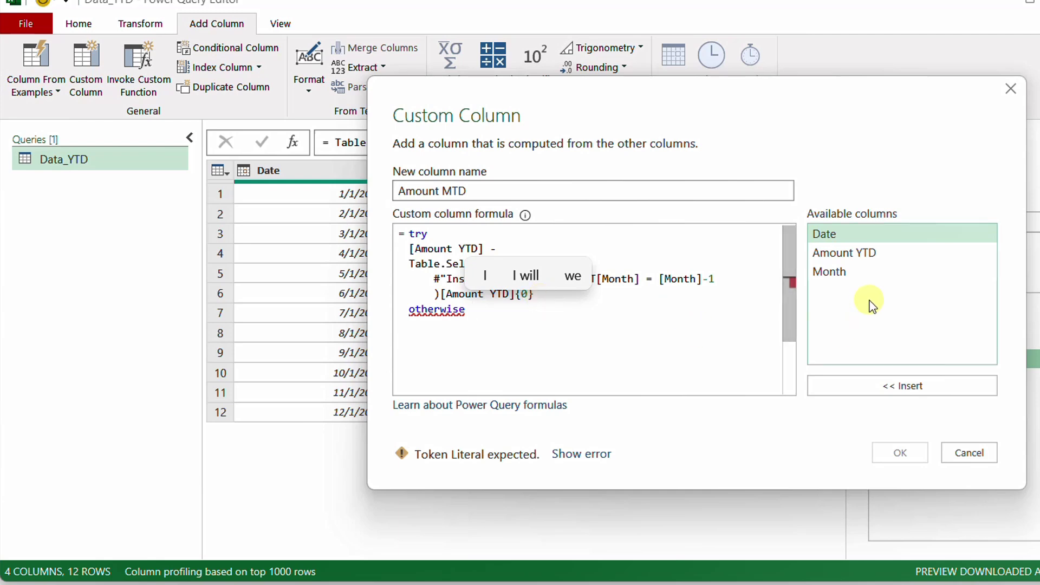
{"action": "left_click", "coordinate": [864, 252]}
{"action": "double_click", "coordinate": [864, 253]}
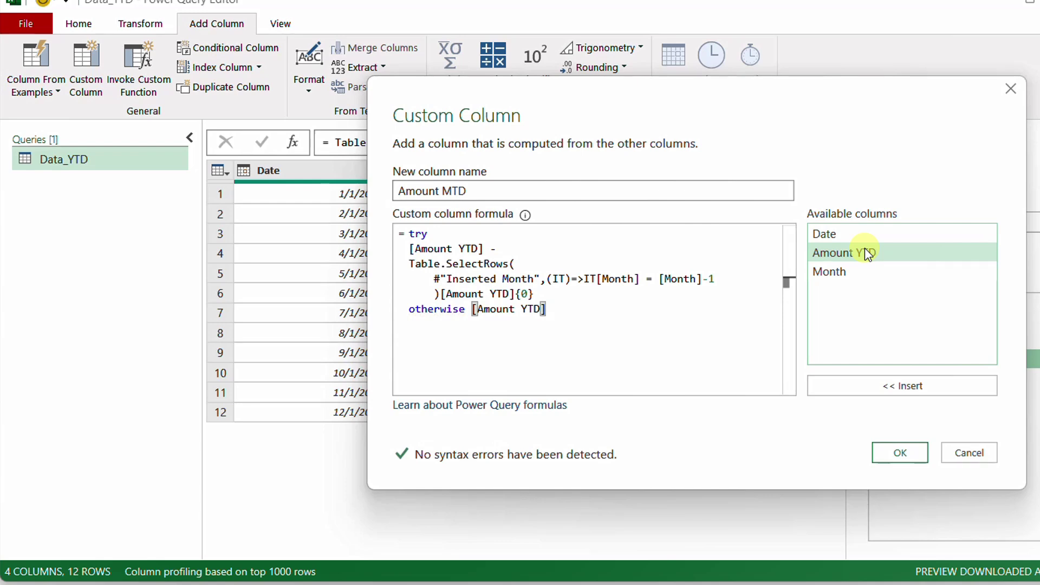
{"action": "left_click_drag", "start_coordinate": [410, 249], "coordinate": [536, 295]}
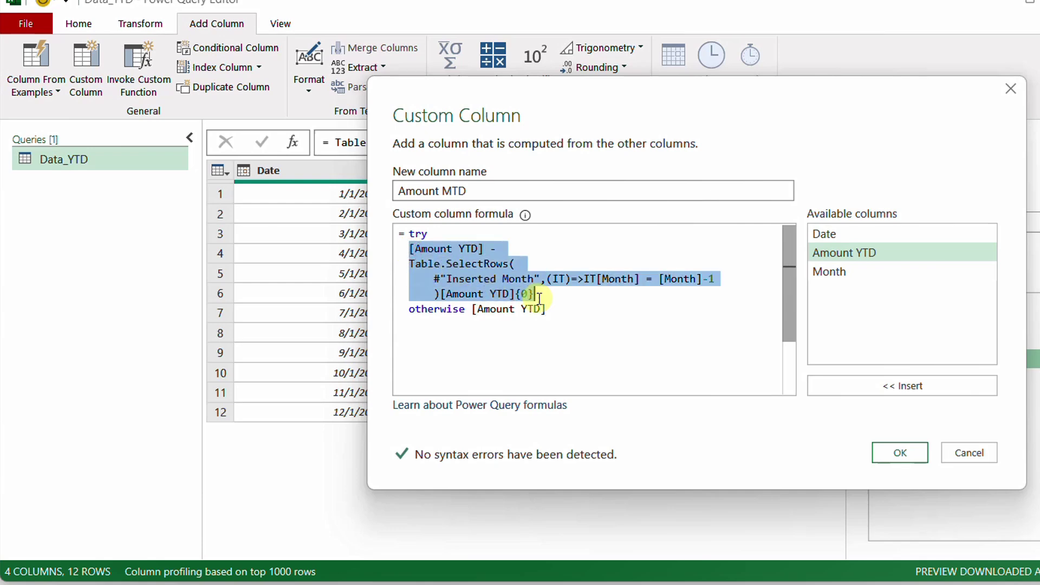
{"action": "left_click", "coordinate": [902, 457]}
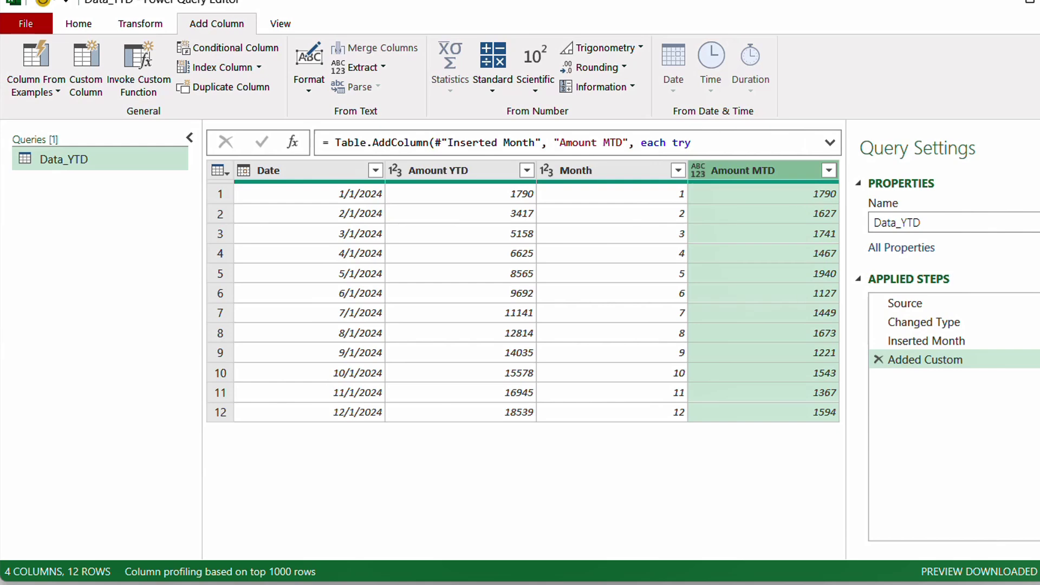
{"action": "left_click_drag", "start_coordinate": [789, 184], "coordinate": [839, 206]}
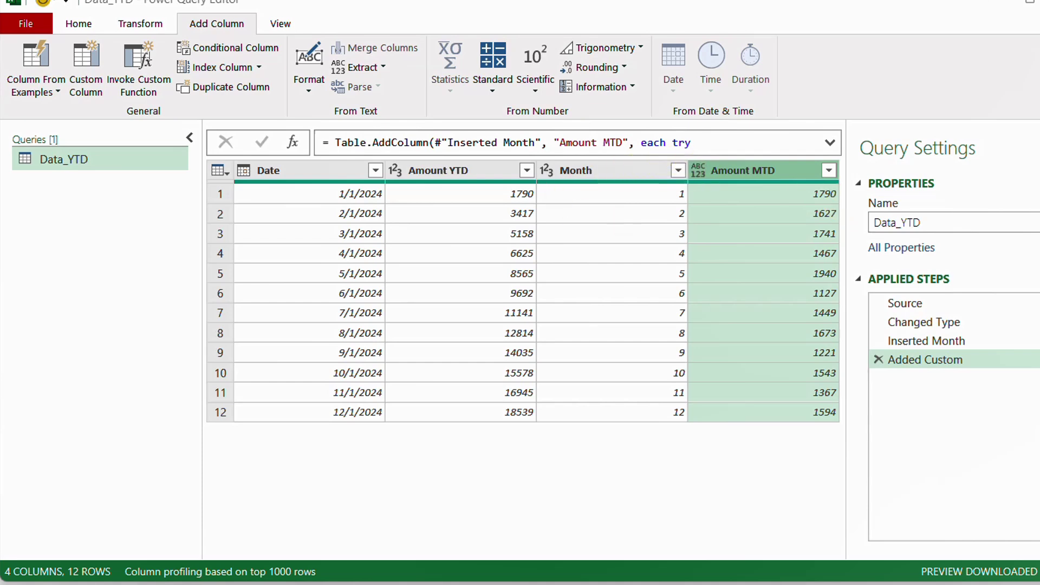
- Add Int64.Type as the column type argument at the end of the Amount MTD Table.AddColumn formula and apply it
{"action": "left_click", "coordinate": [830, 143]}
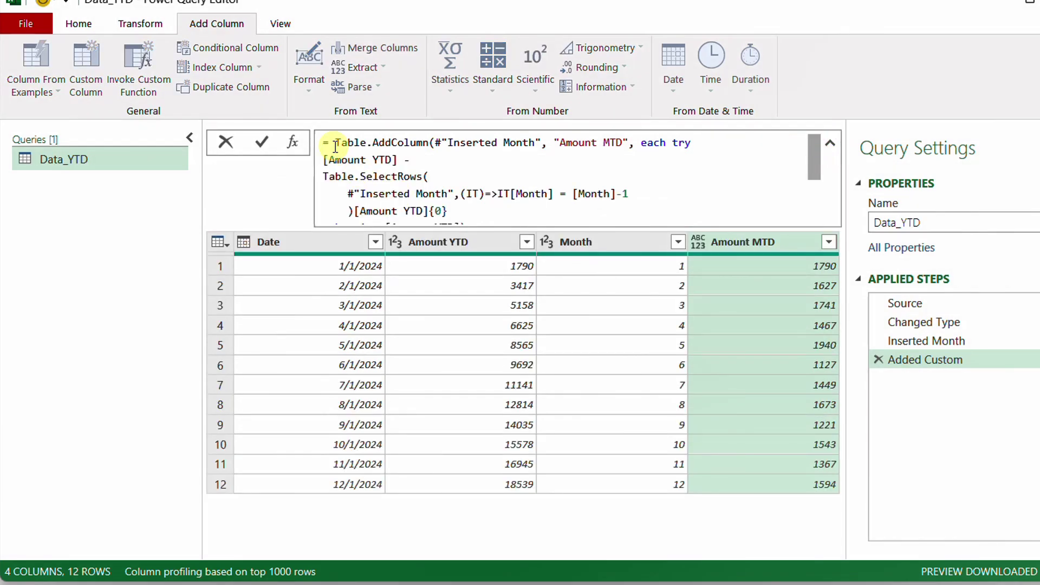
{"action": "left_click_drag", "start_coordinate": [332, 144], "coordinate": [434, 142]}
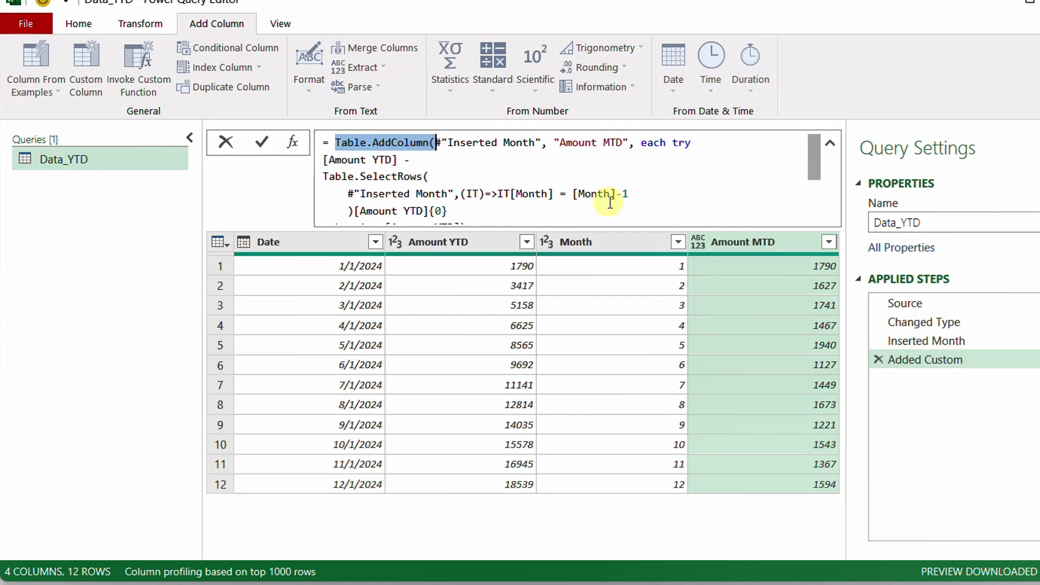
{"action": "left_click", "coordinate": [465, 222]}
{"action": "type", "text": ","}
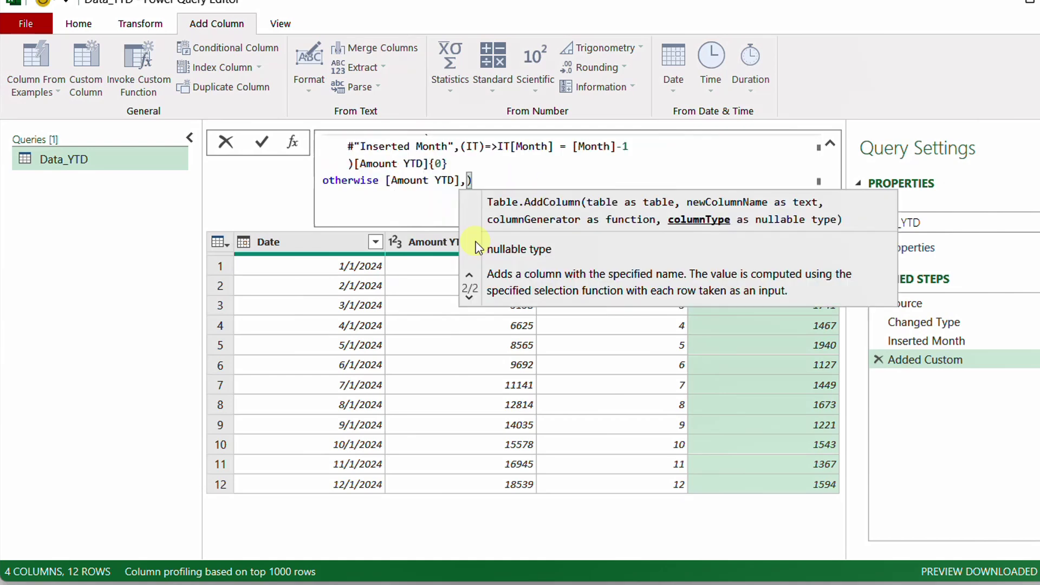
{"action": "type", "text": " Int"}
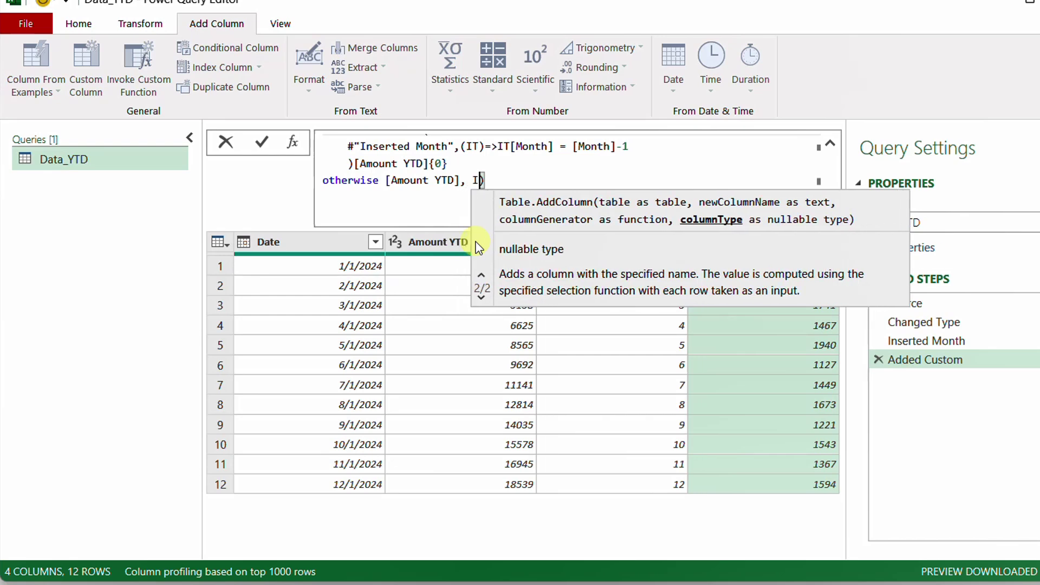
{"action": "key", "text": "Down"}
{"action": "key", "text": "Down"}
{"action": "key", "text": "Down"}
{"action": "key", "text": "Down"}
{"action": "key", "text": "Down"}
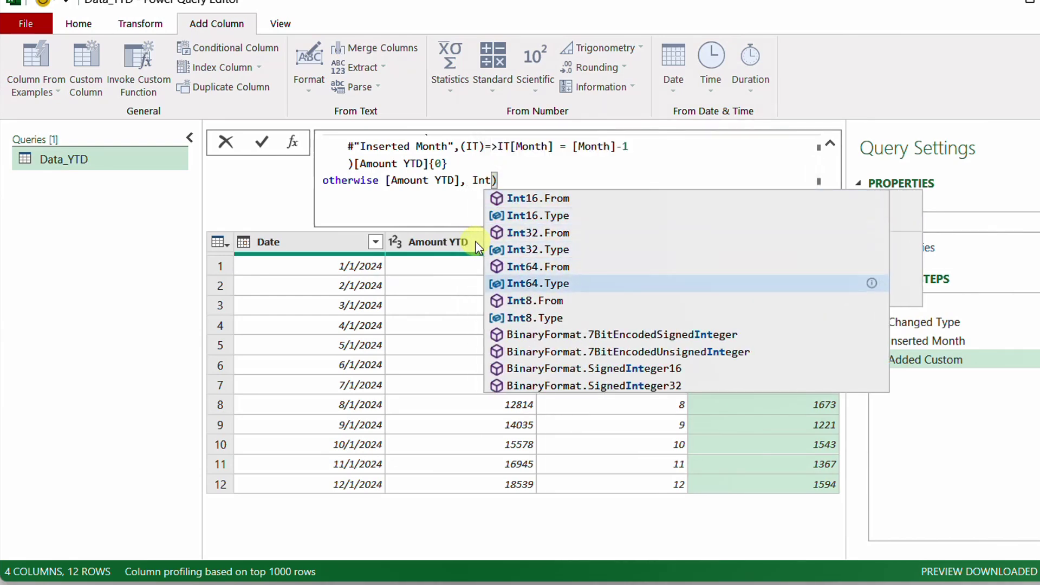
{"action": "key", "text": "Tab"}
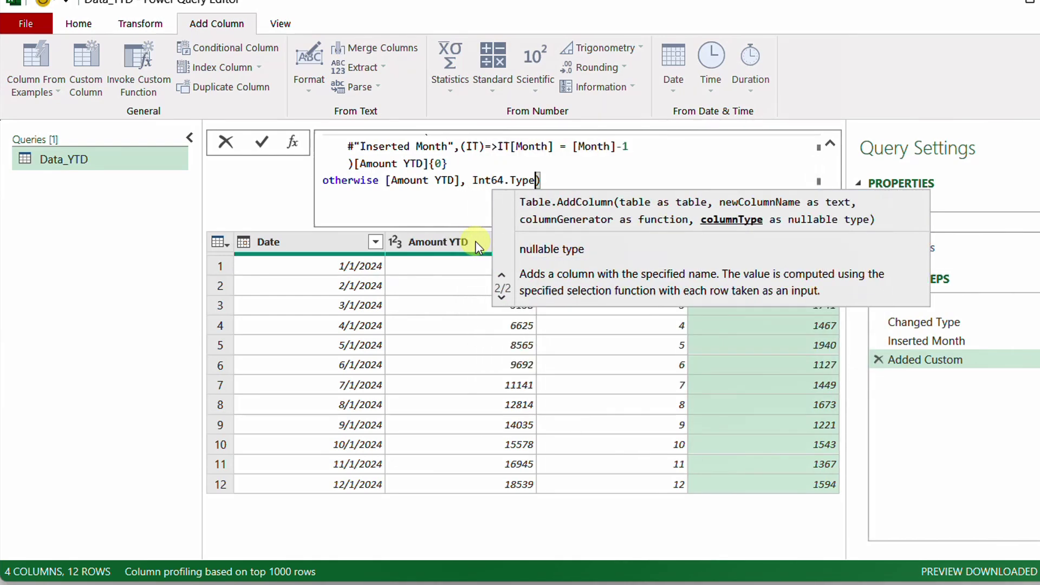
{"action": "left_click", "coordinate": [262, 142]}
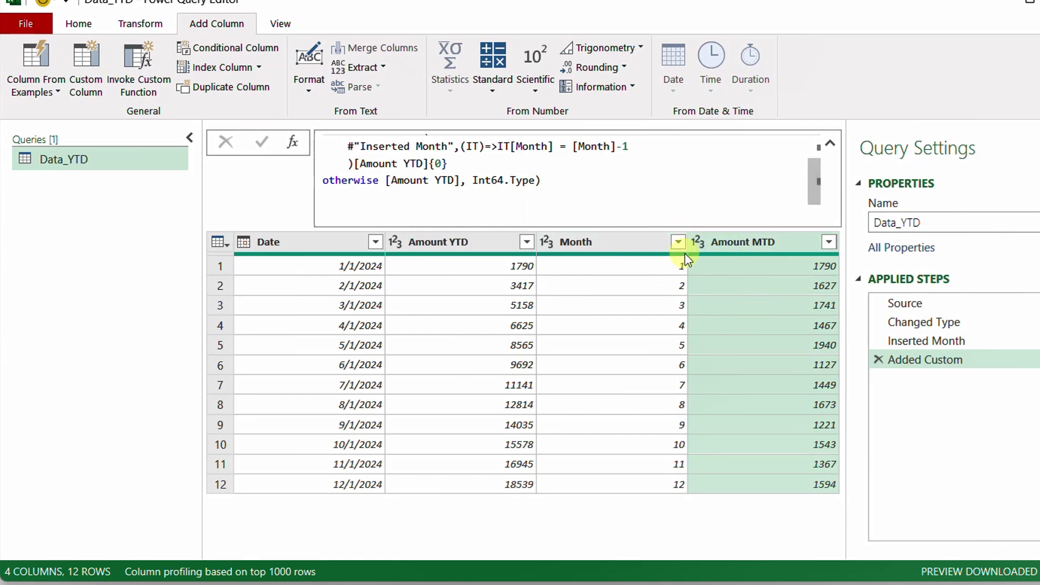
- Close and load the query as a table to the existing worksheet at Month_Year!$I$3
{"action": "left_click", "coordinate": [86, 24]}
{"action": "left_click", "coordinate": [27, 88]}
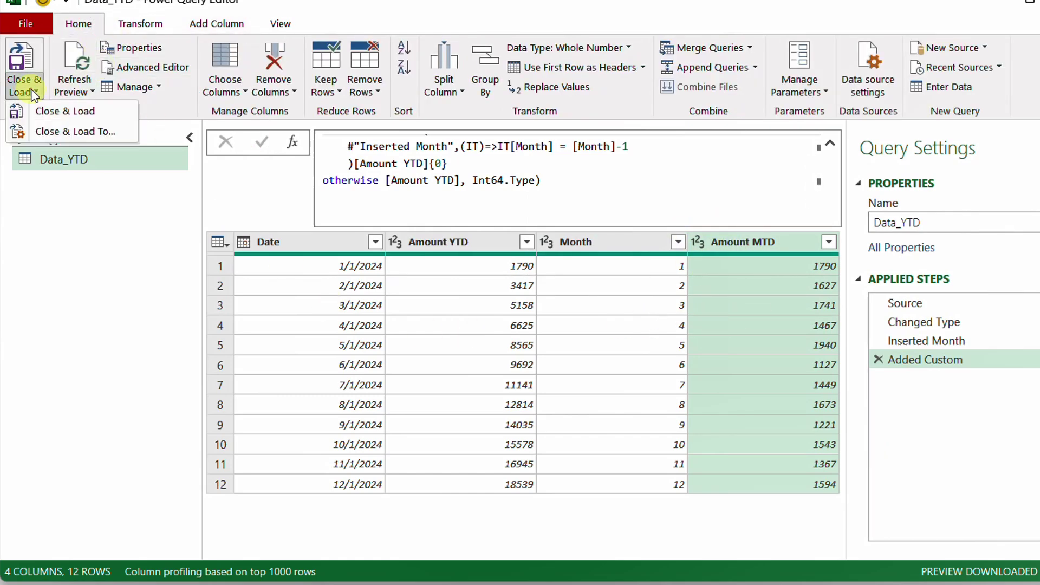
{"action": "left_click", "coordinate": [57, 131]}
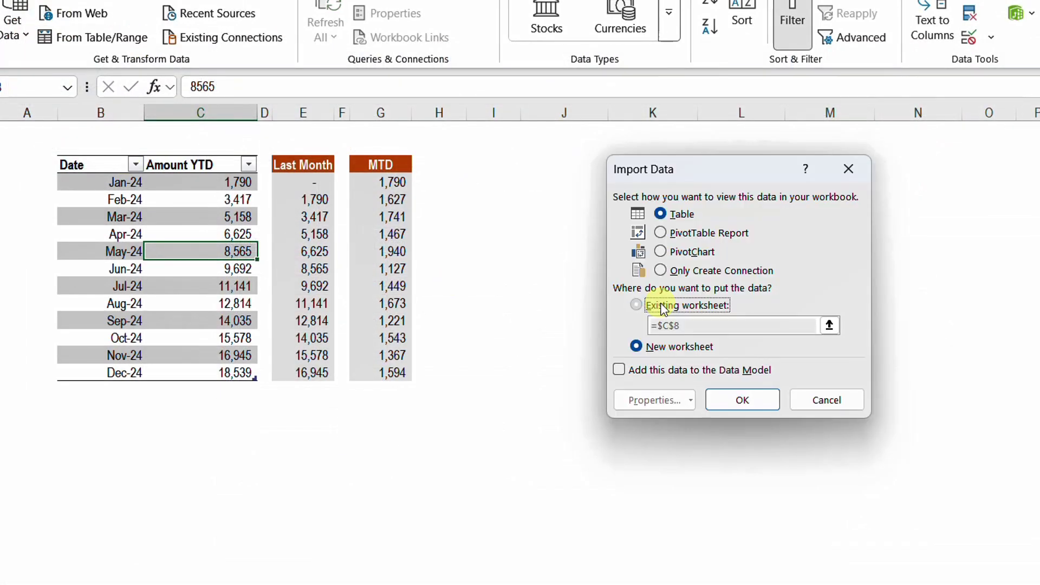
{"action": "left_click", "coordinate": [662, 306]}
{"action": "left_click", "coordinate": [488, 162]}
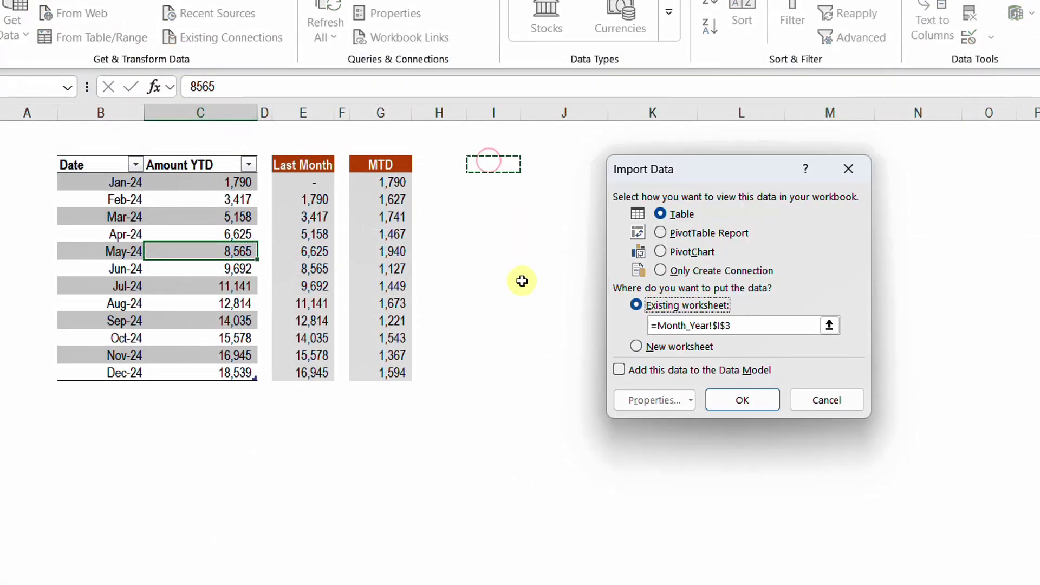
{"action": "left_click", "coordinate": [752, 401]}
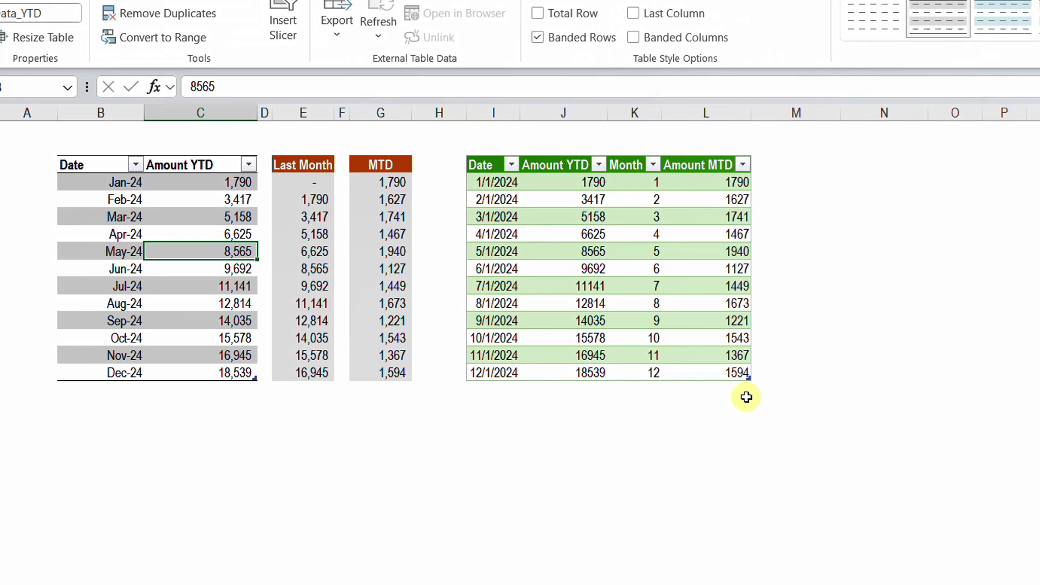
- Enter a check formula in N4 that subtracts the loaded table's Amount MTD from the MTD value in G4
{"action": "left_click", "coordinate": [573, 149]}
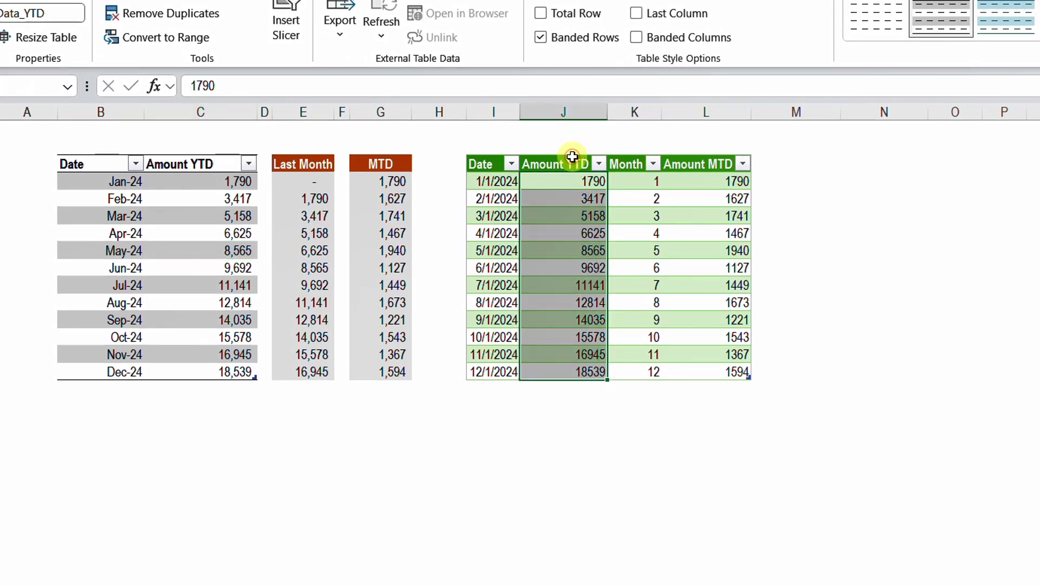
{"action": "left_click", "coordinate": [690, 155]}
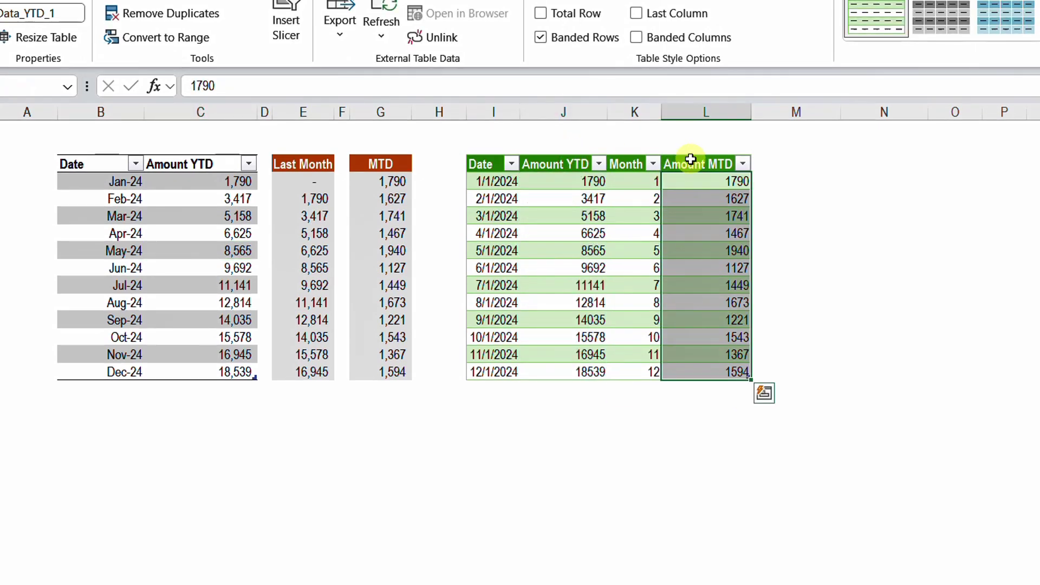
{"action": "left_click", "coordinate": [862, 182]}
{"action": "type", "text": "="}
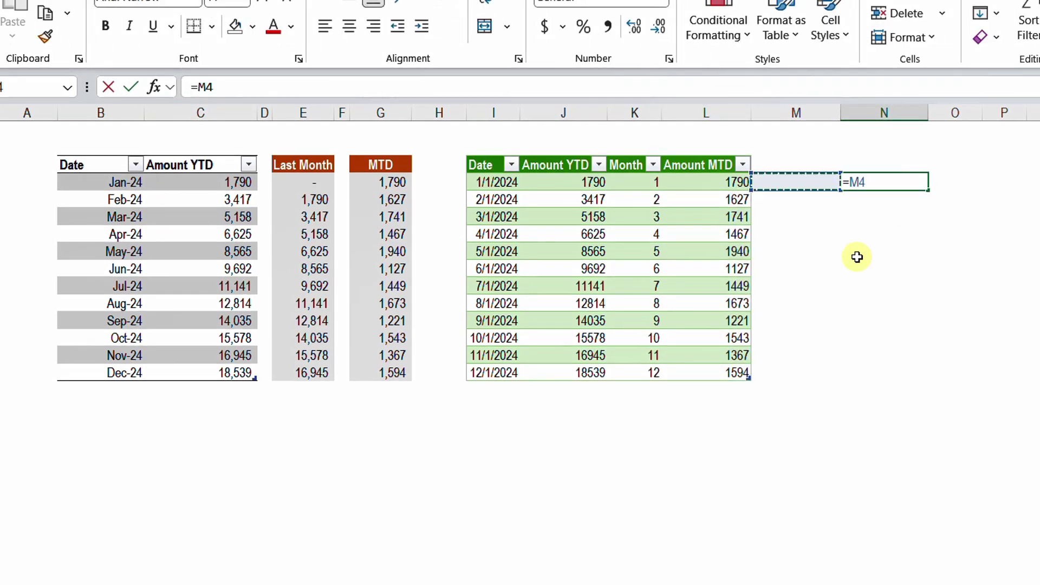
{"action": "key", "text": "Left"}
{"action": "key", "text": "Left"}
{"action": "key", "text": "Left"}
{"action": "key", "text": "Left"}
{"action": "key", "text": "Left"}
{"action": "key", "text": "Left"}
{"action": "key", "text": "Left"}
{"action": "type", "text": "-"}
{"action": "key", "text": "Left"}
{"action": "key", "text": "Left"}
{"action": "key", "text": "ctrl+Return"}
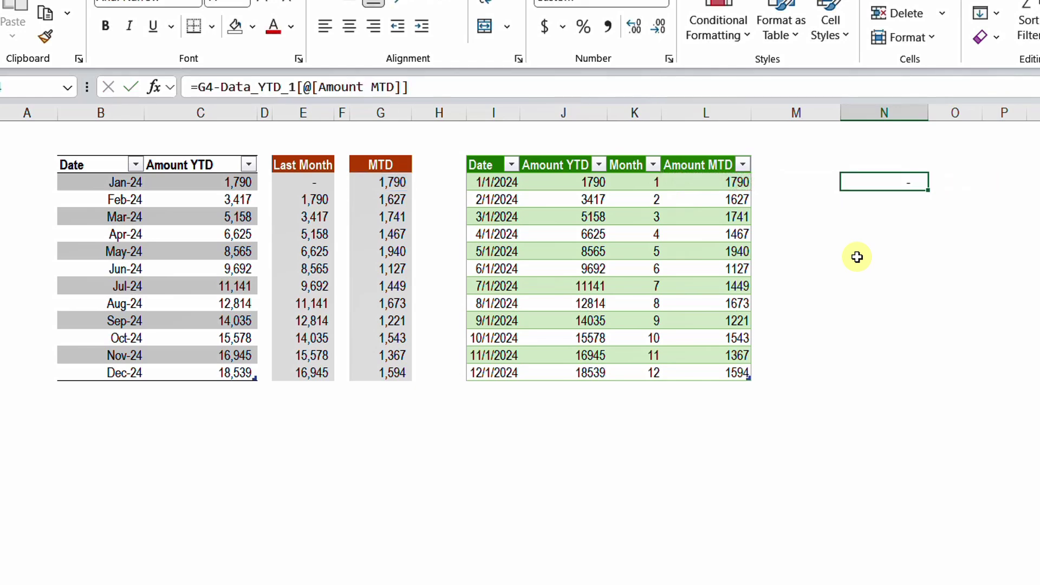
- Fill the check formula from N4 down to N15
{"action": "key", "text": "shift+Down"}
{"action": "key", "text": "shift+Down"}
{"action": "key", "text": "shift+Down"}
{"action": "key", "text": "shift+Down"}
{"action": "key", "text": "shift+Down"}
{"action": "key", "text": "shift+Down"}
{"action": "key", "text": "shift+Down"}
{"action": "key", "text": "shift+Down"}
{"action": "key", "text": "shift+Down"}
{"action": "key", "text": "shift+Down"}
{"action": "key", "text": "shift+Down"}
{"action": "key", "text": "ctrl+d"}
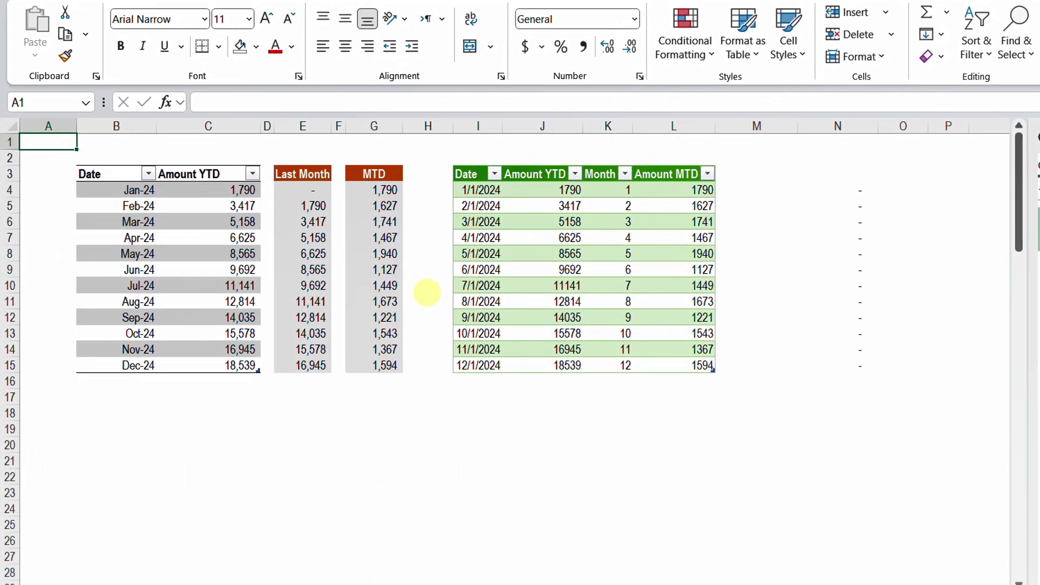
- Copy the Jan-25 to Dec-25 rows in B31:C42 and paste them at B16, directly beneath the source table
{"action": "scroll", "coordinate": [171, 379], "scroll_direction": "down", "scroll_amount": 2}
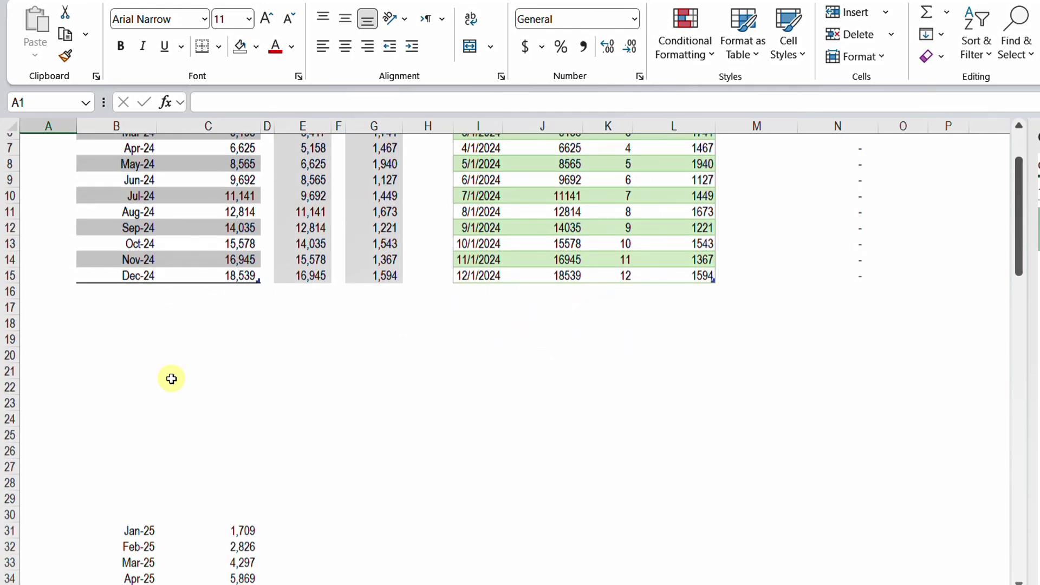
{"action": "scroll", "coordinate": [171, 378], "scroll_direction": "down", "scroll_amount": 3}
{"action": "left_click_drag", "start_coordinate": [139, 385], "coordinate": [237, 558]}
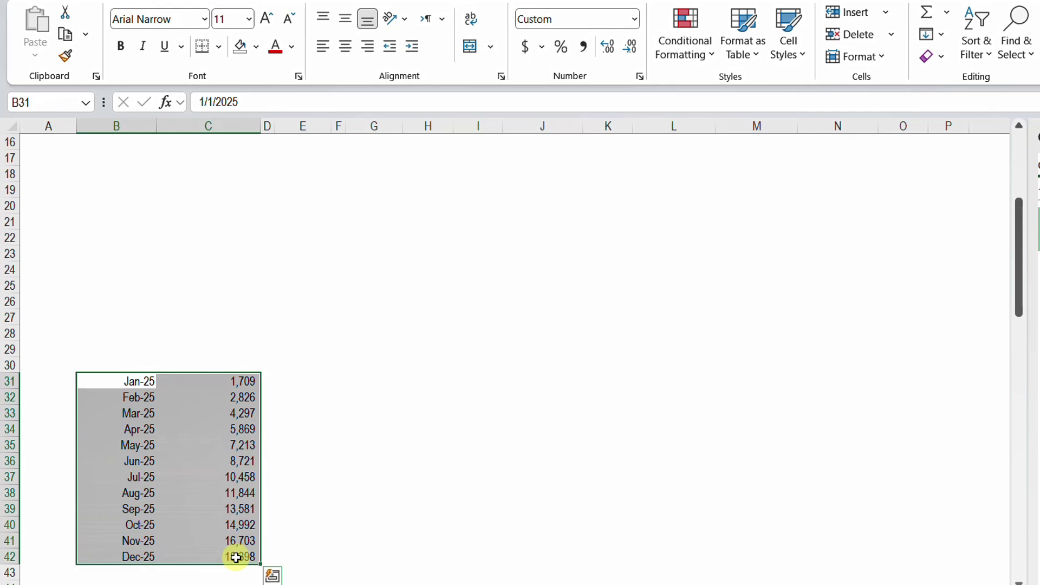
{"action": "scroll", "coordinate": [220, 458], "scroll_direction": "up", "scroll_amount": 5}
{"action": "left_click", "coordinate": [87, 384]}
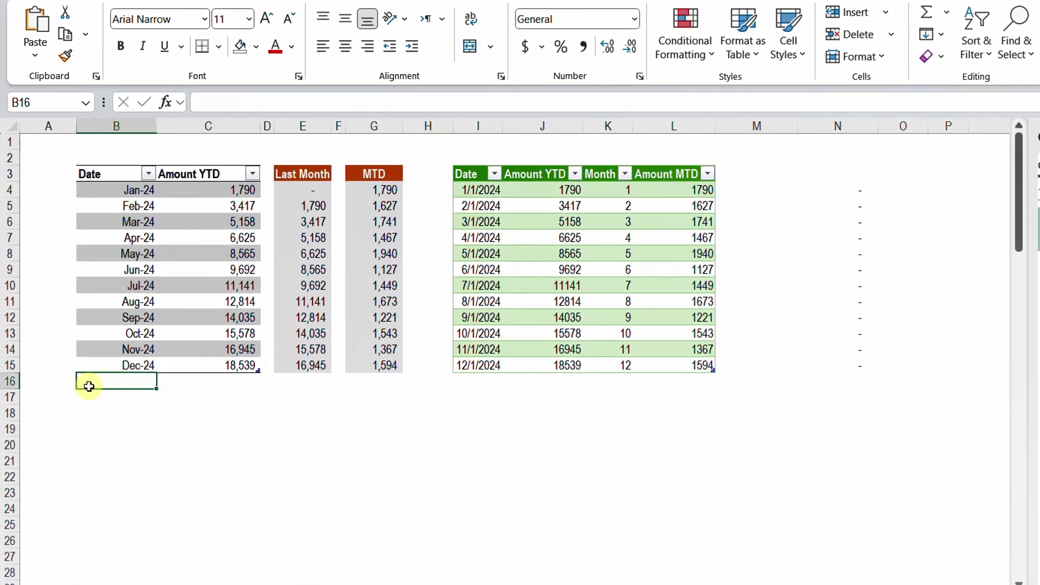
{"action": "key", "text": "ctrl+v"}
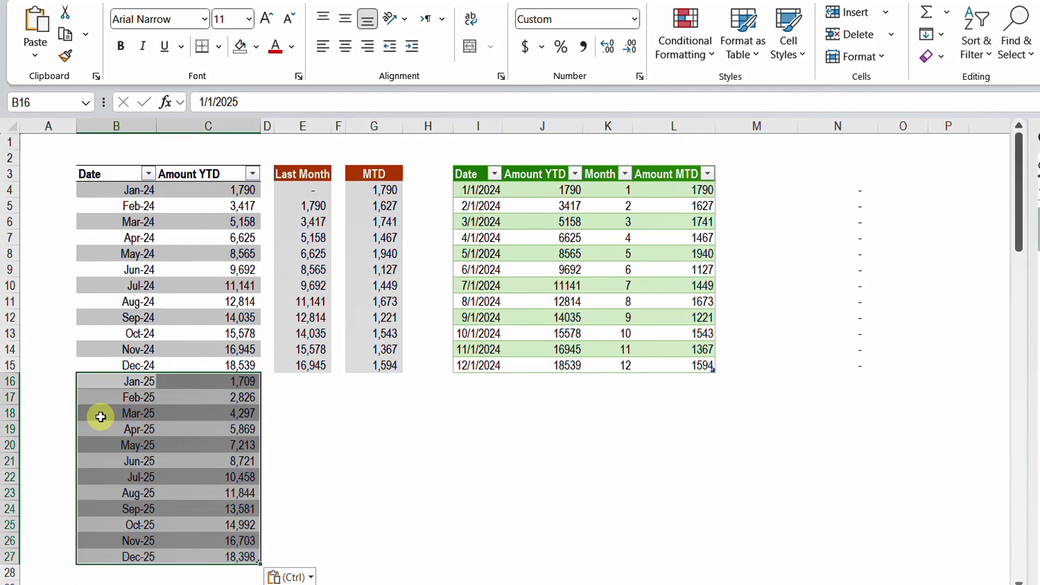
- Fill the Last Month and MTD formulas down to row 27 and set the Jan-25 Last Month value to 0
{"action": "left_click_drag", "start_coordinate": [302, 365], "coordinate": [405, 558]}
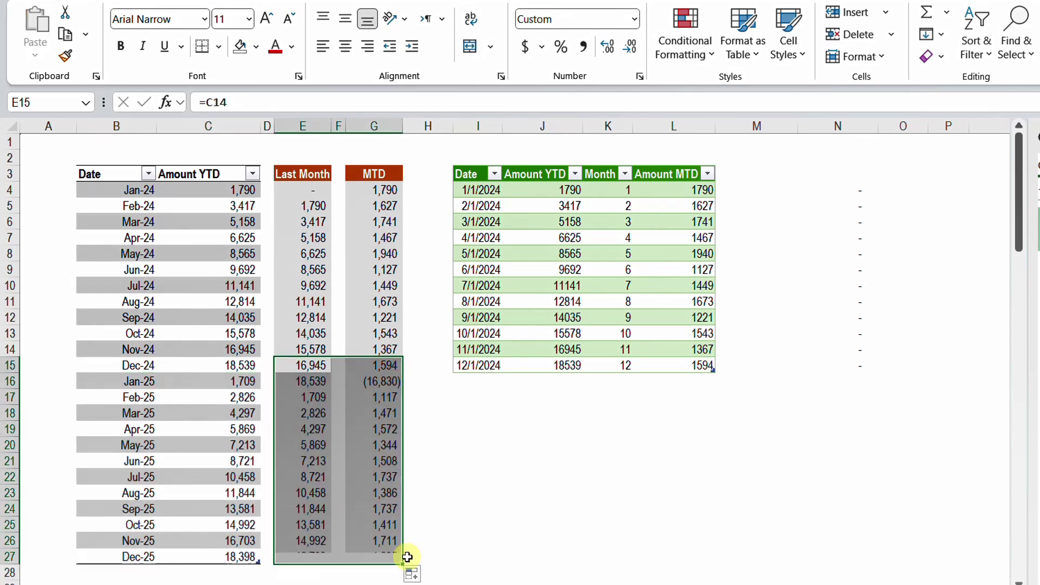
{"action": "left_click", "coordinate": [310, 380]}
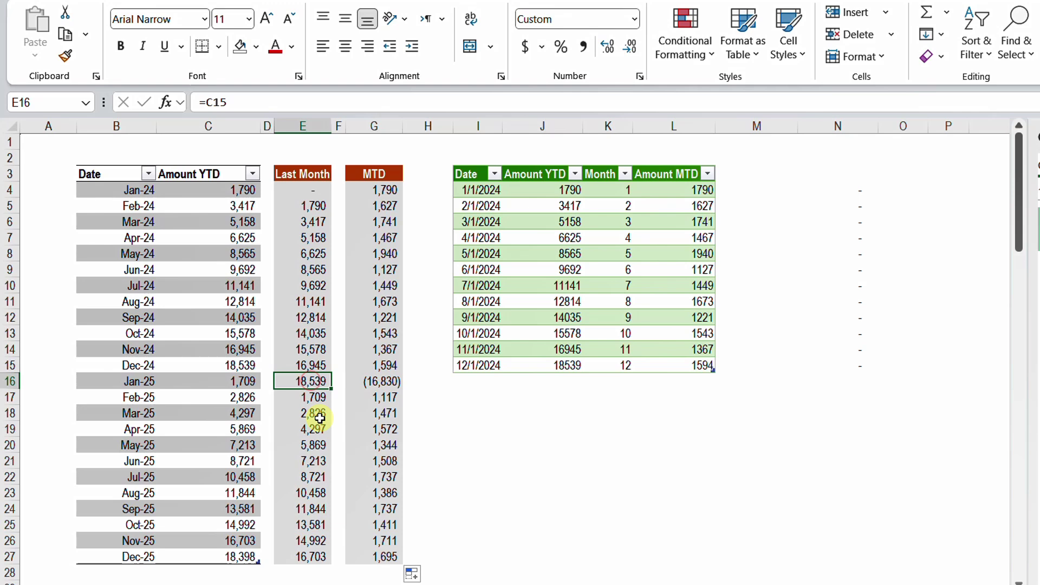
{"action": "type", "text": "0"}
{"action": "key", "text": "Return"}
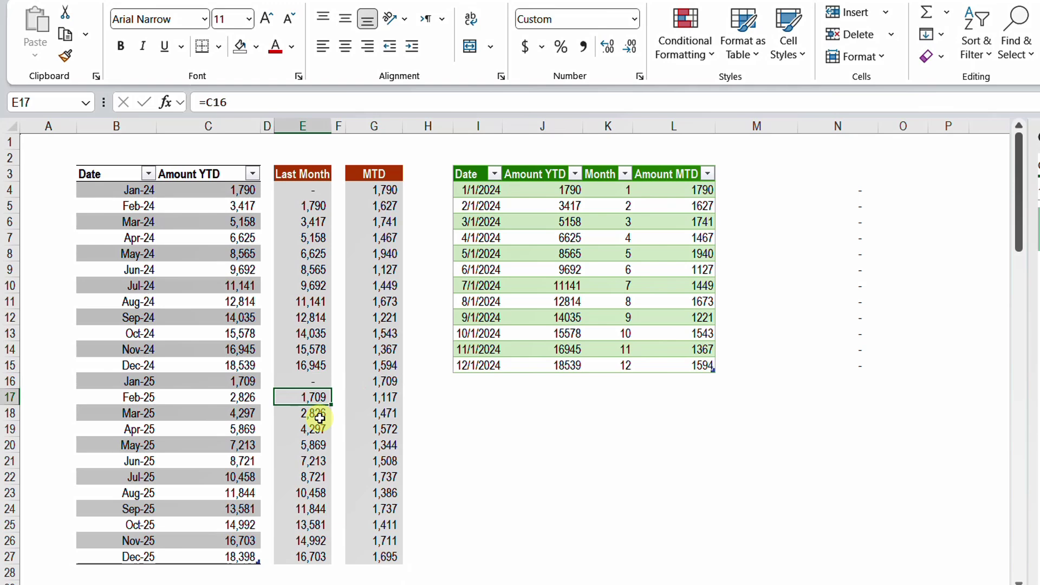
- Refresh the loaded query table so it includes the 2025 rows
{"action": "left_click", "coordinate": [548, 269]}
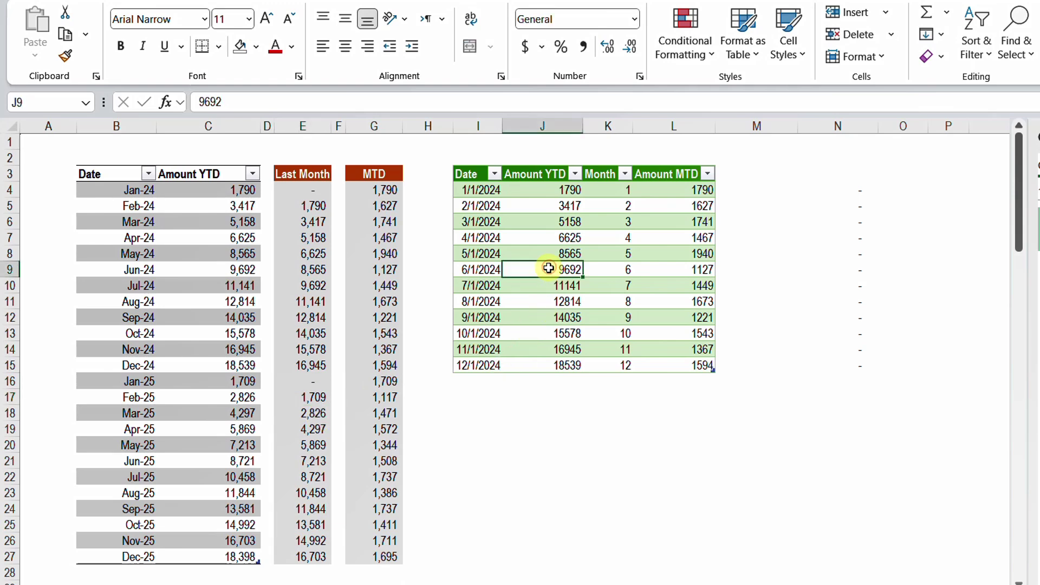
{"action": "right_click", "coordinate": [548, 268]}
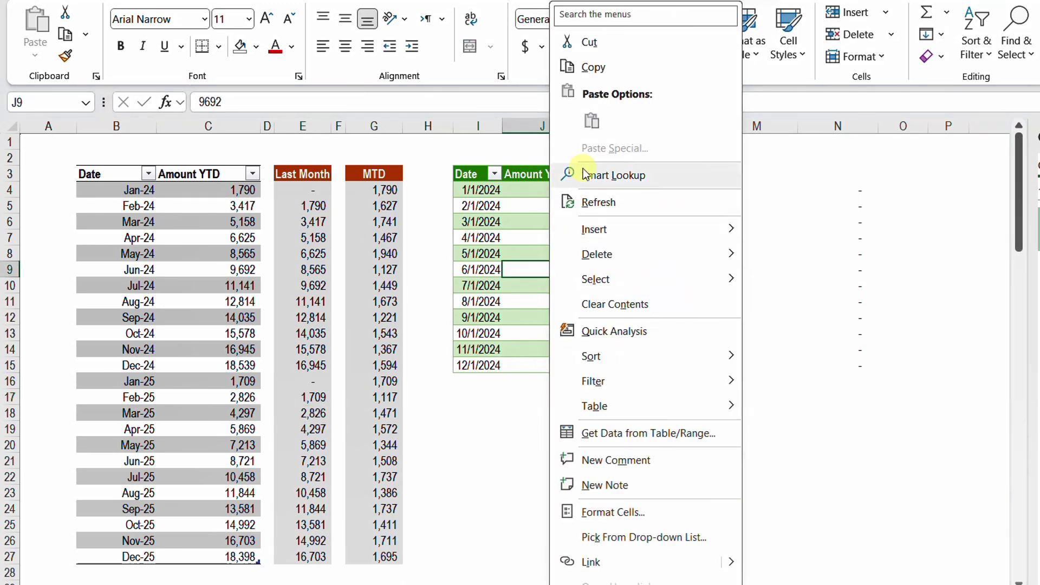
{"action": "left_click", "coordinate": [601, 209]}
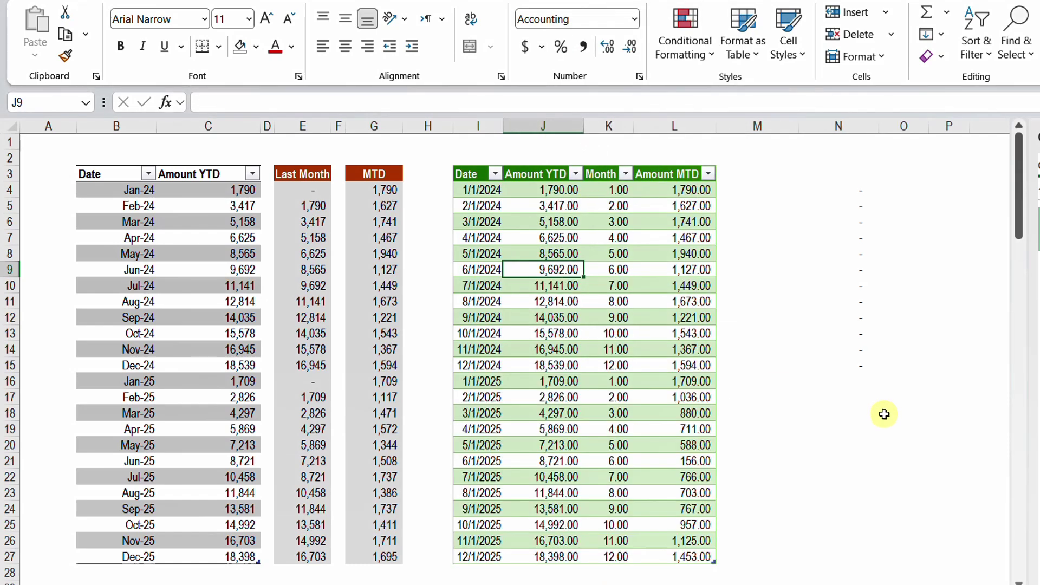
- Extend the check formula from N15 down to N27 and examine the differences for the 2025 months
{"action": "left_click", "coordinate": [861, 365]}
{"action": "left_click_drag", "start_coordinate": [877, 370], "coordinate": [886, 559]}
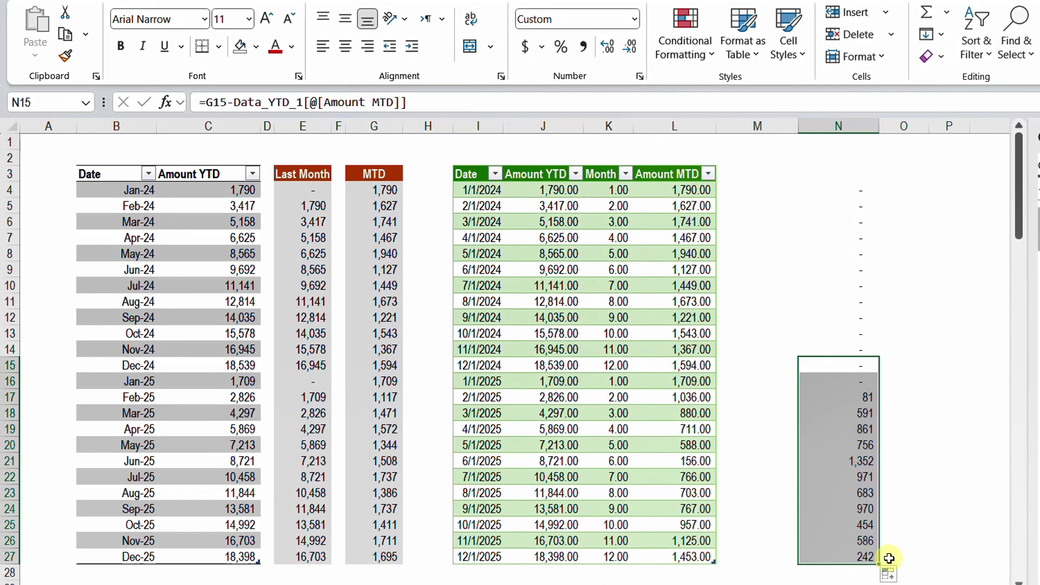
{"action": "left_click_drag", "start_coordinate": [855, 395], "coordinate": [865, 556]}
{"action": "left_click_drag", "start_coordinate": [814, 391], "coordinate": [897, 570]}
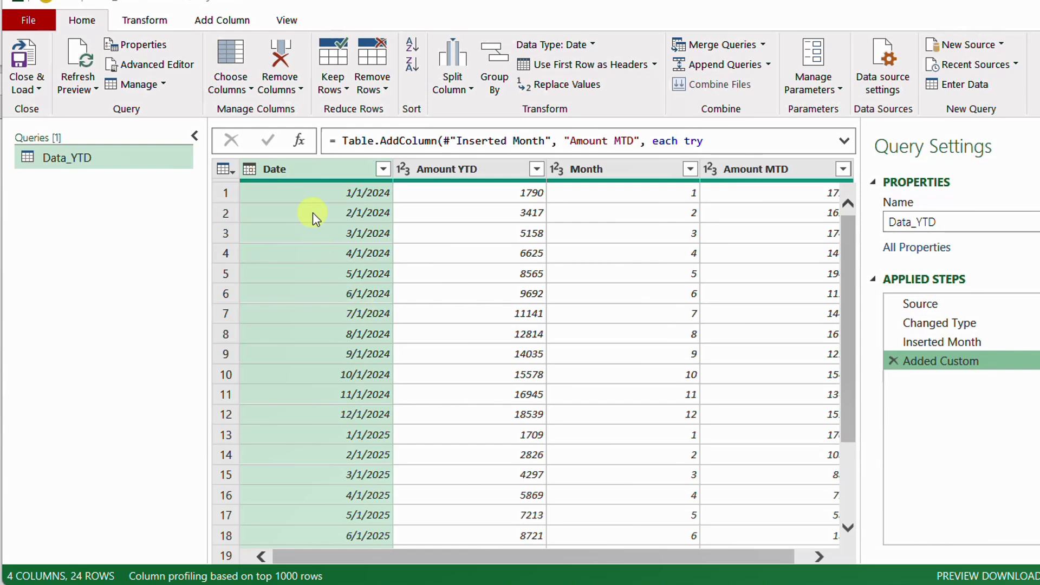
- Examine the Date column's two years and the [Month]-1 condition in the Added Custom formula, closing it without changes
{"action": "mouse_move", "coordinate": [314, 192]}
{"action": "left_mouse_down"}
{"action": "mouse_move", "coordinate": [398, 262]}
{"action": "mouse_move", "coordinate": [399, 420]}
{"action": "left_mouse_up"}
{"action": "left_click_drag", "start_coordinate": [329, 431], "coordinate": [399, 544]}
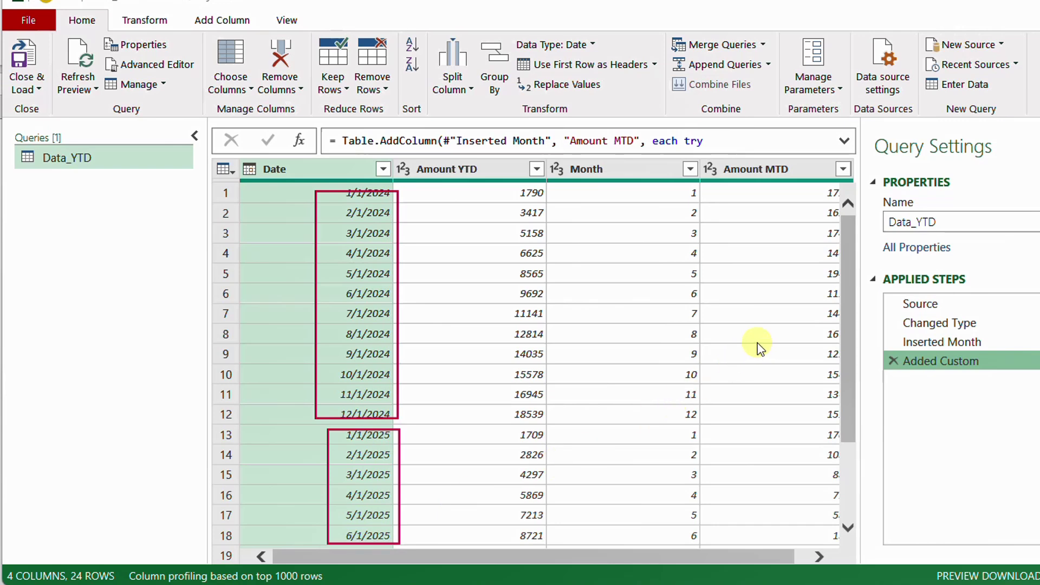
{"action": "key", "text": "Escape"}
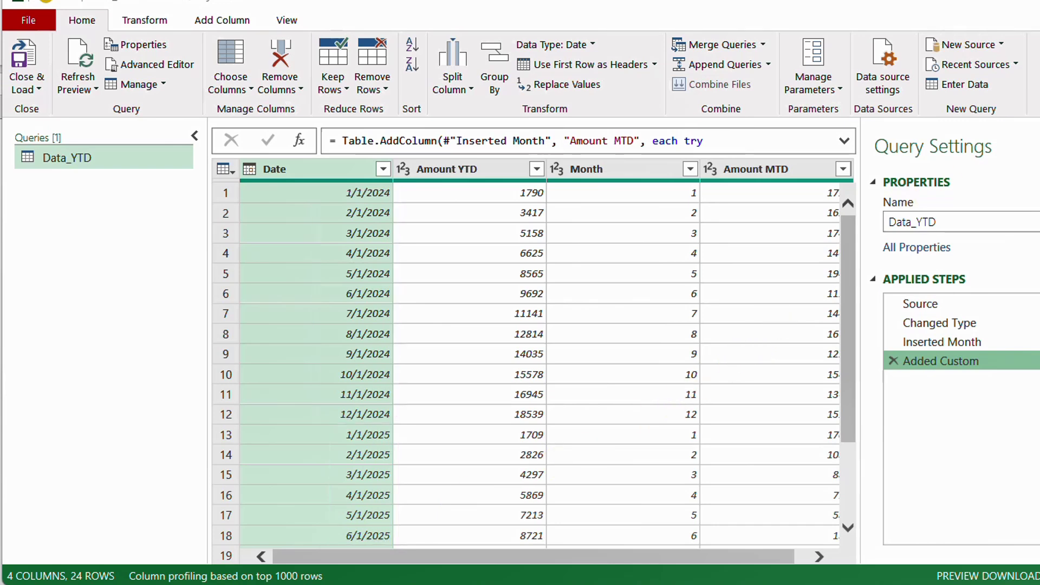
{"action": "double_click", "coordinate": [941, 362]}
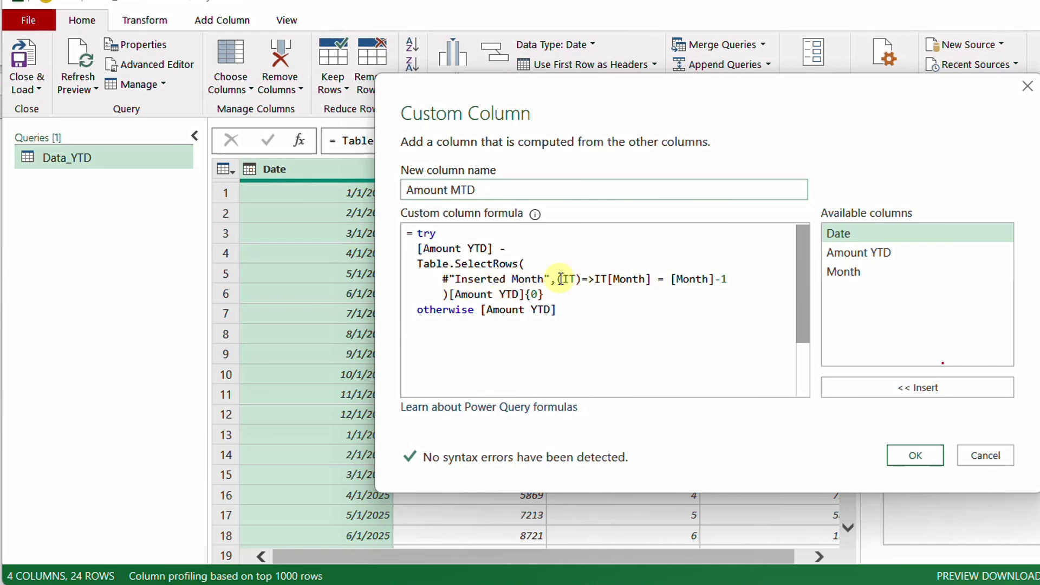
{"action": "left_click_drag", "start_coordinate": [594, 280], "coordinate": [727, 279]}
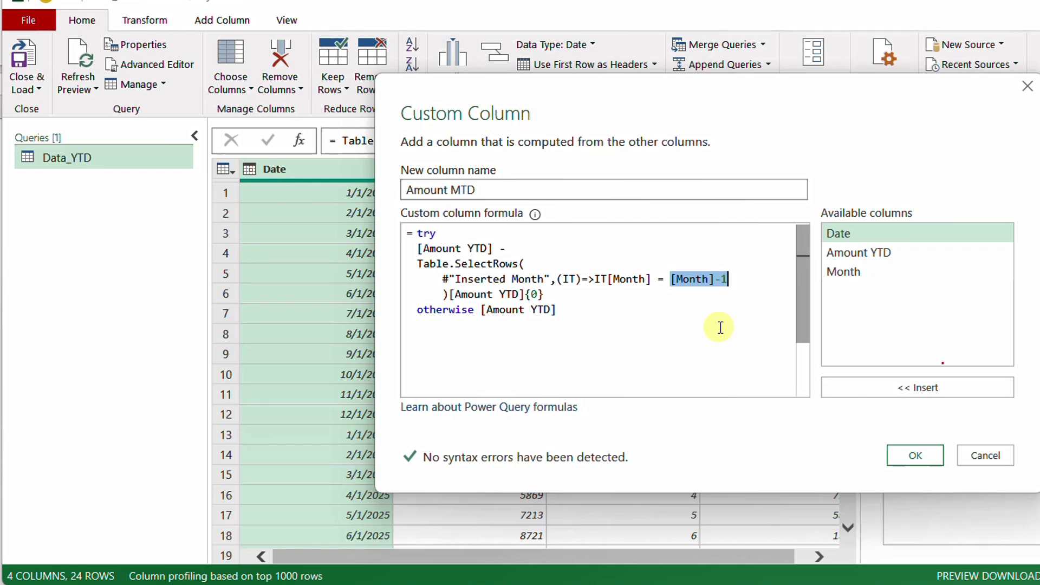
{"action": "left_click", "coordinate": [988, 462]}
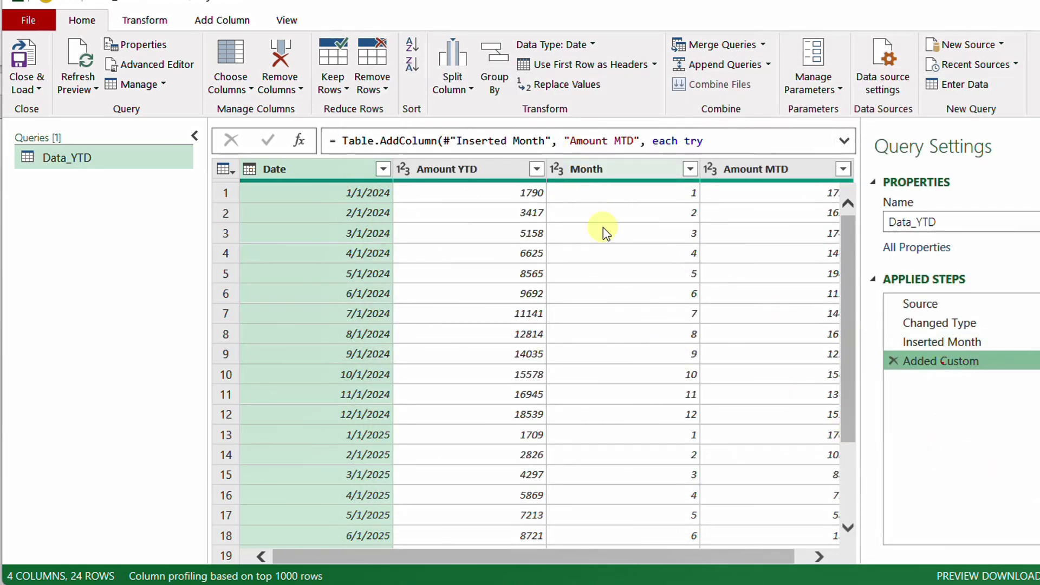
- Insert a Year column extracted from Date directly after the Inserted Month step, and check its values for both years
{"action": "left_click", "coordinate": [958, 342]}
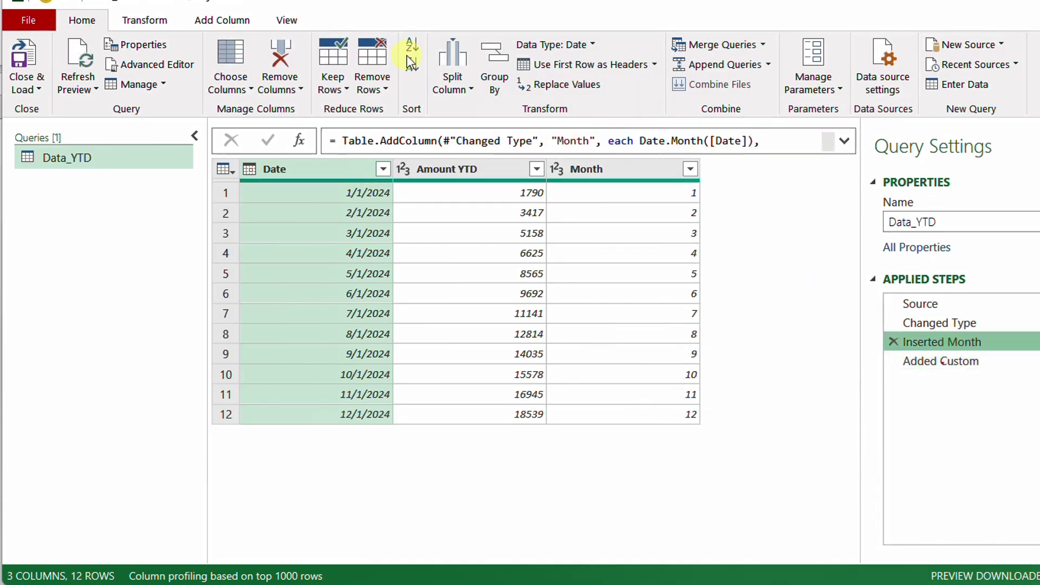
{"action": "left_click", "coordinate": [222, 20]}
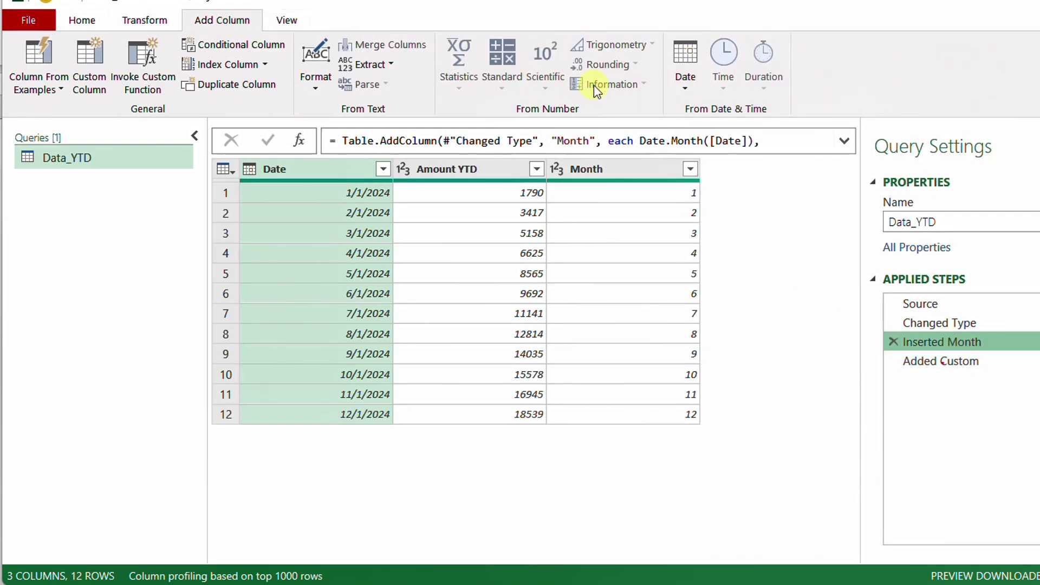
{"action": "left_click", "coordinate": [681, 87]}
{"action": "mouse_move", "coordinate": [706, 173]}
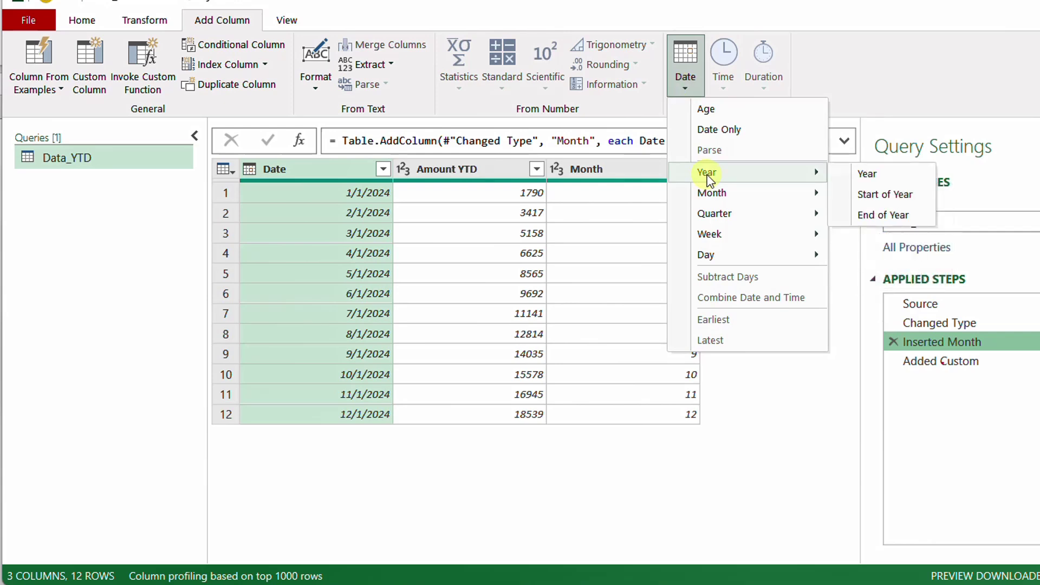
{"action": "left_click", "coordinate": [866, 173]}
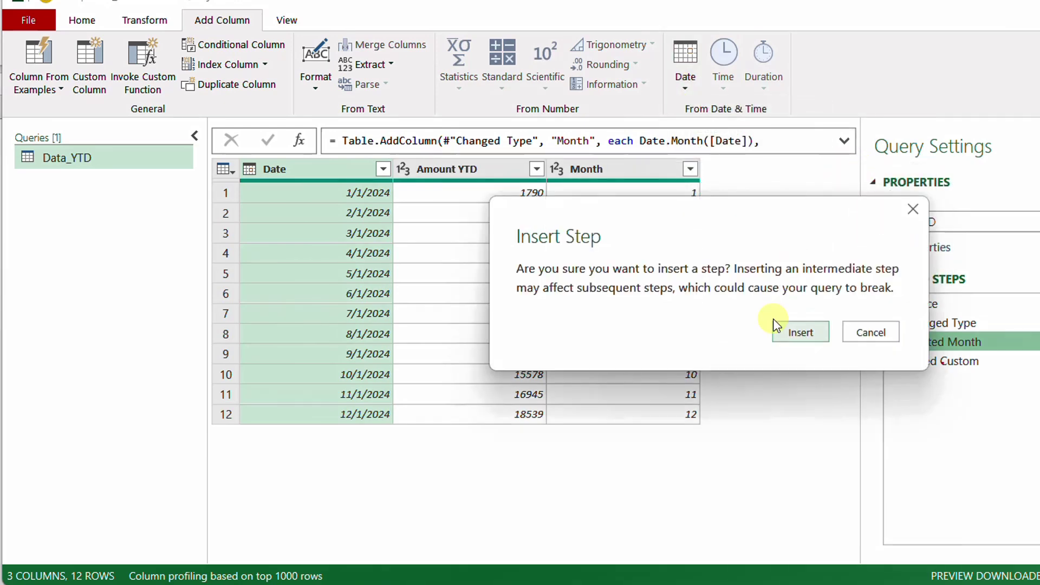
{"action": "left_click", "coordinate": [799, 331]}
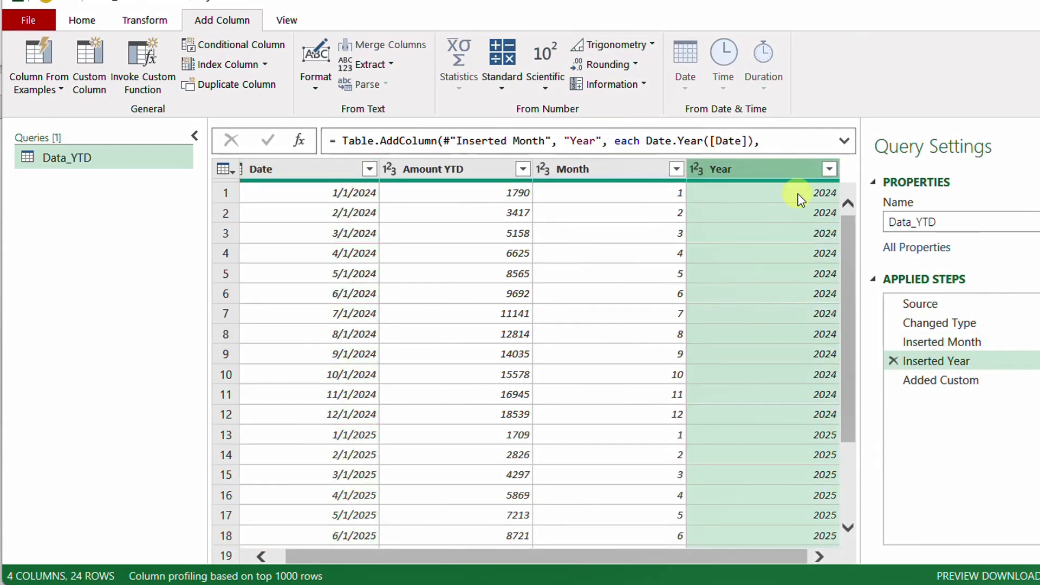
{"action": "scroll", "coordinate": [813, 407], "scroll_direction": "down", "scroll_amount": 1}
{"action": "scroll", "coordinate": [814, 405], "scroll_direction": "down", "scroll_amount": 1}
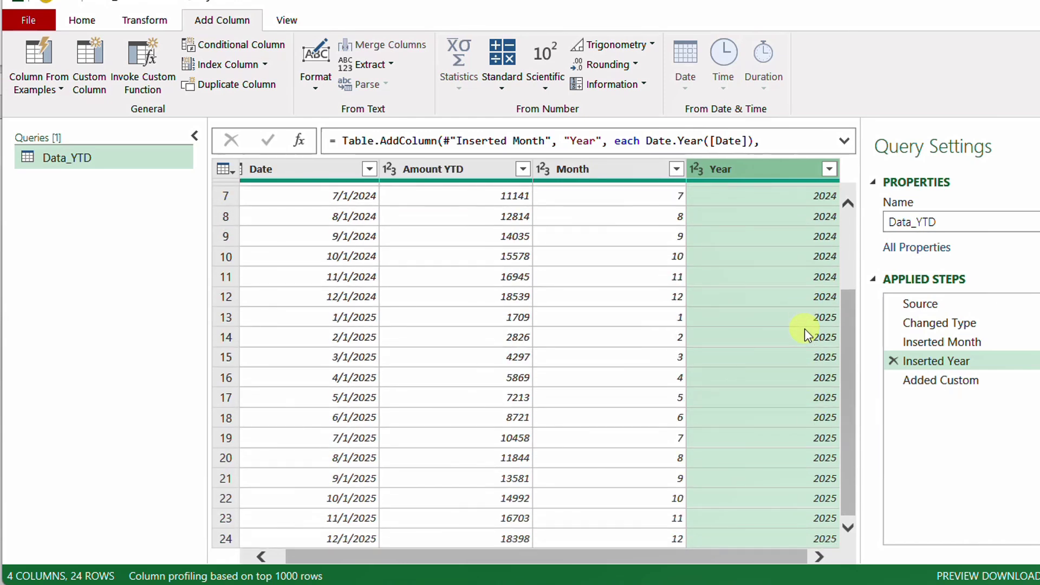
{"action": "scroll", "coordinate": [804, 328], "scroll_direction": "up", "scroll_amount": 2}
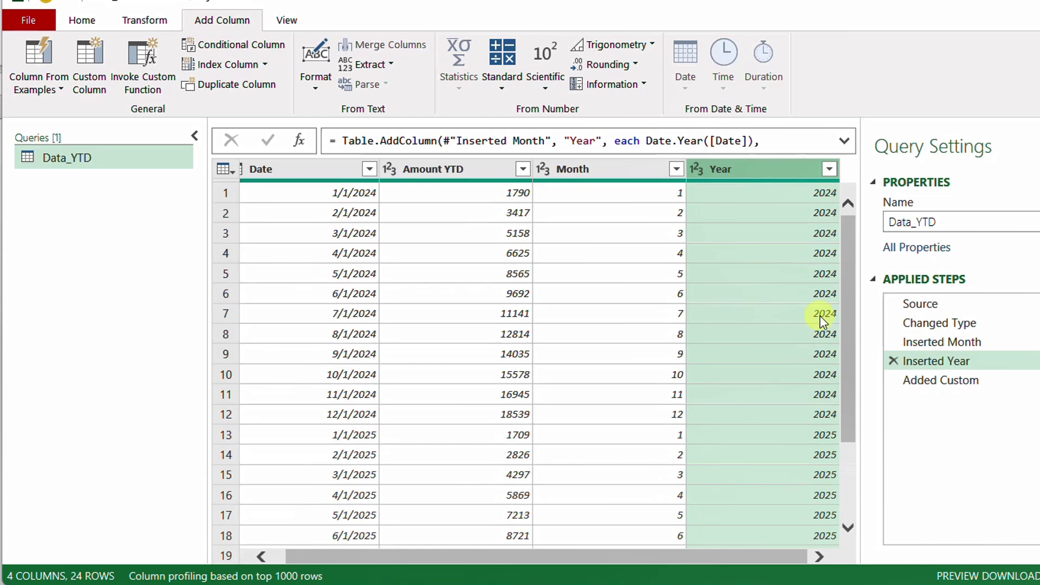
- Extend the row filter in the Amount MTD custom column formula with the condition "and IT[Year] = [Year]"
{"action": "left_click", "coordinate": [951, 379]}
{"action": "double_click", "coordinate": [951, 379]}
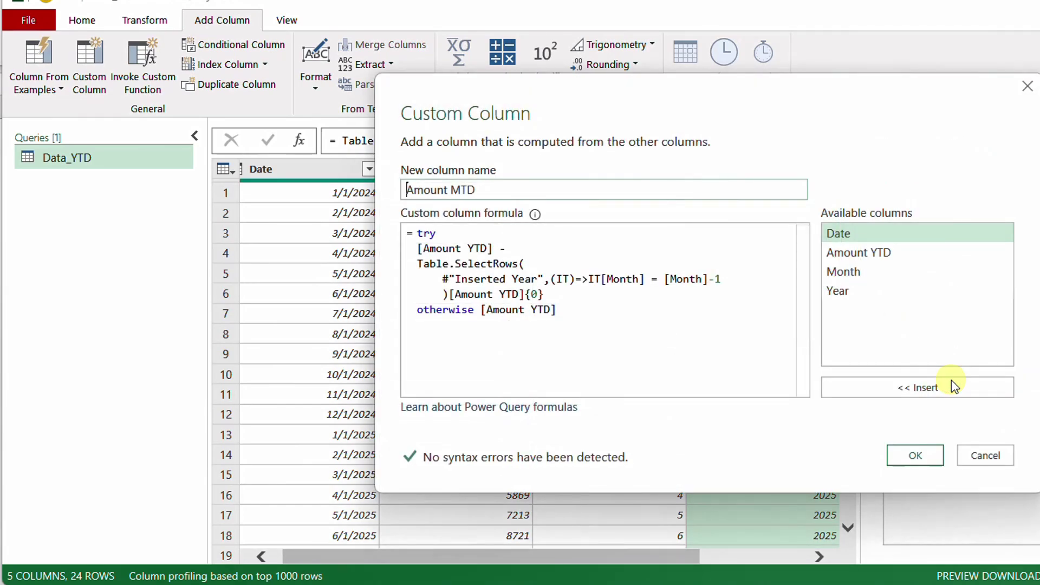
{"action": "left_click", "coordinate": [759, 277]}
{"action": "type", "text": "and"}
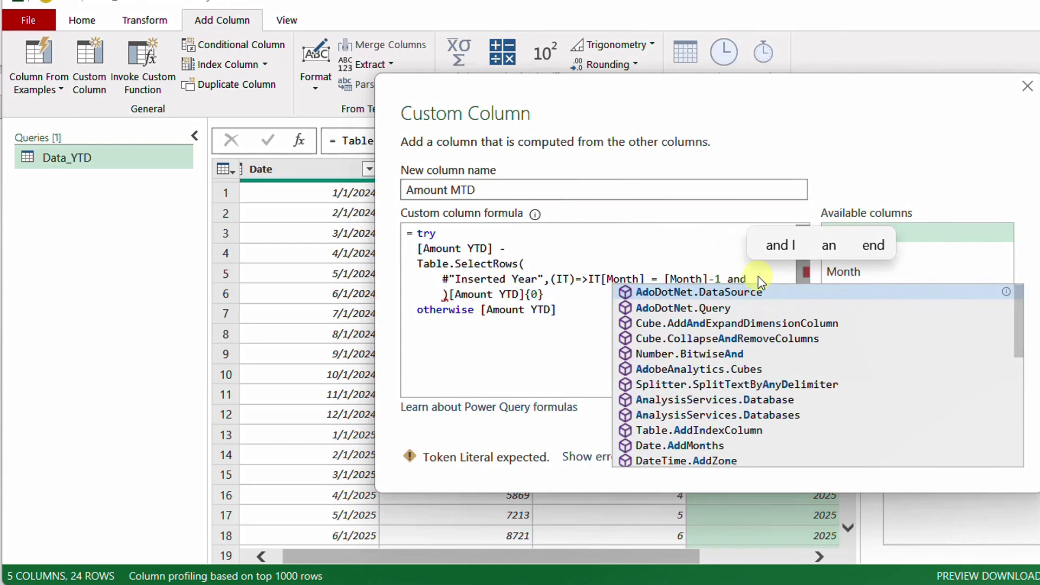
{"action": "key", "text": "Escape"}
{"action": "key", "text": "Return"}
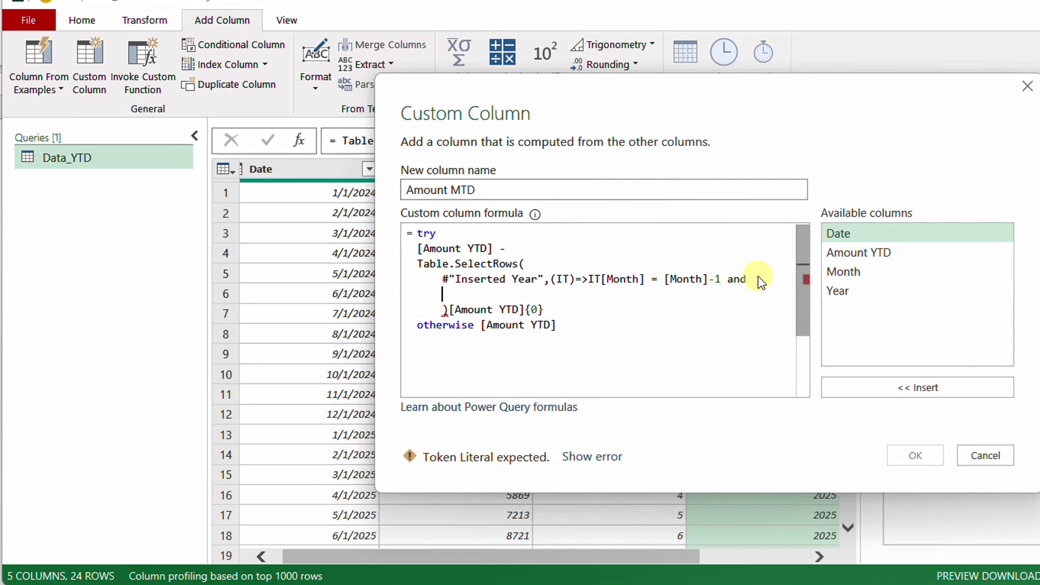
{"action": "type", "text": "IT["}
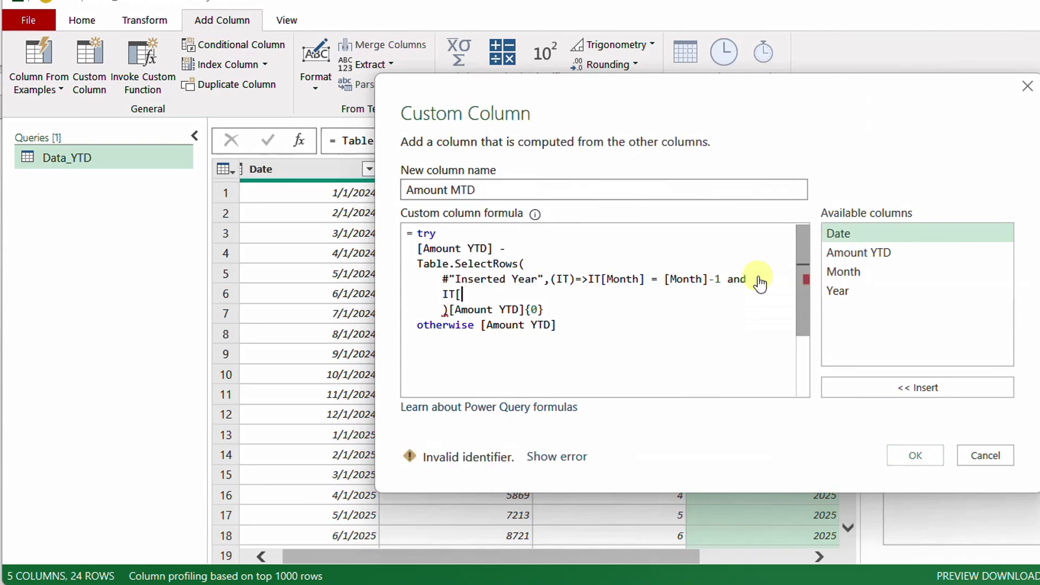
{"action": "type", "text": "Year"}
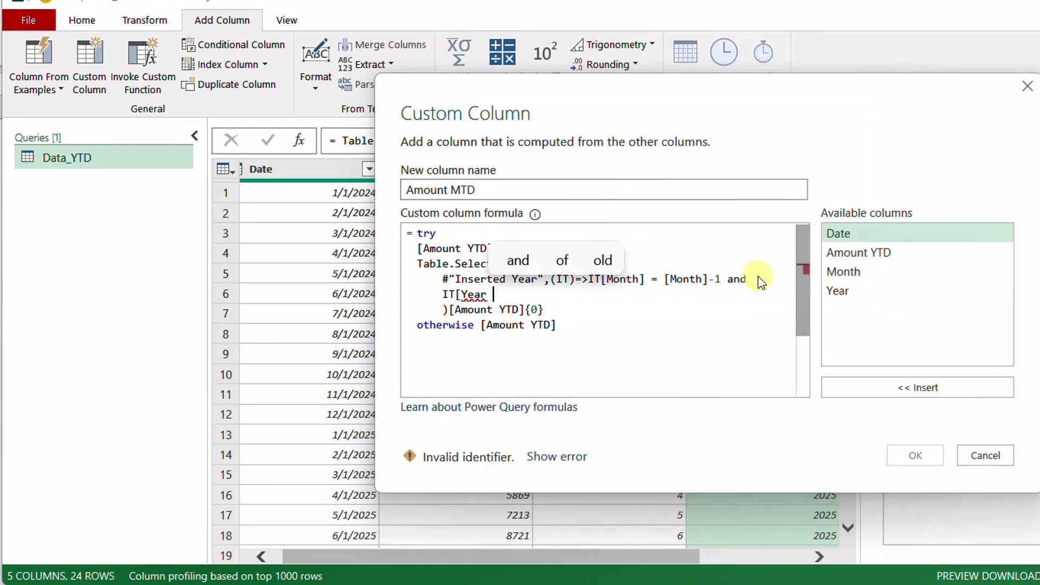
{"action": "type", "text": "] ="}
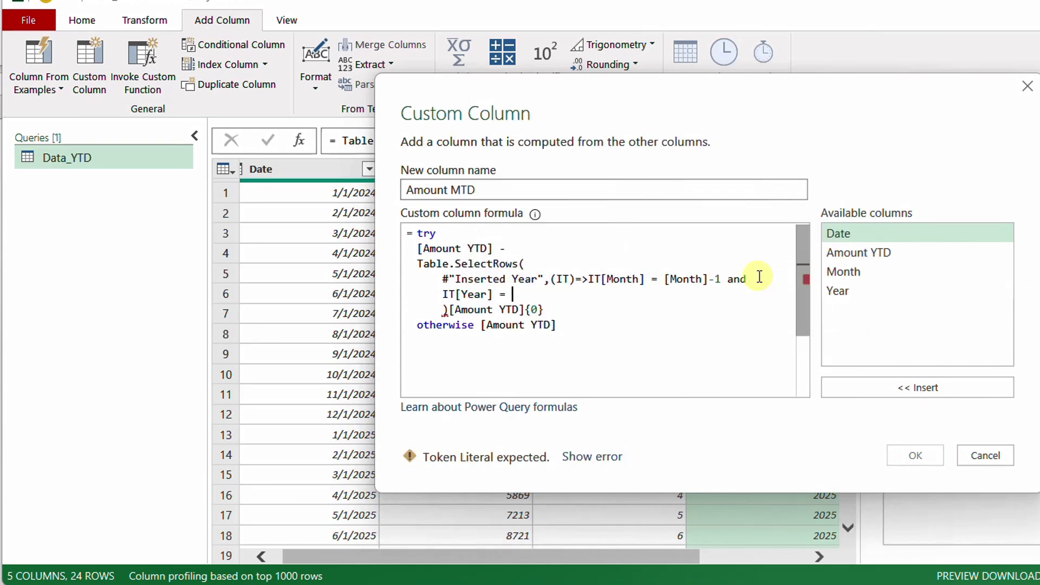
{"action": "double_click", "coordinate": [891, 294]}
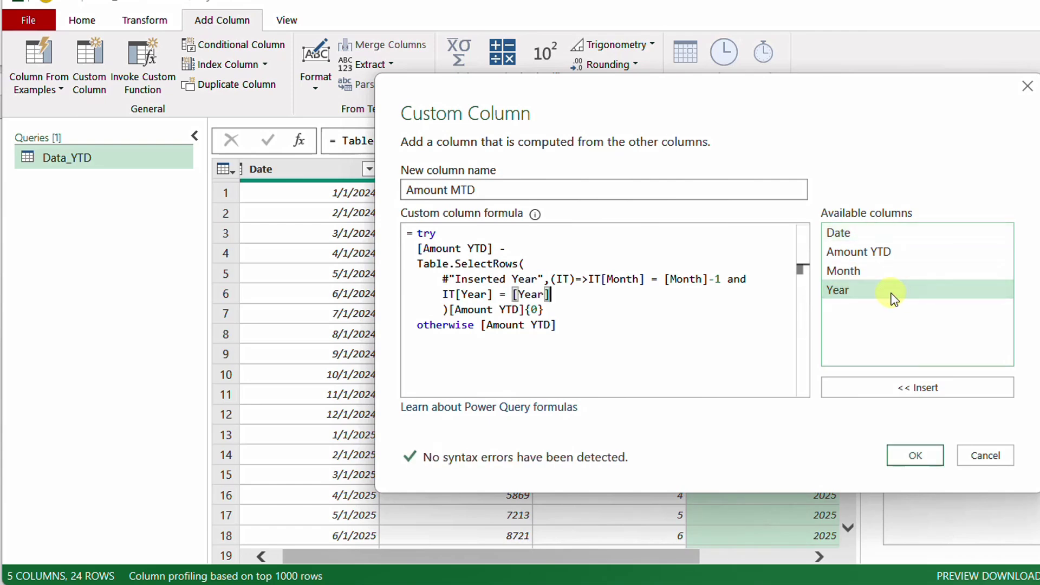
{"action": "left_click", "coordinate": [916, 456]}
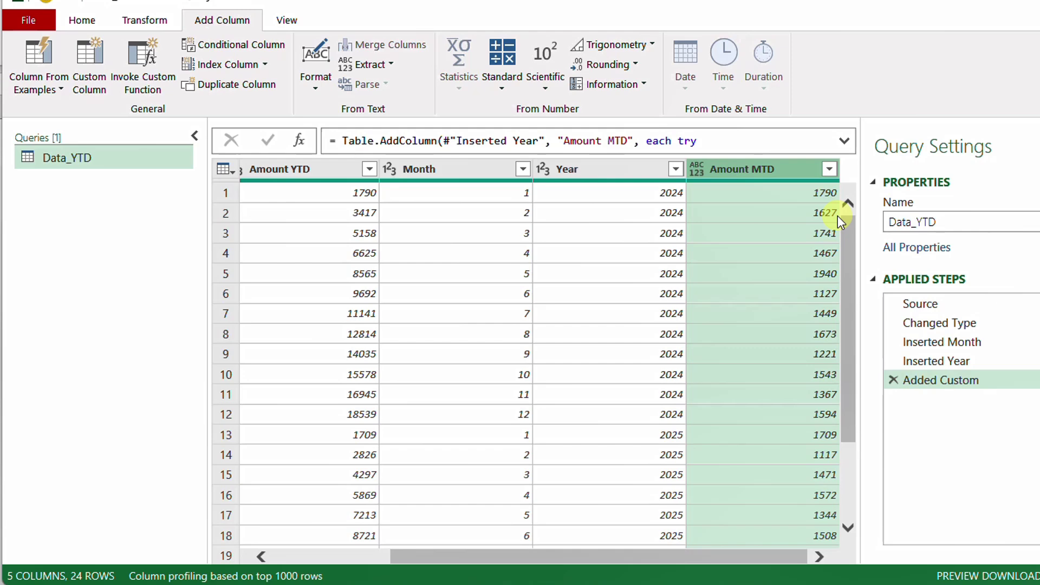
- Close the query editor, load the updated query to the worksheet, and check the differences in column O from row 4 down
{"action": "left_click", "coordinate": [82, 20]}
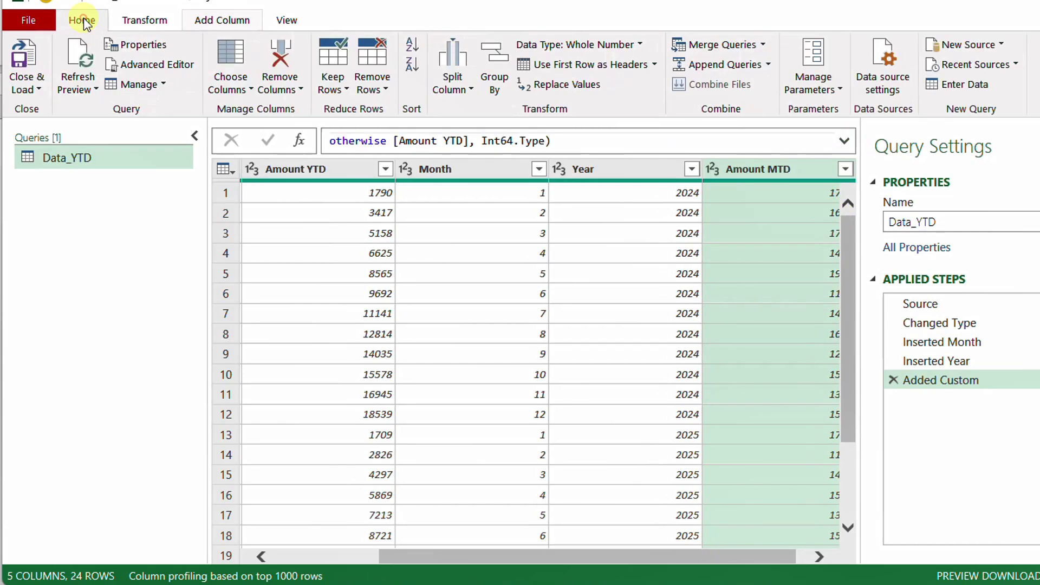
{"action": "left_click", "coordinate": [26, 66]}
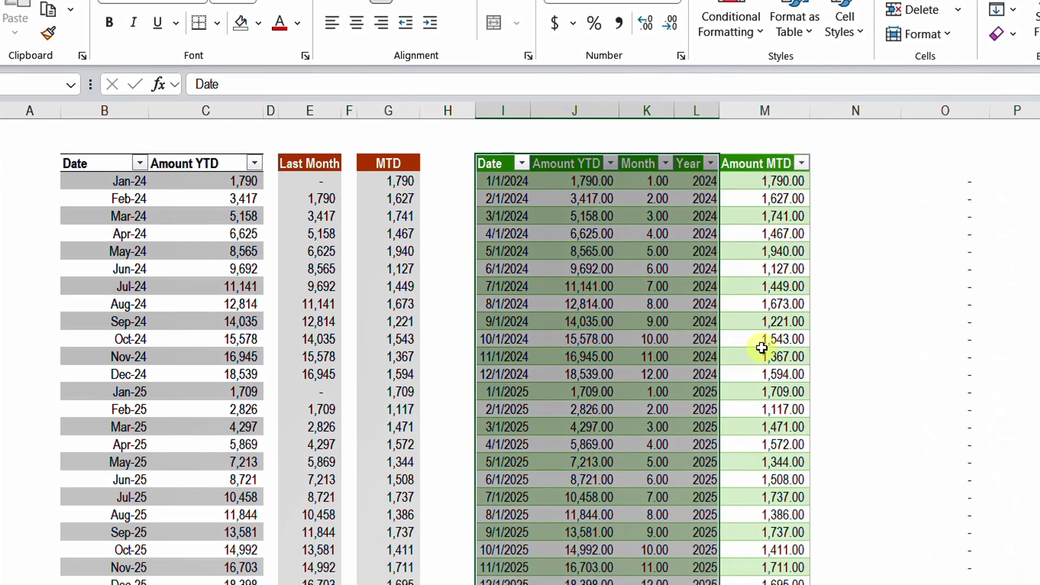
{"action": "left_click_drag", "start_coordinate": [935, 181], "coordinate": [940, 576]}
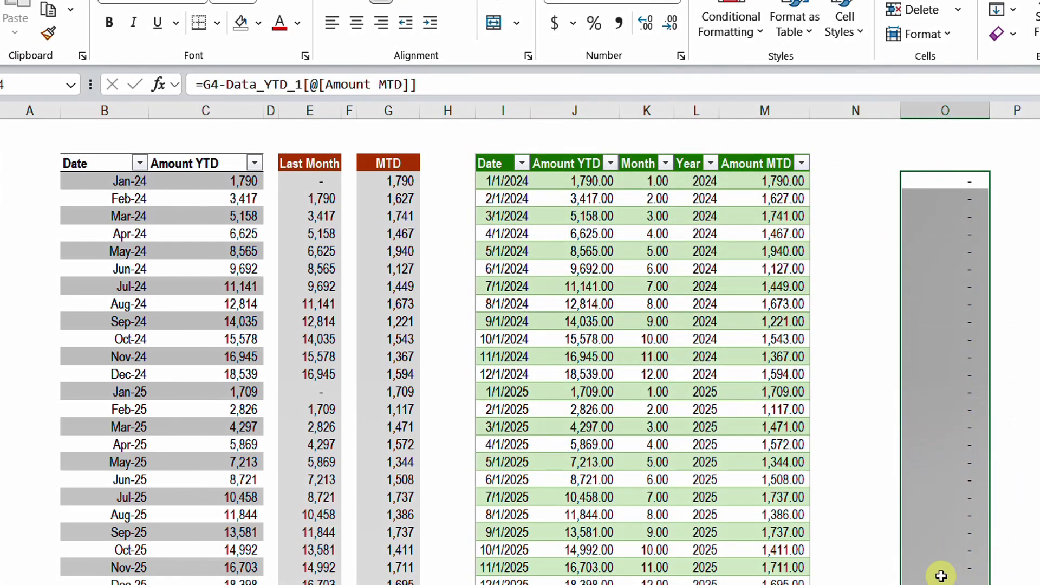
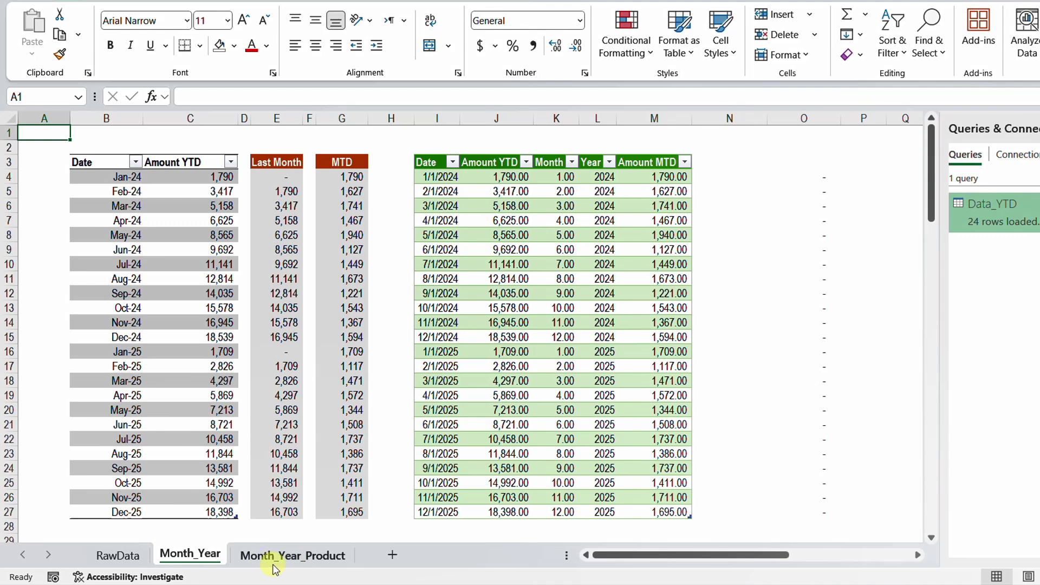
- Examine the Date and Product columns on the Month_Year_Product sheet, including their filter values, without applying any filter
{"action": "left_click", "coordinate": [319, 564]}
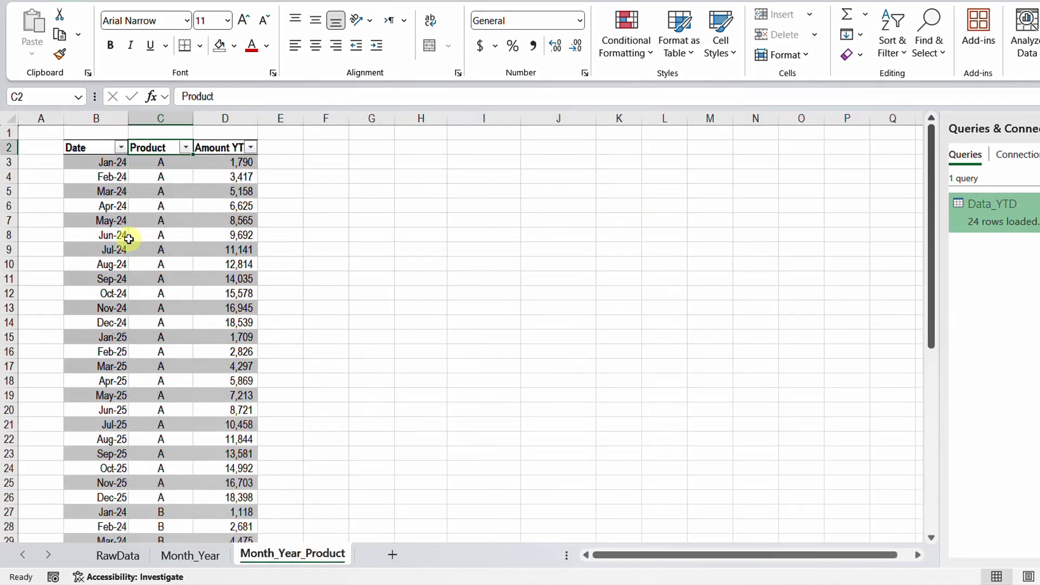
{"action": "left_click", "coordinate": [111, 220]}
{"action": "left_click", "coordinate": [110, 142]}
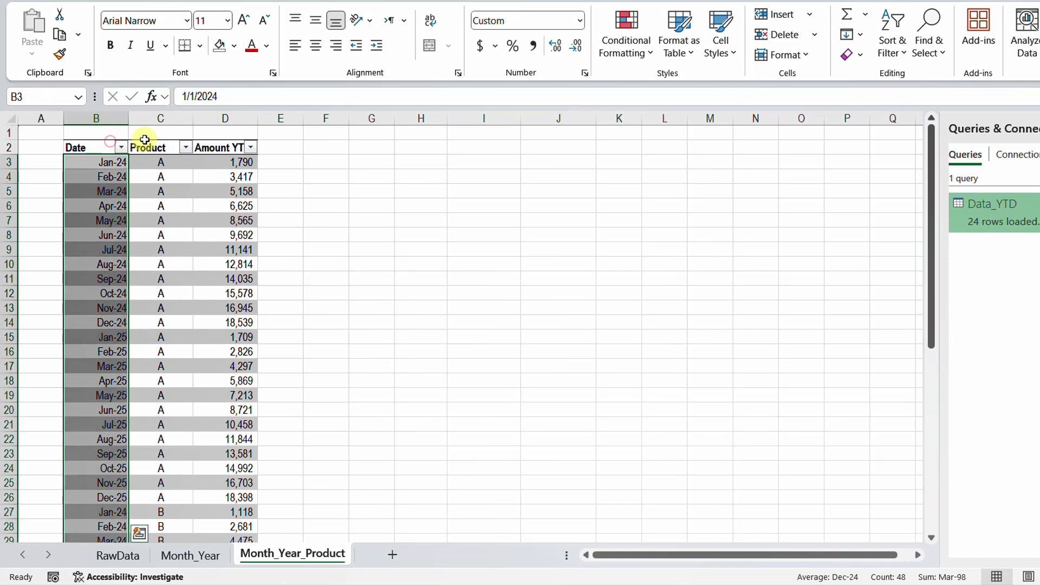
{"action": "left_click", "coordinate": [146, 141]}
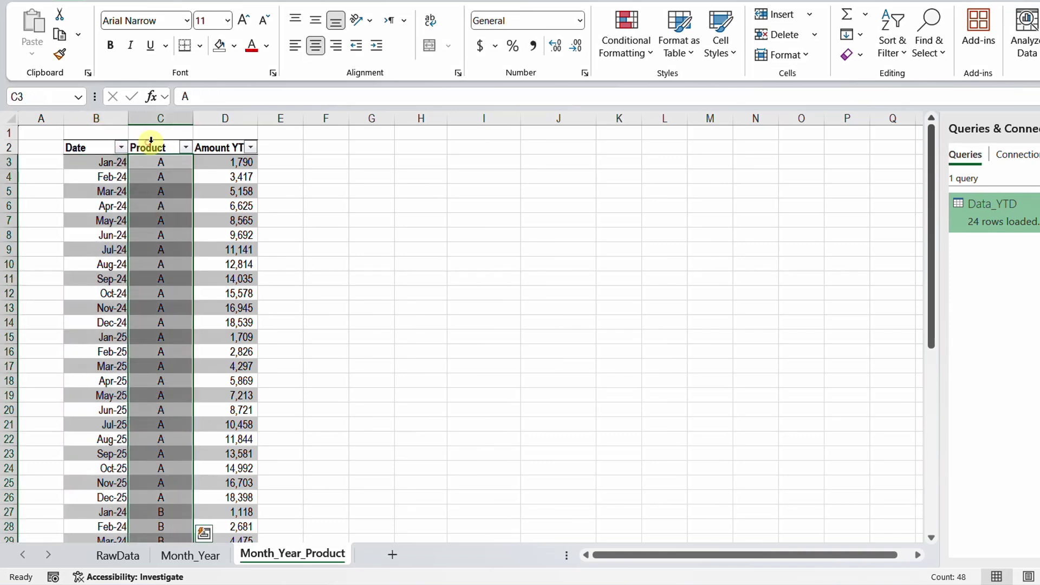
{"action": "left_click", "coordinate": [110, 141]}
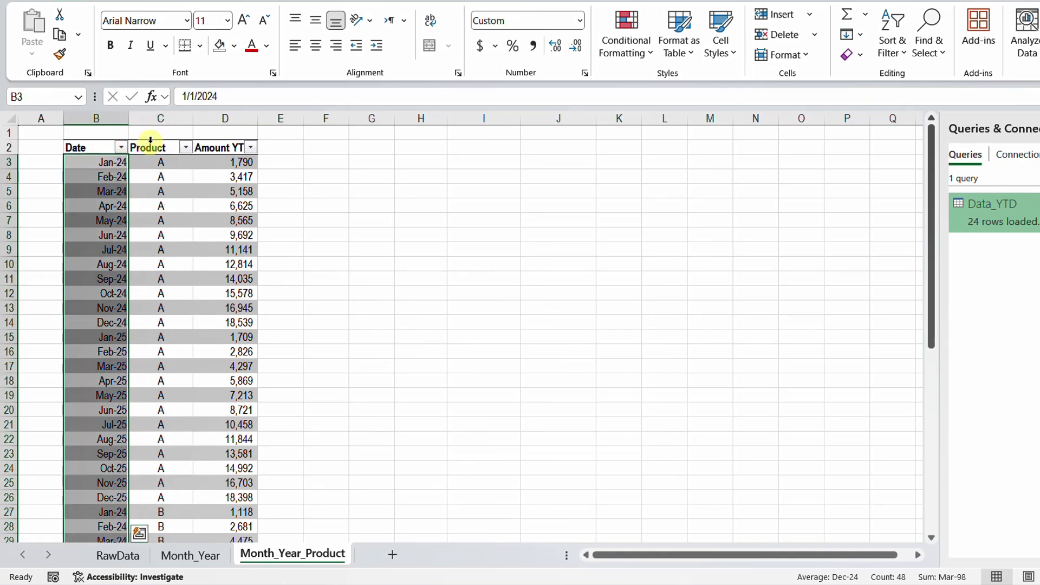
{"action": "left_click", "coordinate": [151, 141]}
{"action": "left_click", "coordinate": [181, 174]}
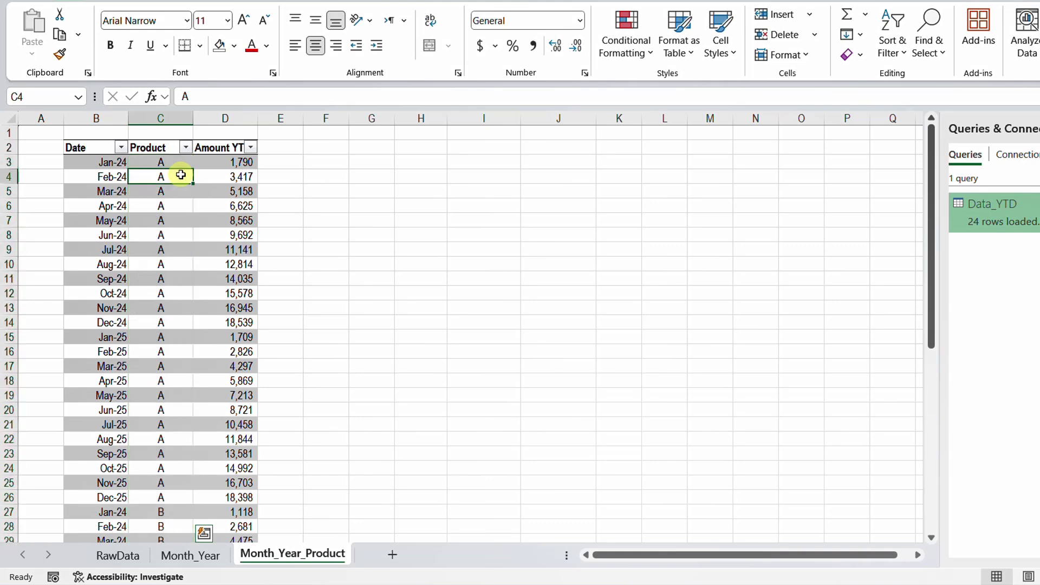
{"action": "left_click", "coordinate": [122, 148]}
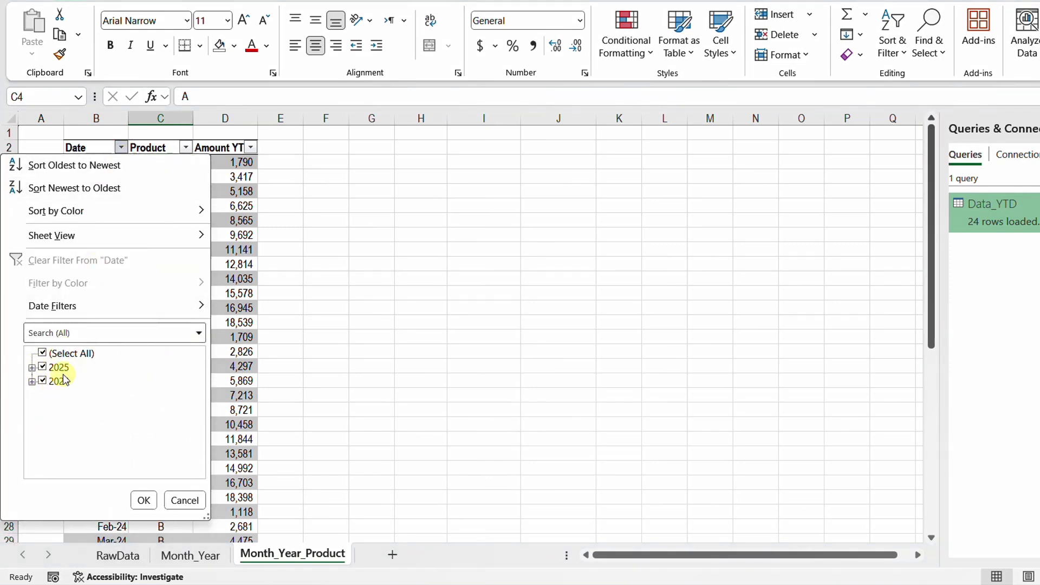
{"action": "left_click", "coordinate": [184, 501]}
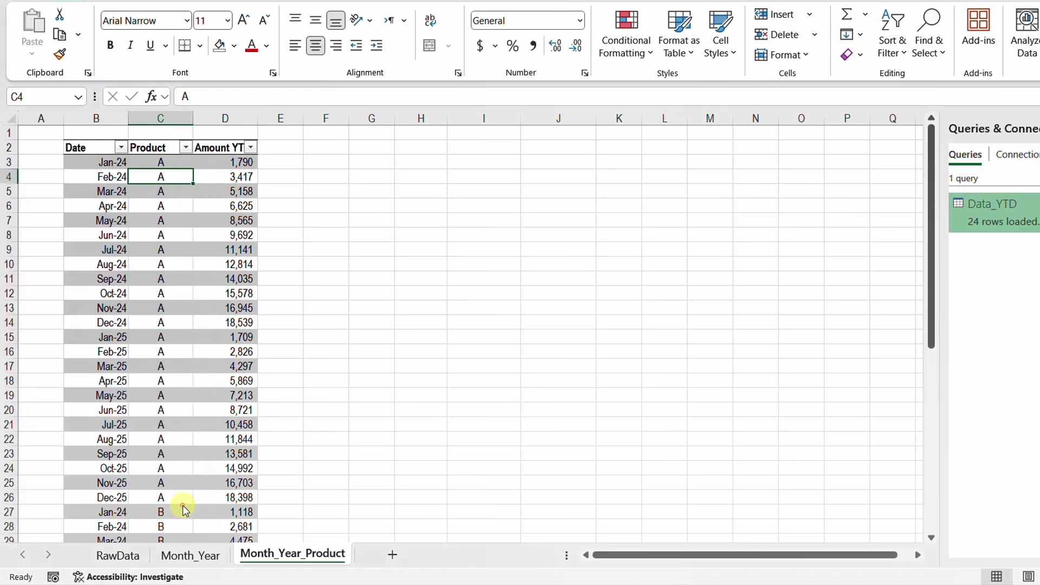
{"action": "left_click", "coordinate": [185, 148]}
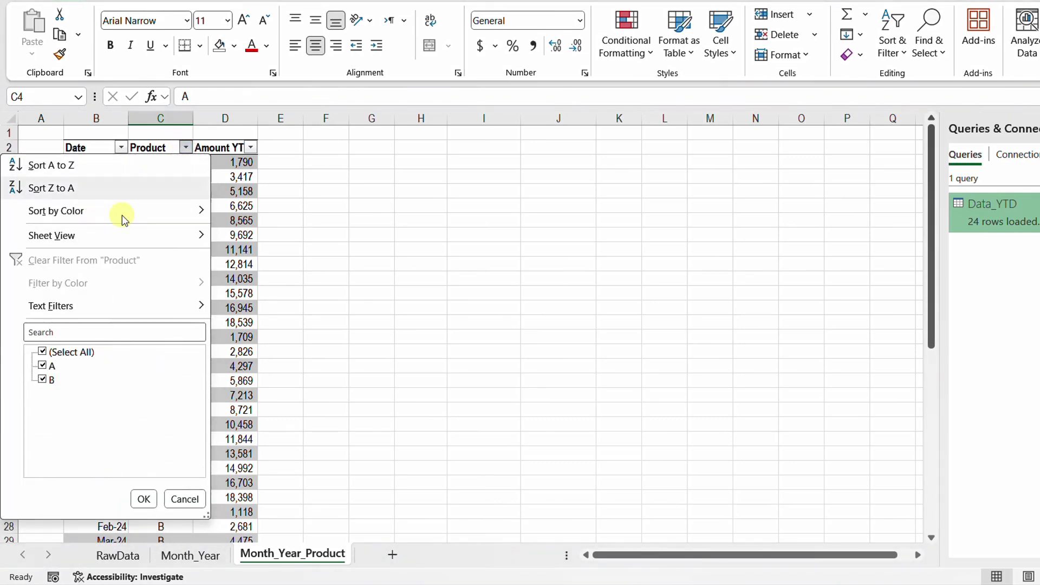
{"action": "left_click", "coordinate": [184, 498]}
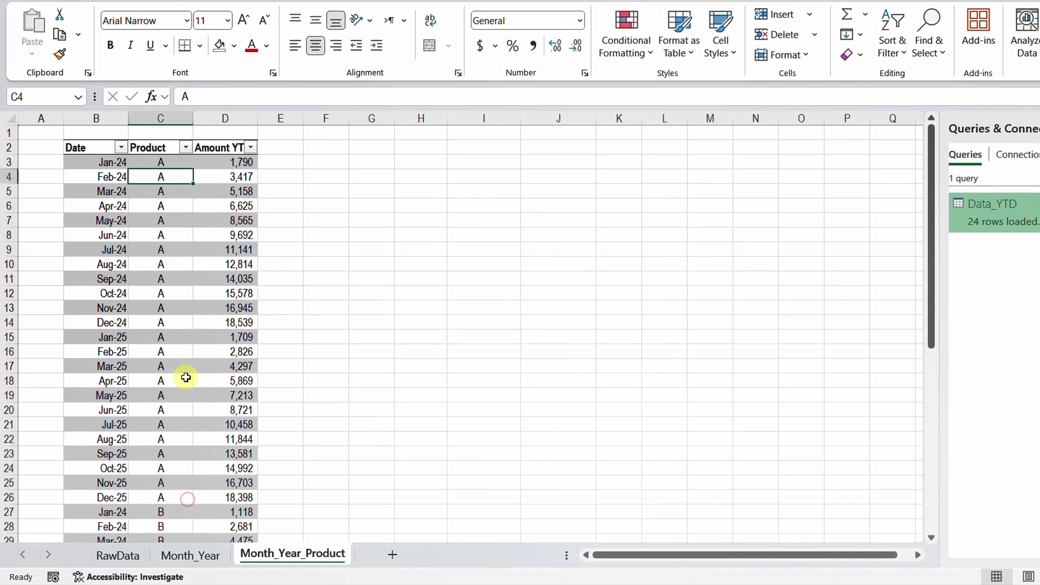